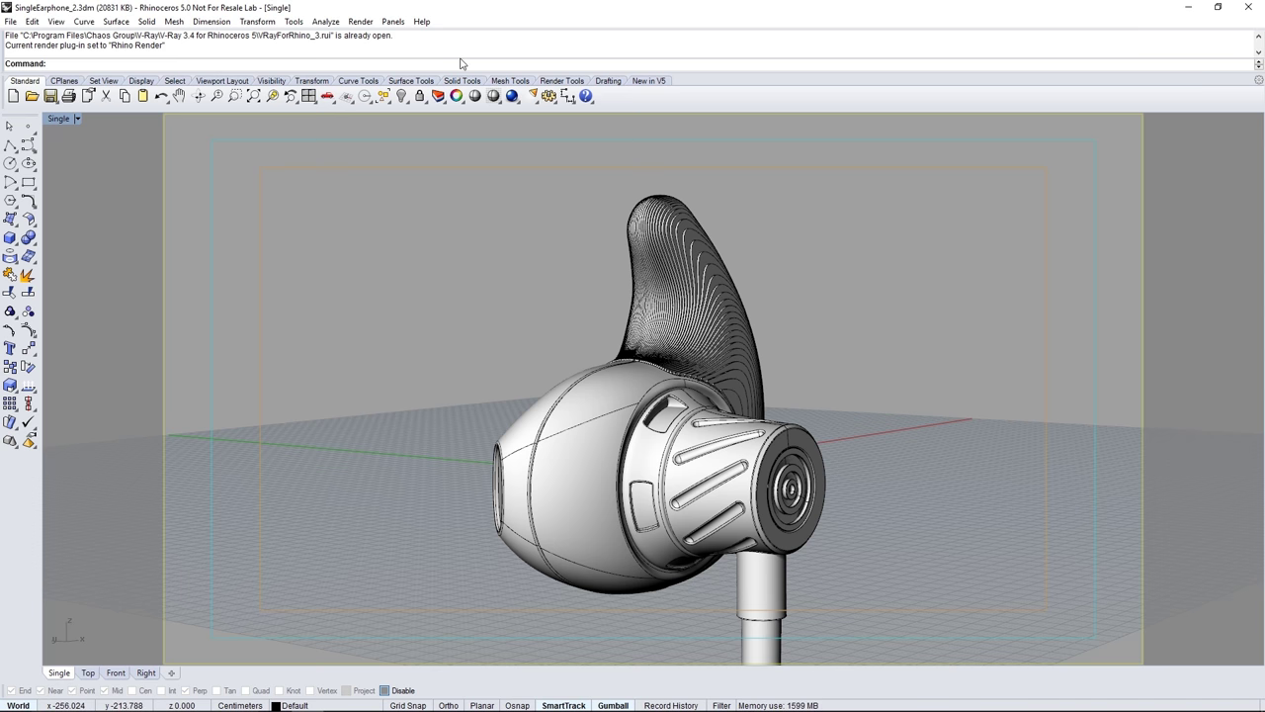
Make V-Ray for Rhino the current renderer from the Render menu
left_click(360, 21)
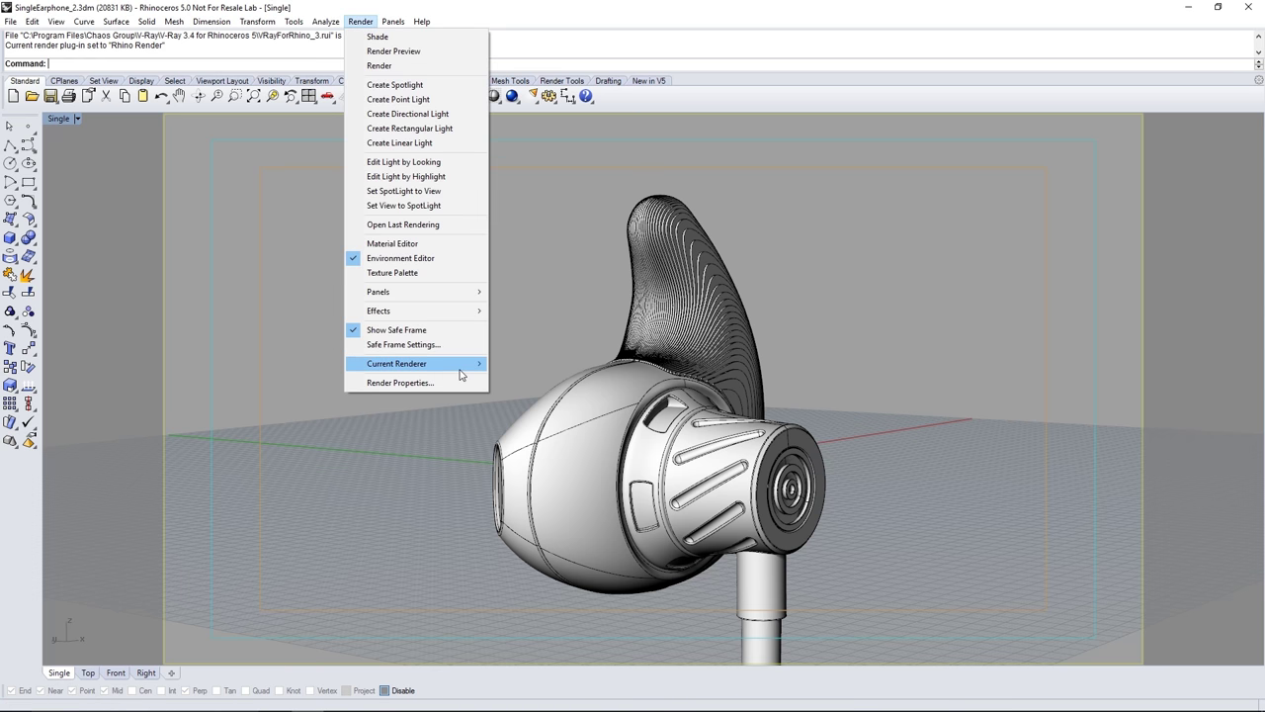
mouse_move(459, 376)
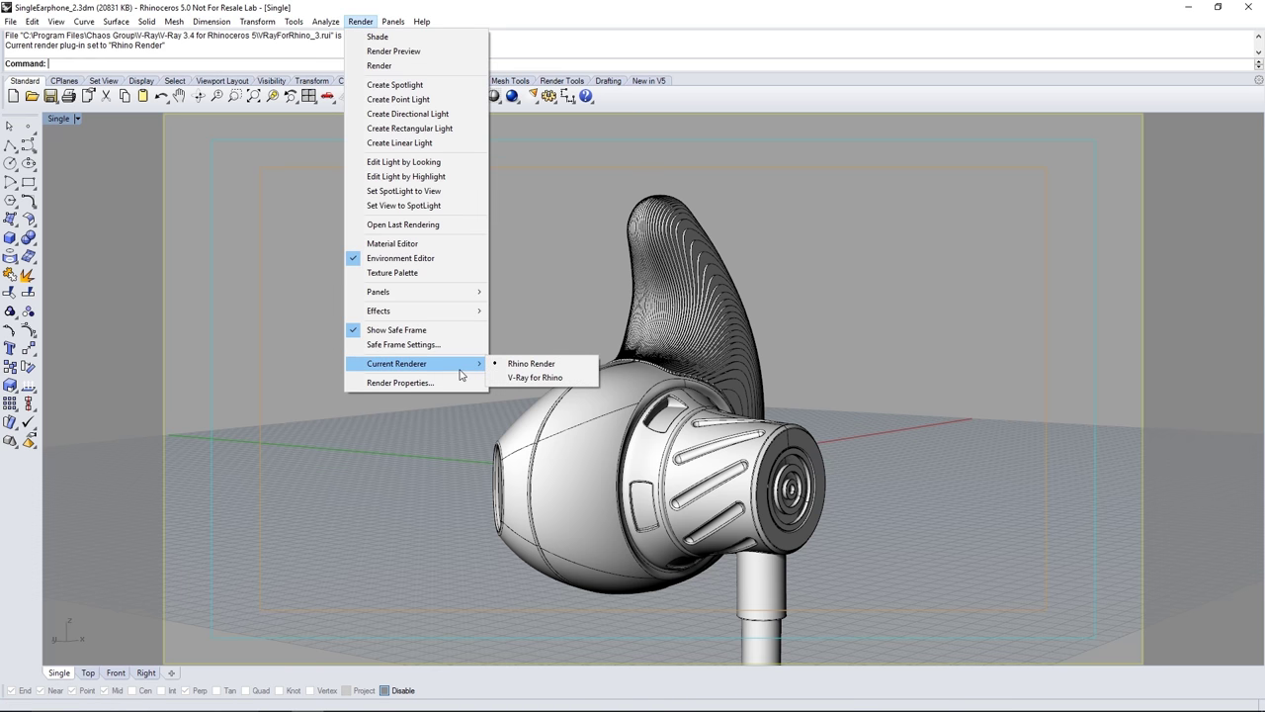
left_click(573, 380)
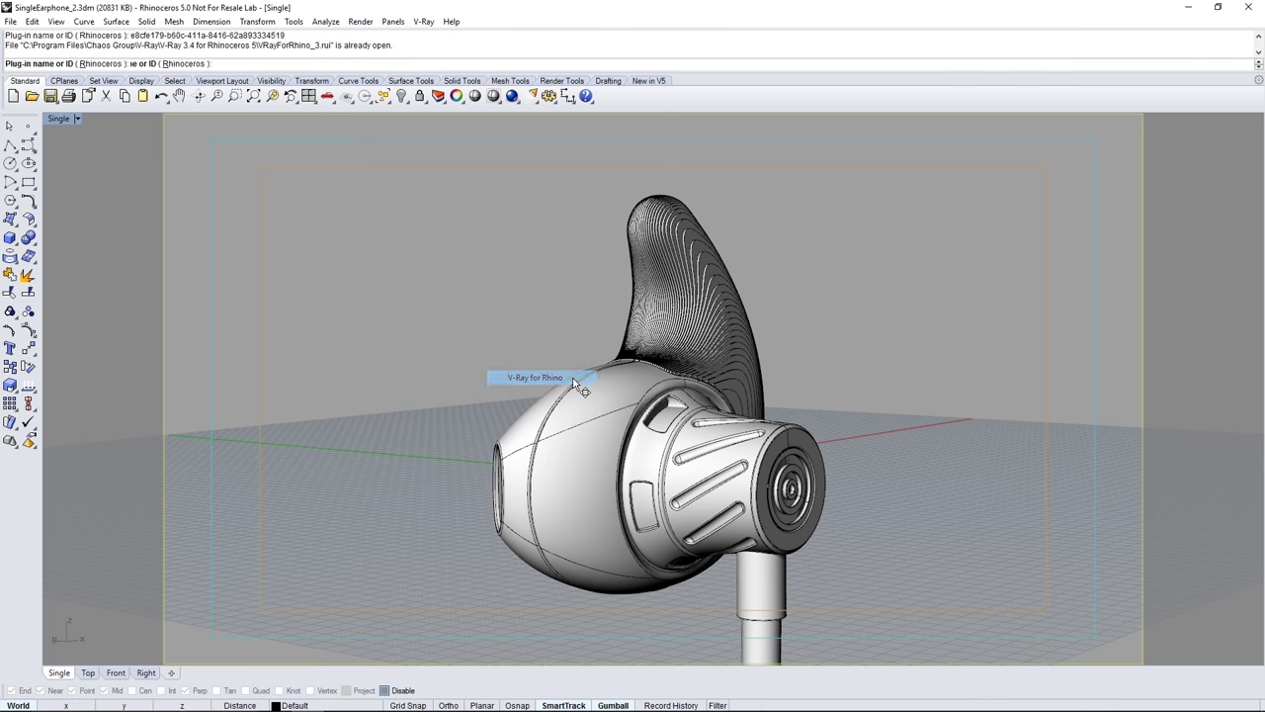
Dock the V-Ray toolbar and browse its light, object and extra tool tabs
left_click_drag(1059, 176, 1179, 109)
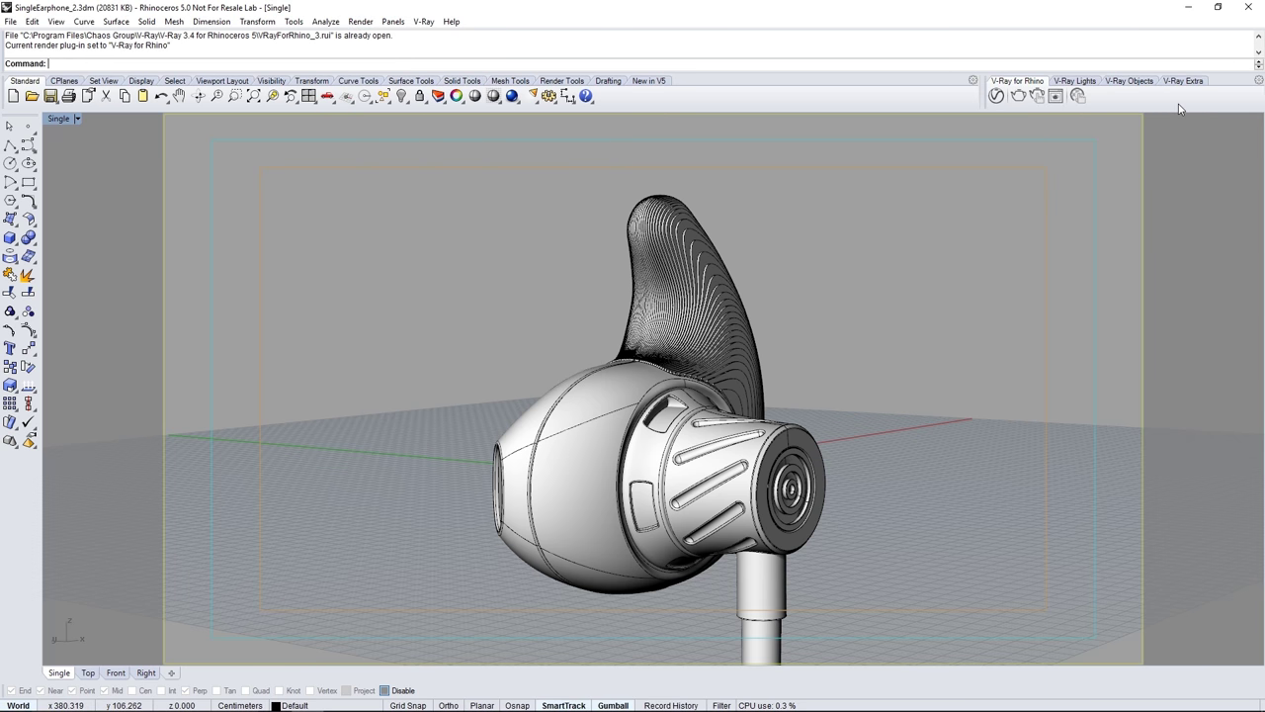
left_click(1082, 83)
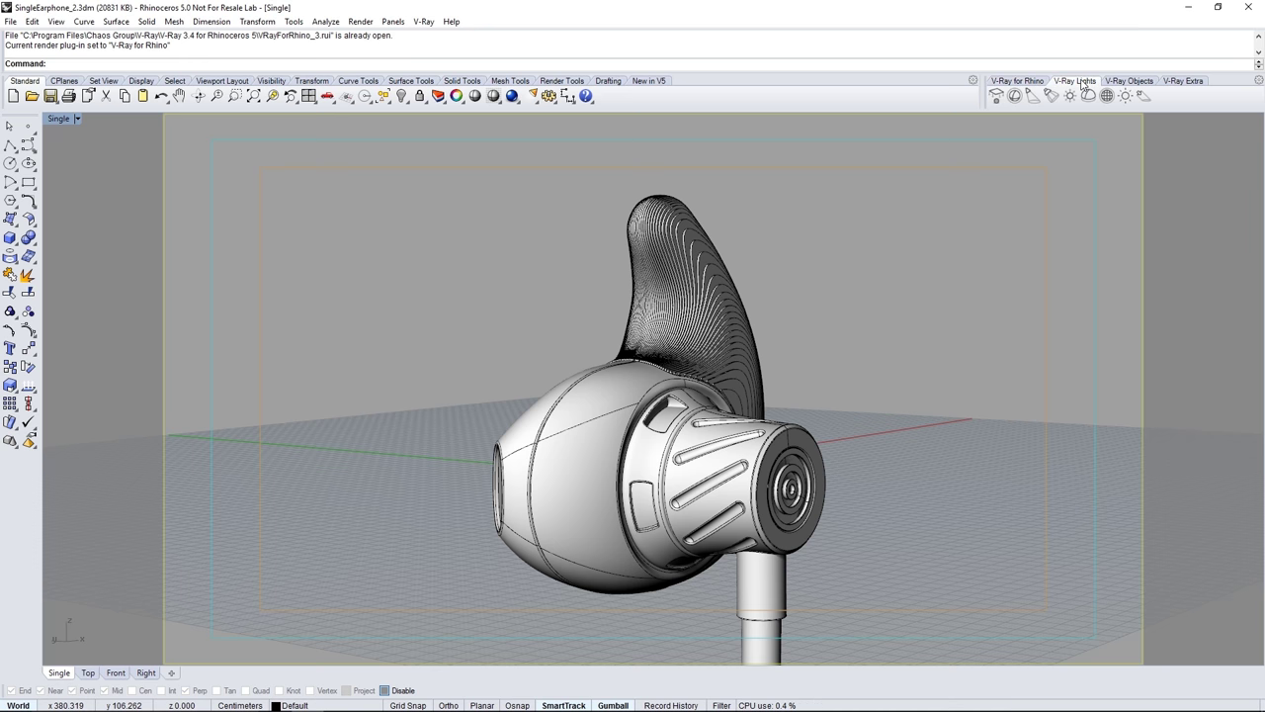
left_click(1129, 83)
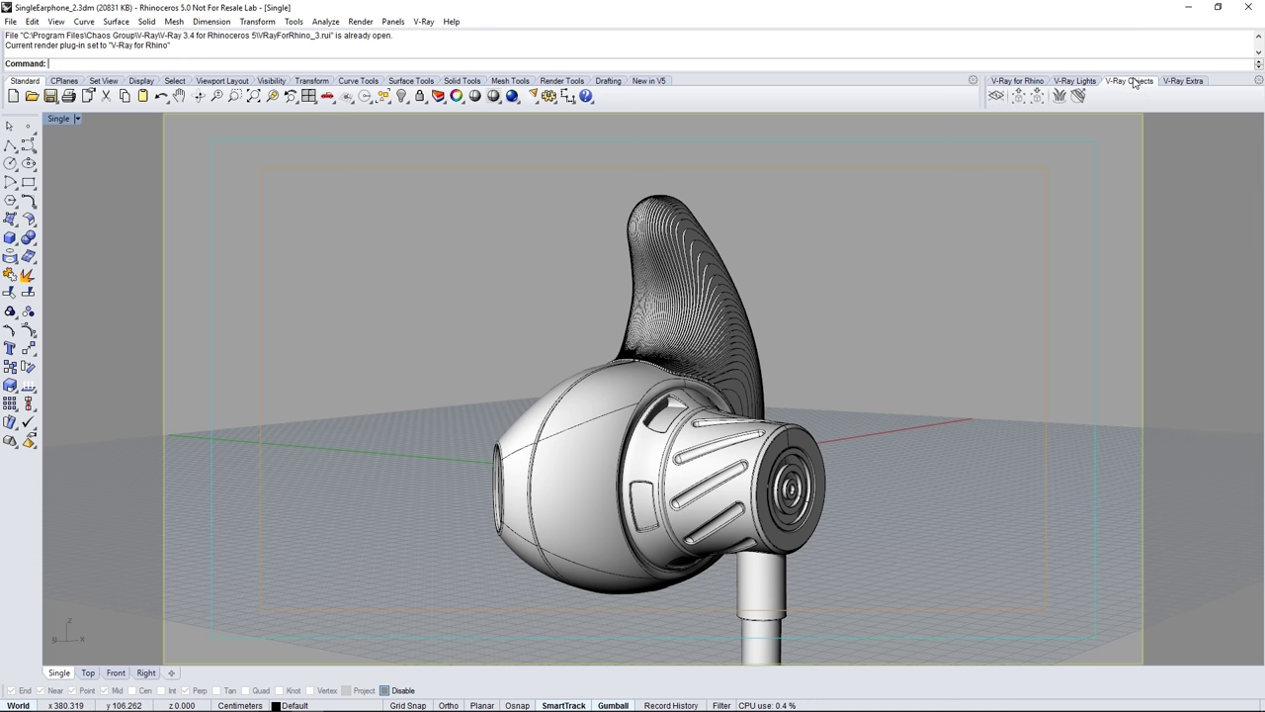
left_click(1171, 83)
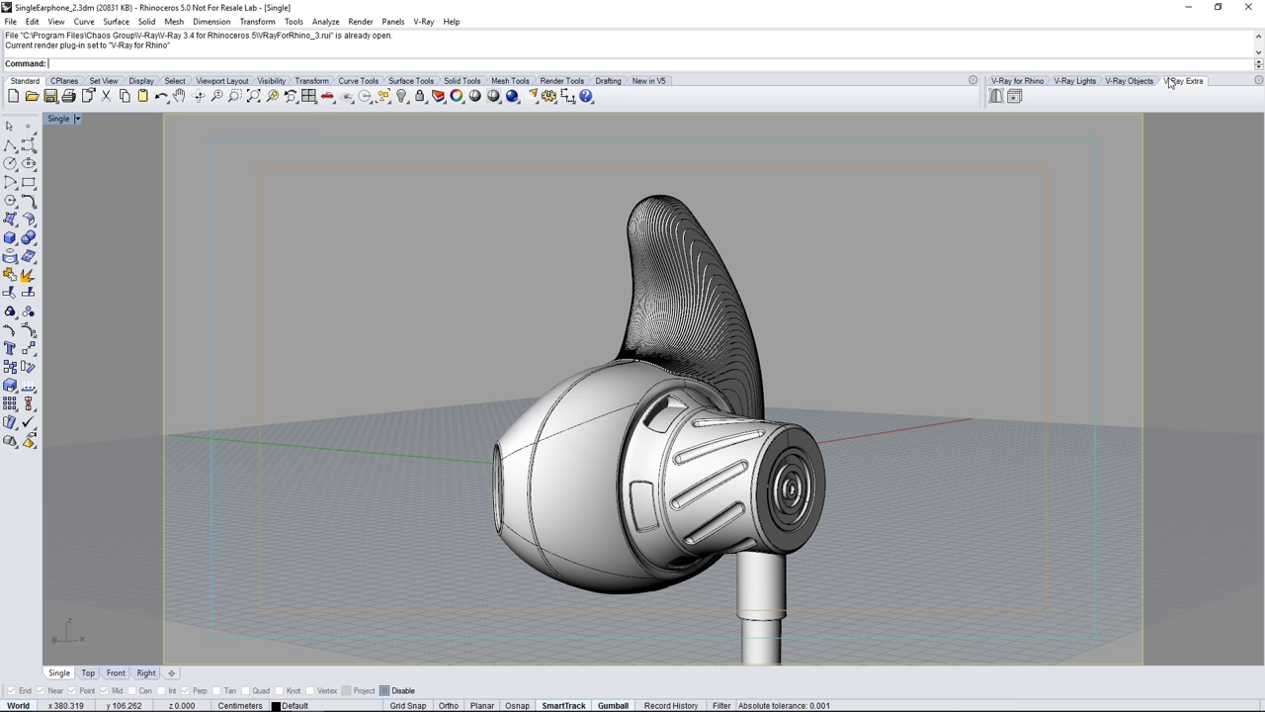
left_click(1020, 83)
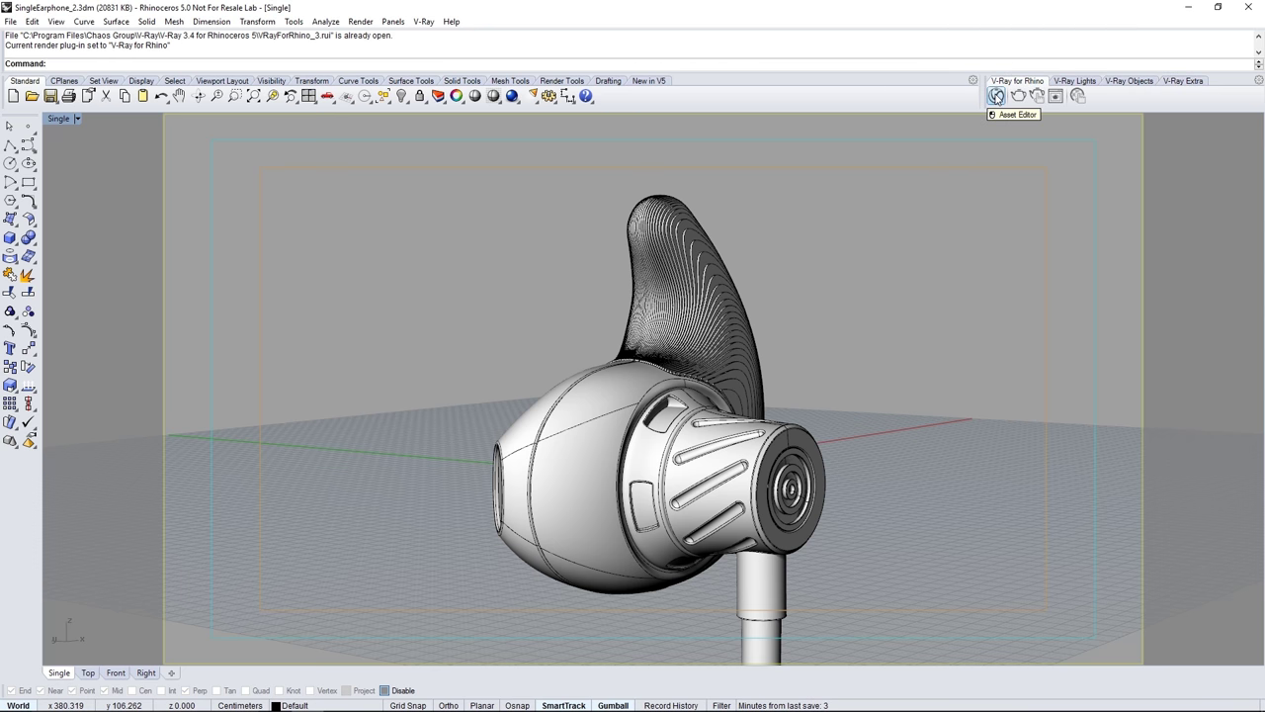
Open the V-Ray Asset Editor, view its Lights and Geometry, then show the render Settings
left_click(995, 96)
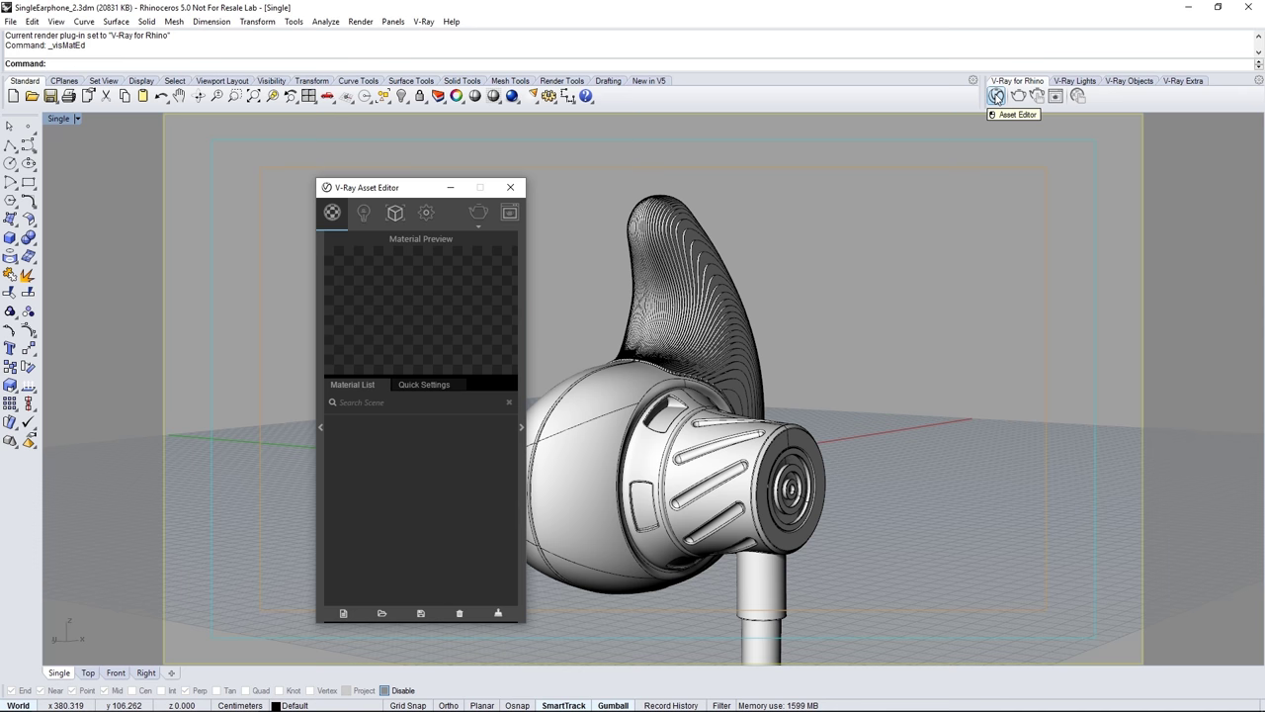
left_click(570, 313)
left_click(565, 295)
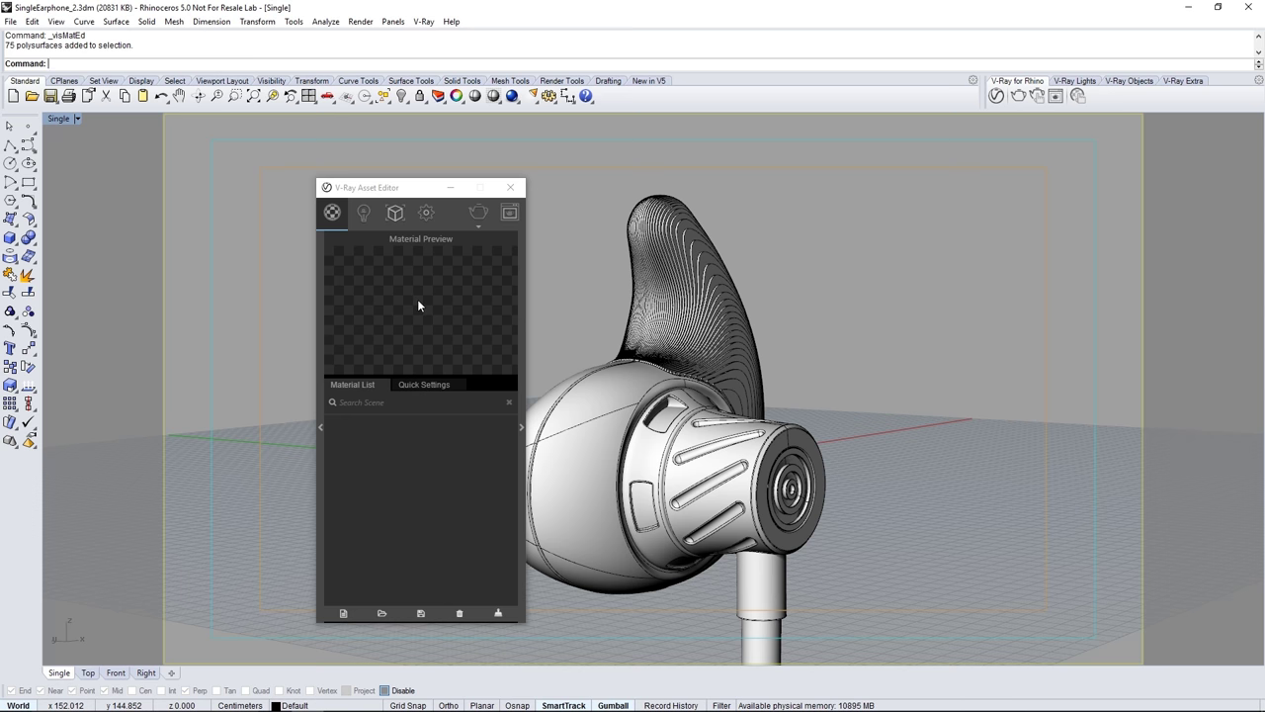
left_click(366, 214)
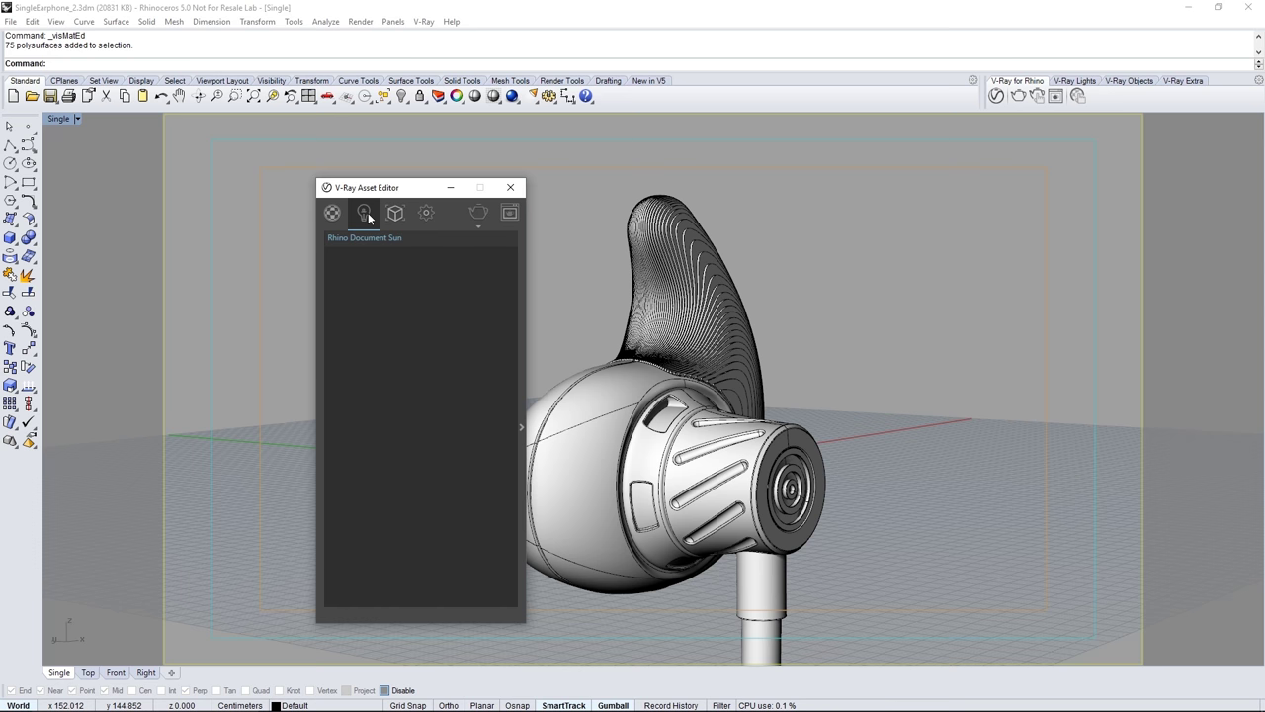
left_click(395, 213)
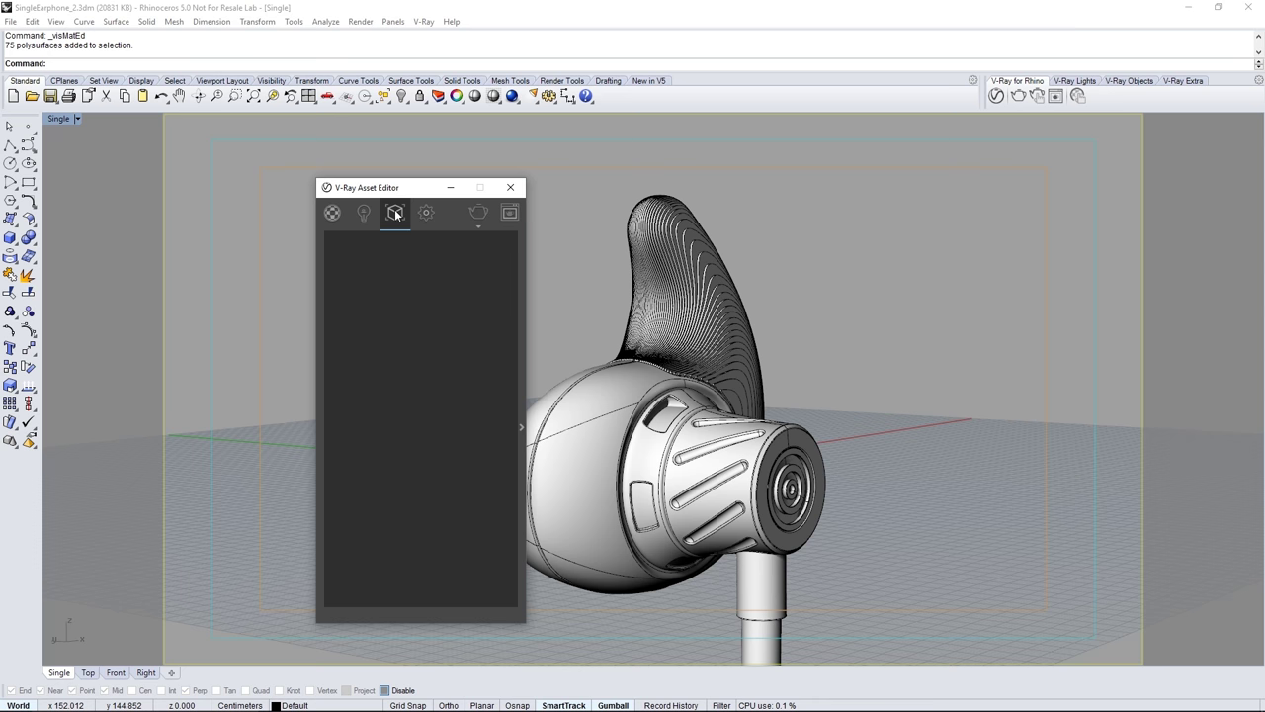
left_click(431, 214)
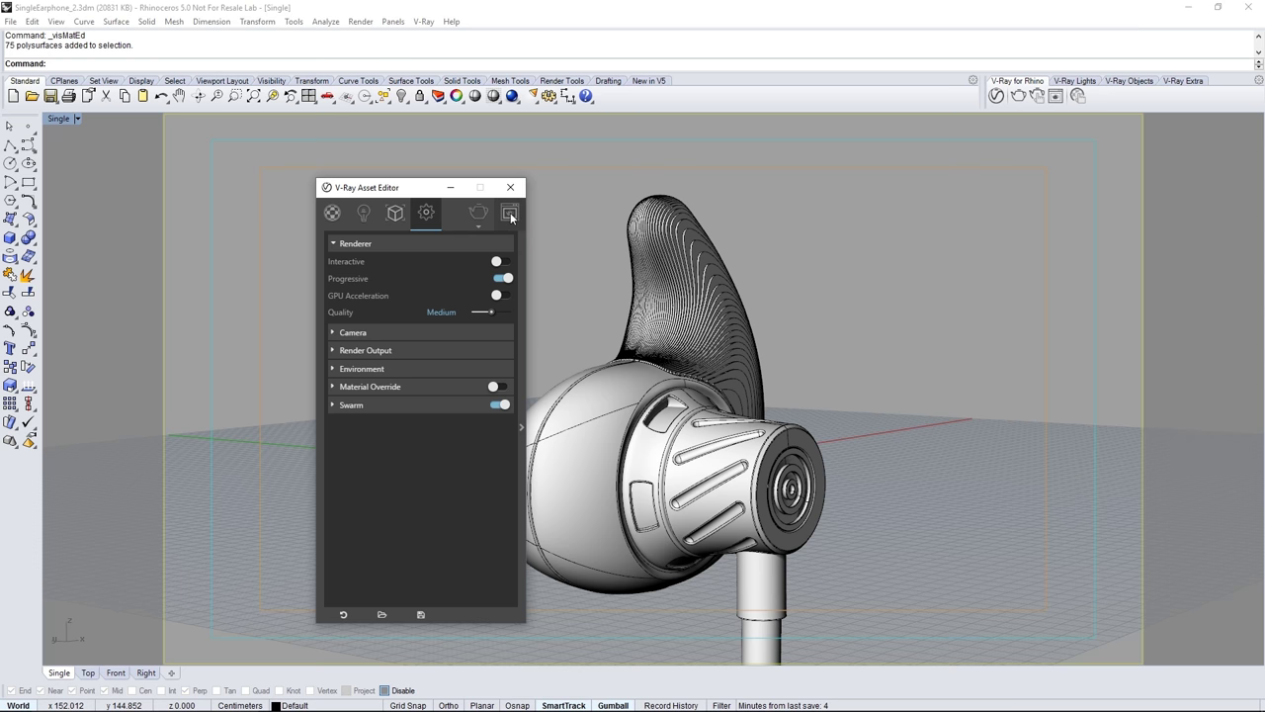
Start a V-Ray Interactive render, move the frame buffer aside, and show the Materials list
left_click(479, 229)
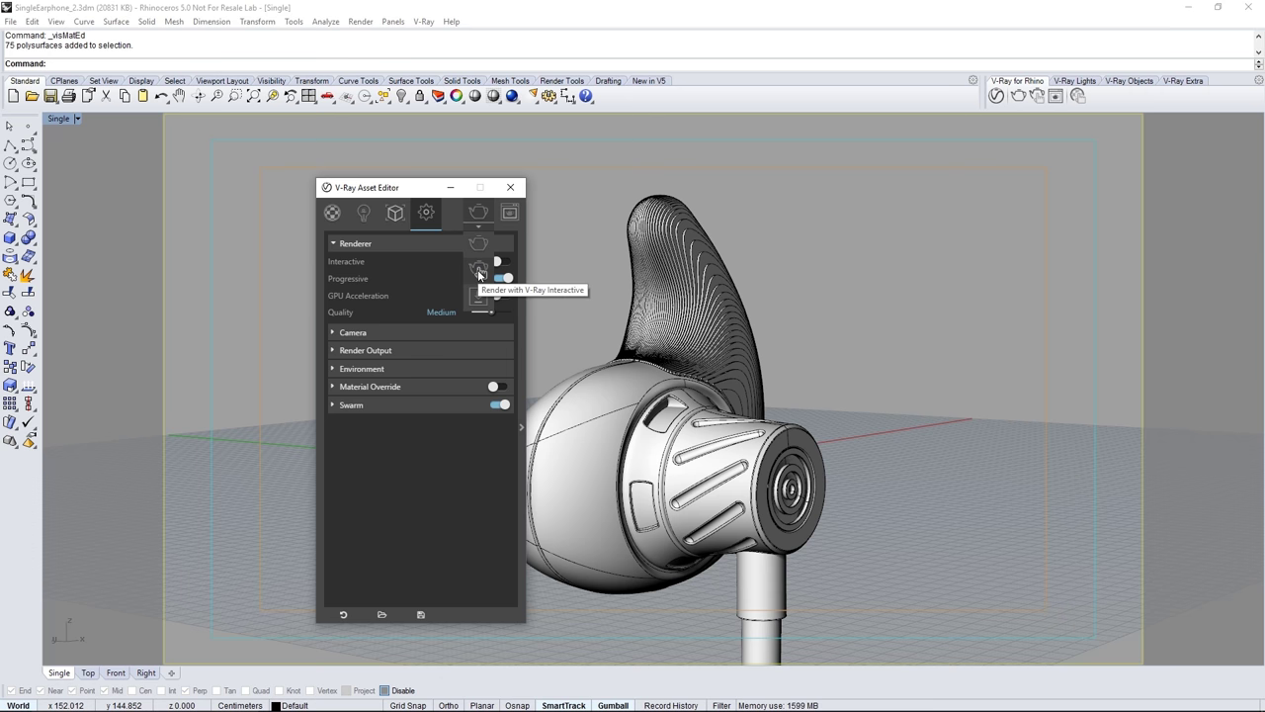
left_click(479, 270)
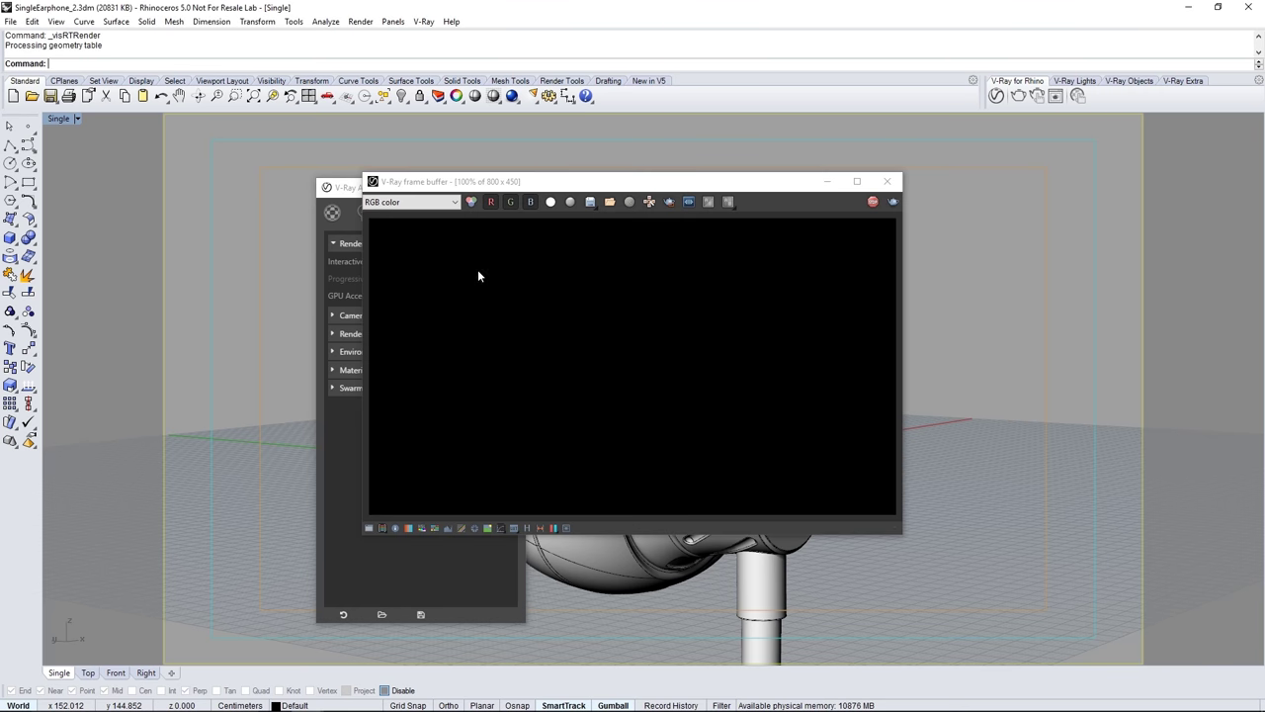
left_click_drag(640, 187, 972, 240)
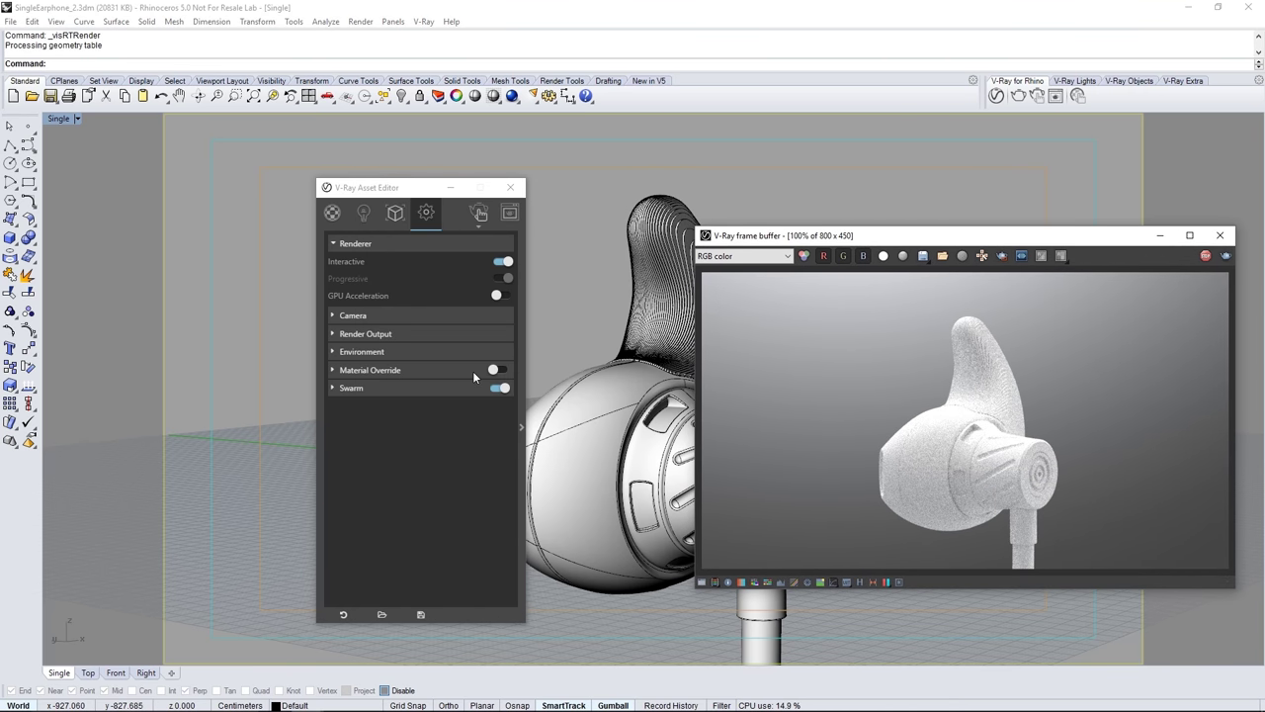
left_click(332, 213)
left_click(332, 212)
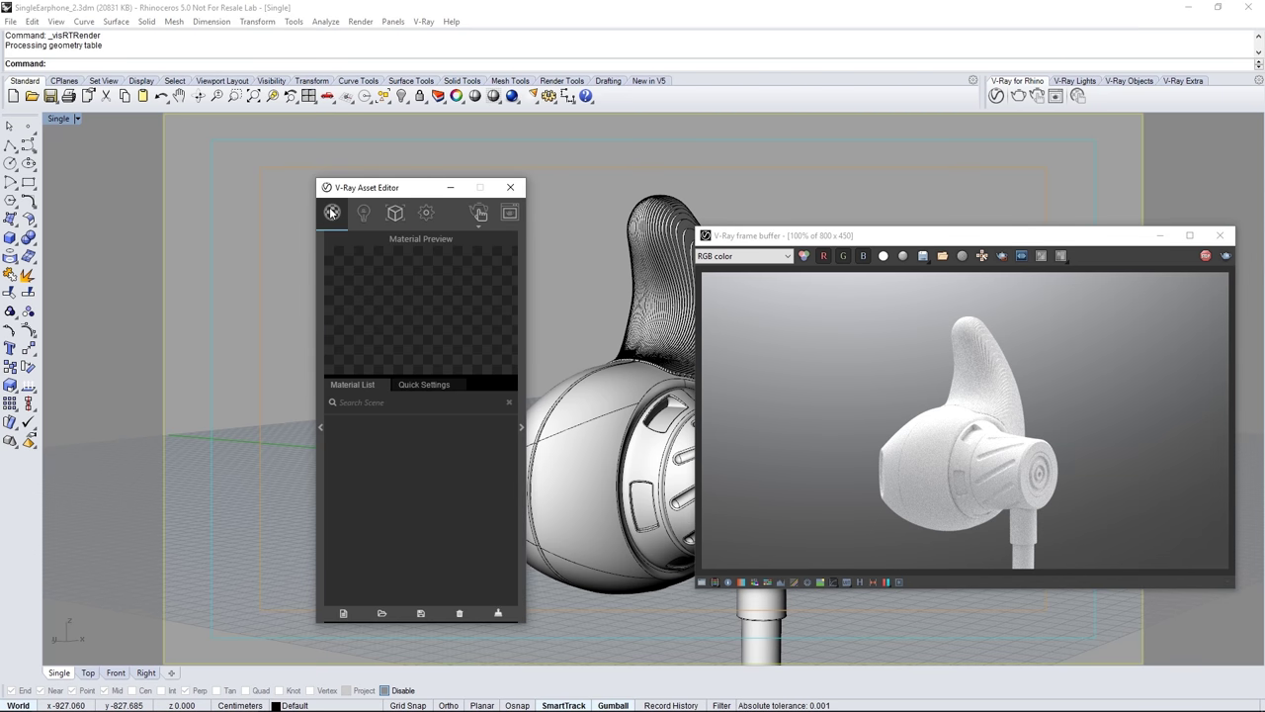
Add a Generic V-Ray material and rename it to Cord
left_click(344, 614)
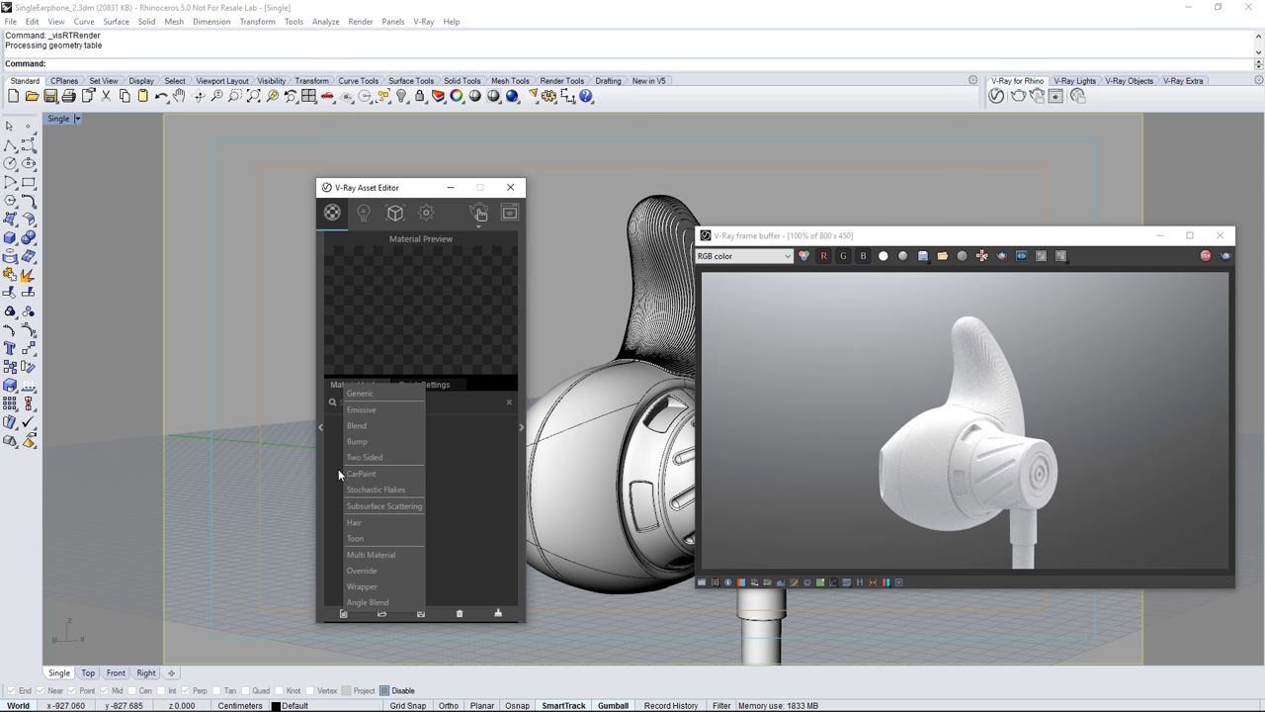
left_click(356, 396)
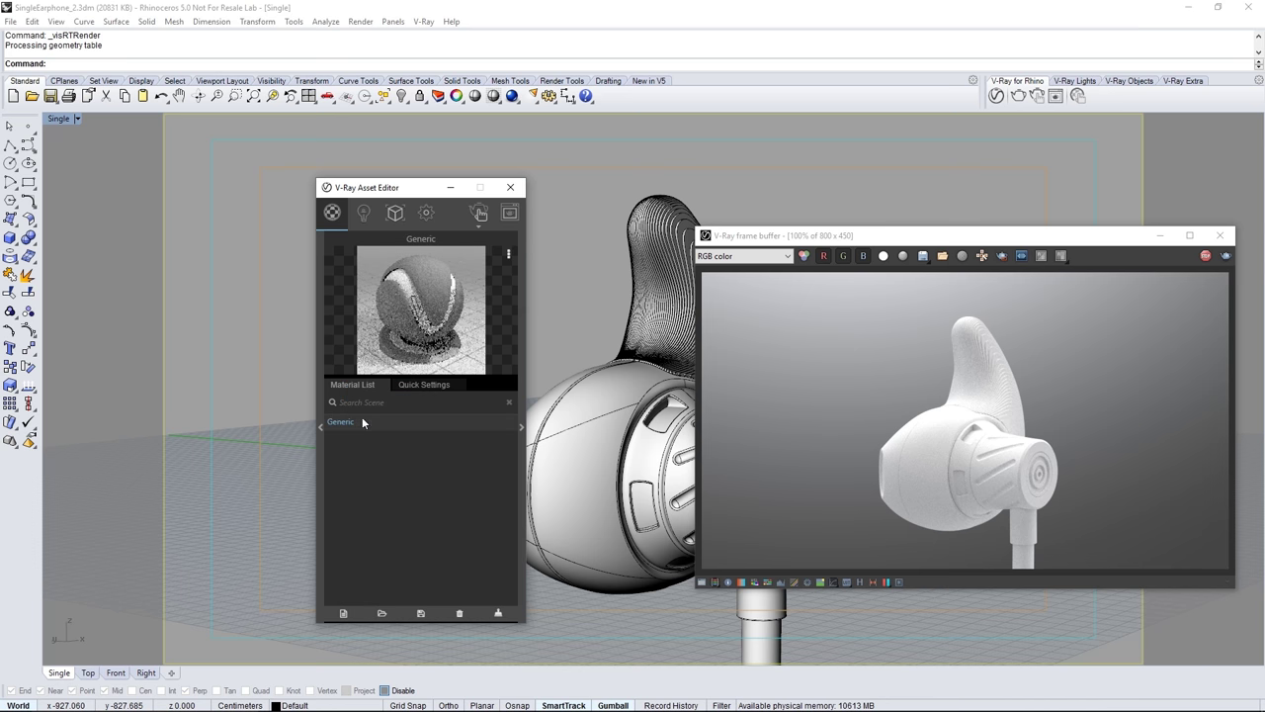
right_click(363, 422)
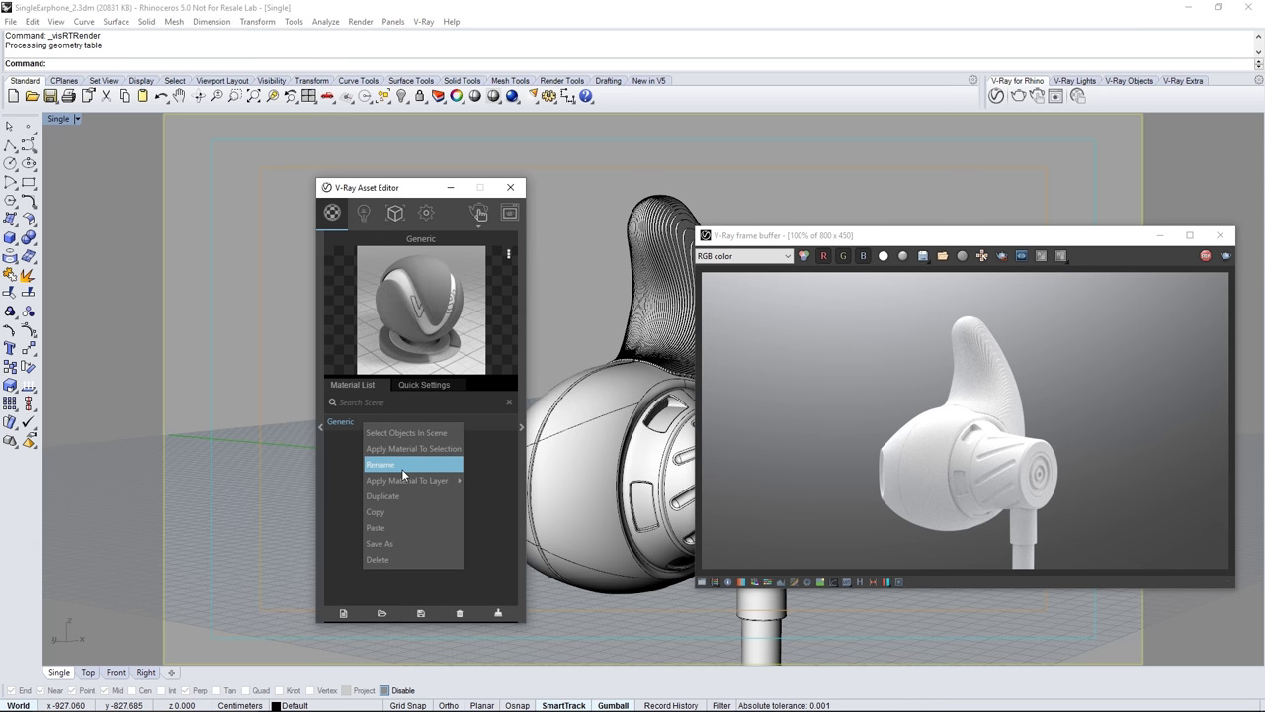
left_click(342, 445)
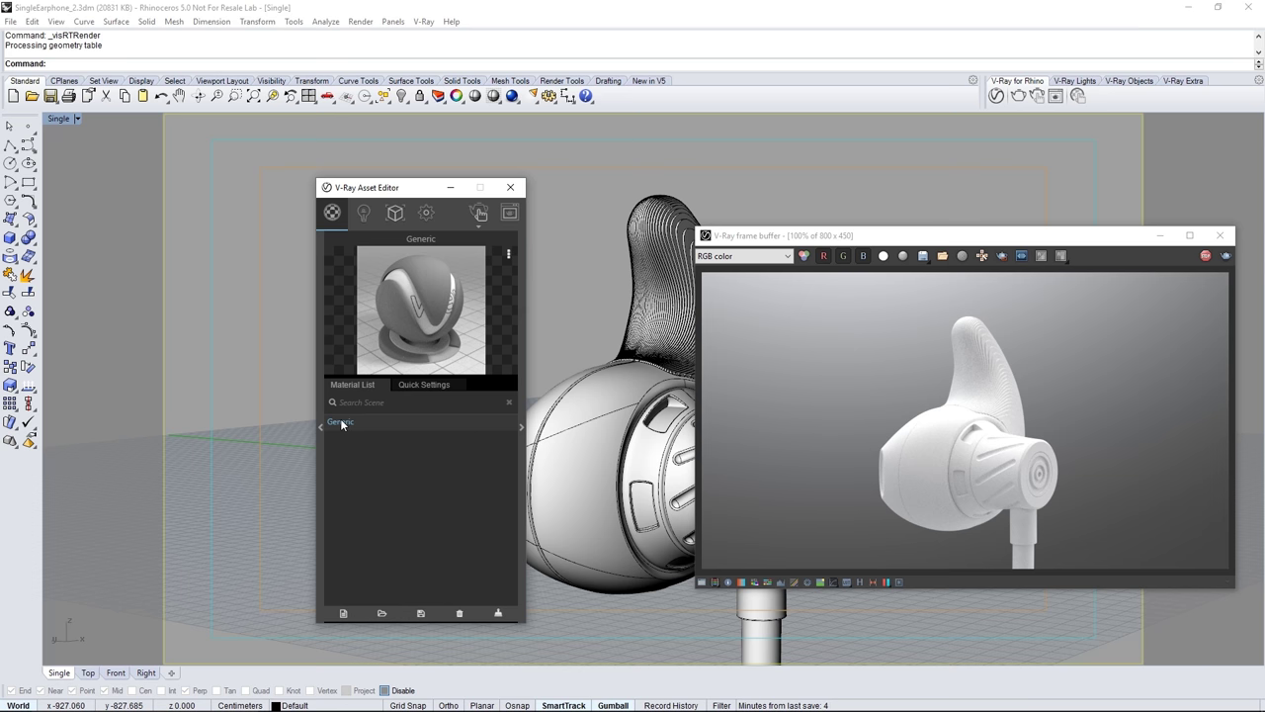
left_click(342, 423)
type("Cord")
key("Return")
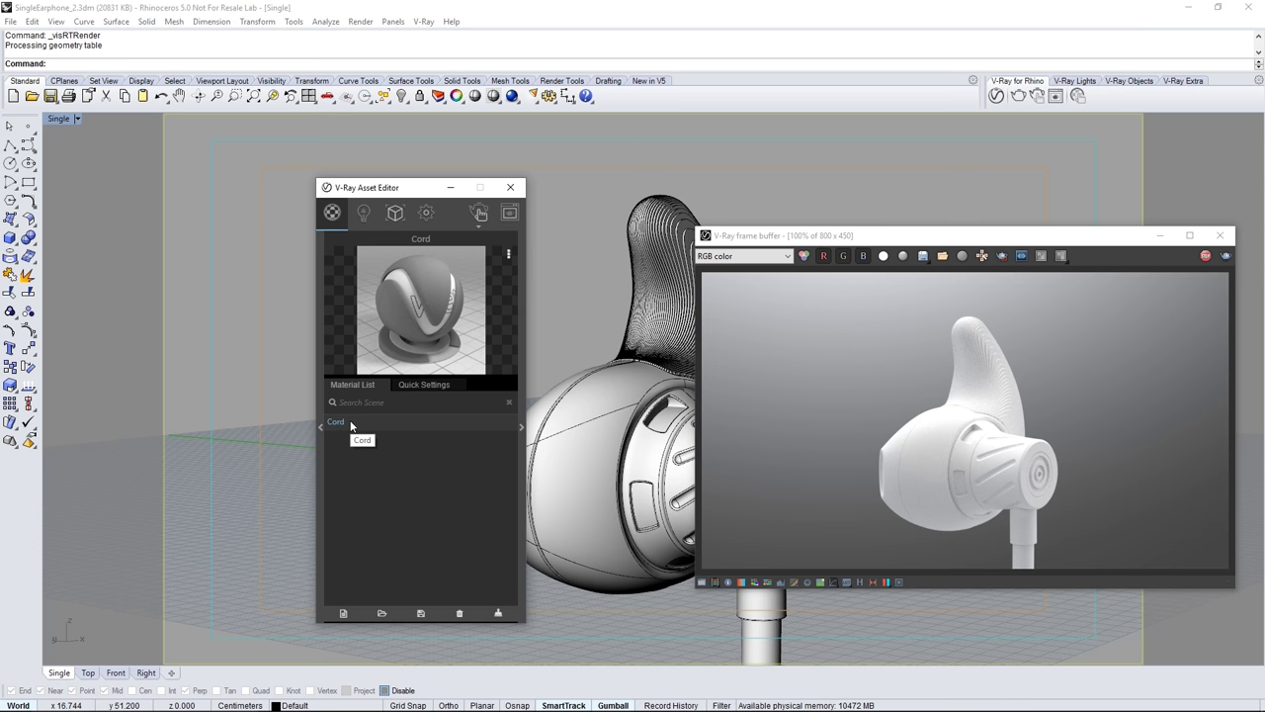
Apply the Cord material to the selected earphone cord
left_click(763, 651)
right_click(409, 430)
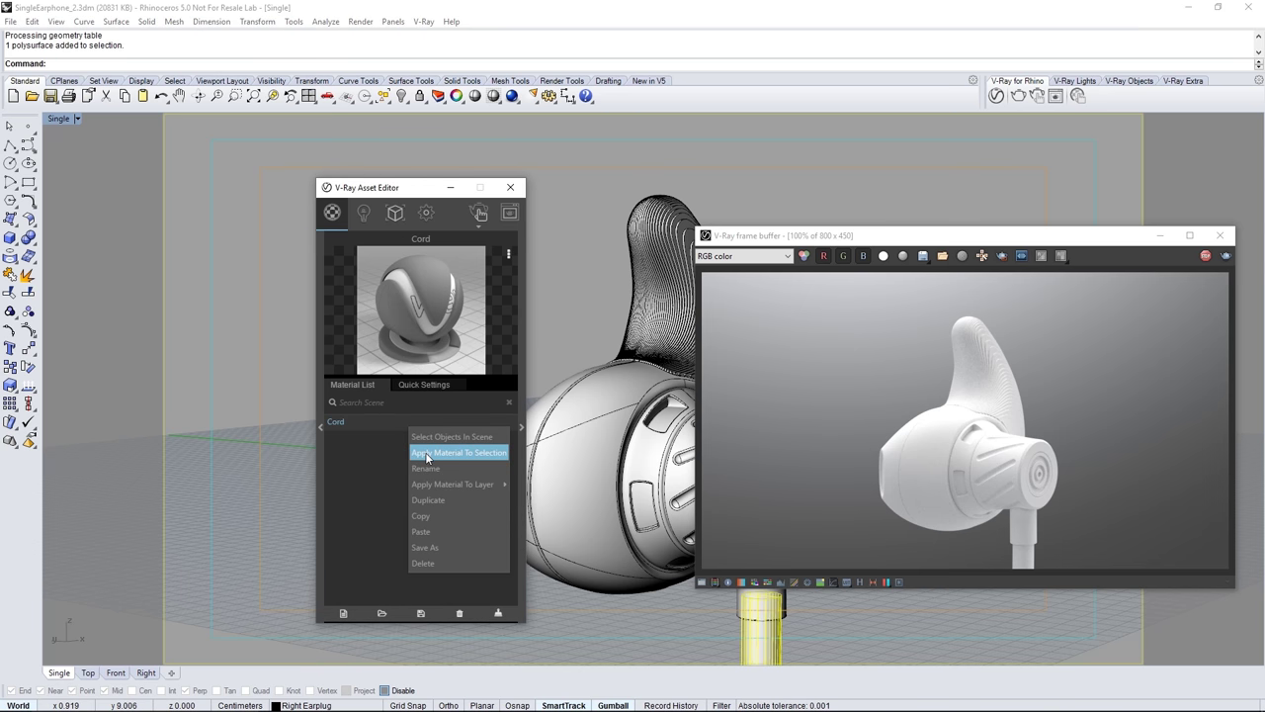
left_click(426, 453)
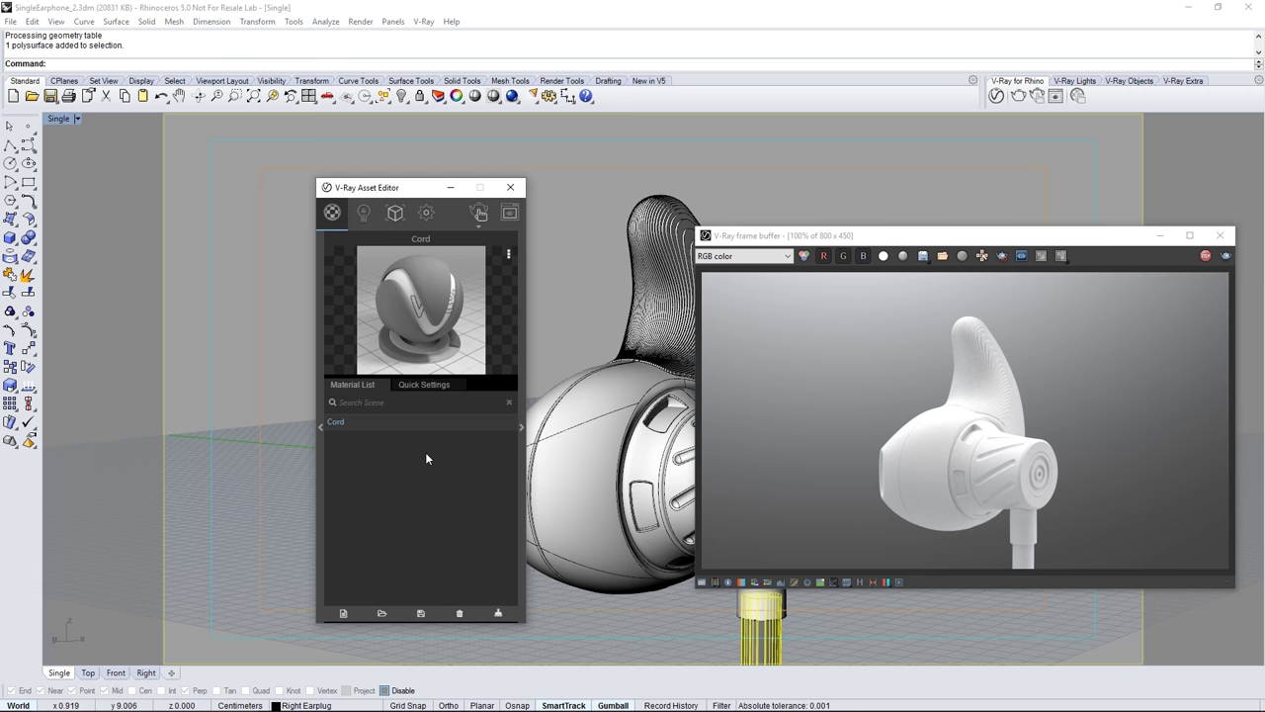
left_click(419, 386)
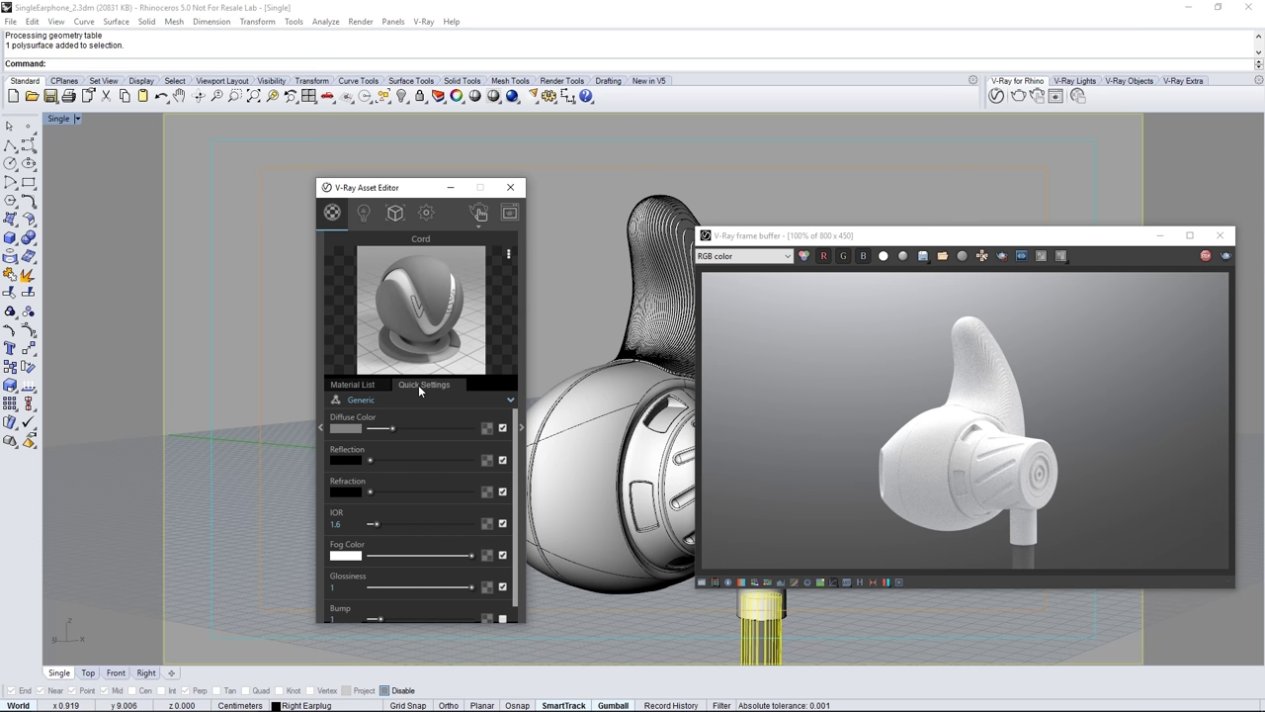
Turn Cord into a Plastic preset with lighter diffuse, lower reflection and glossiness 0.85
left_click(419, 402)
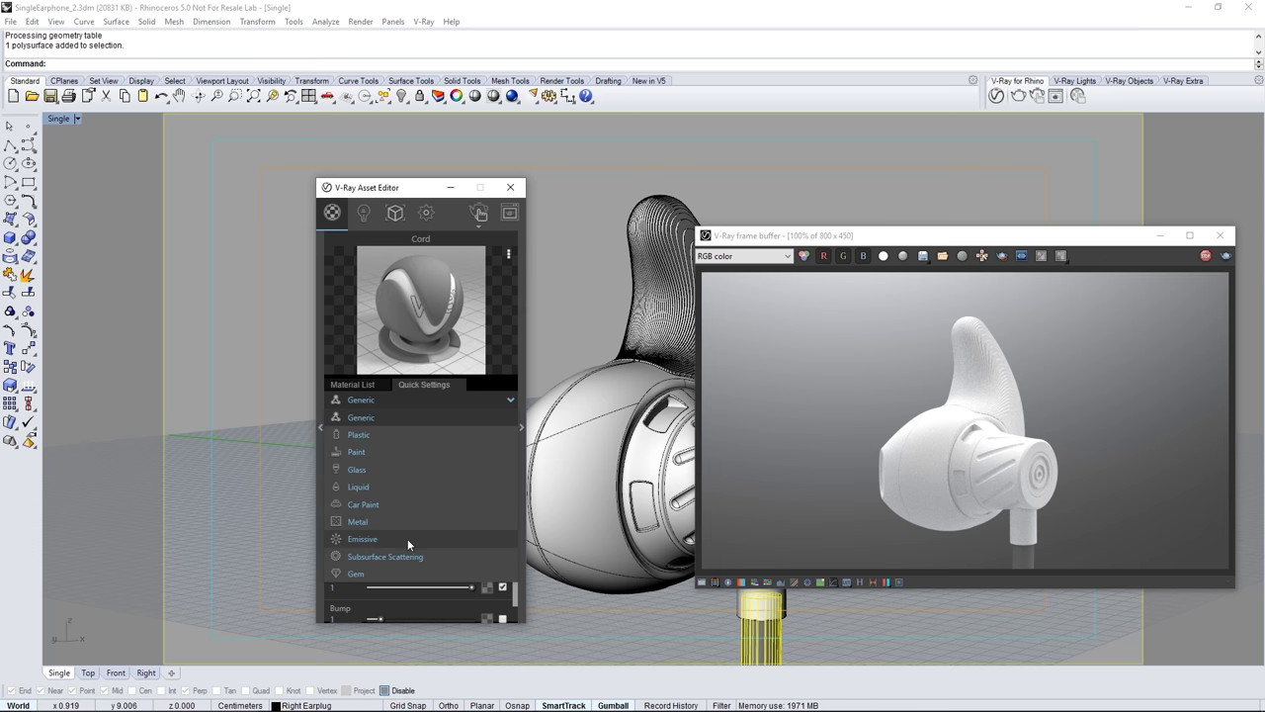
left_click(408, 436)
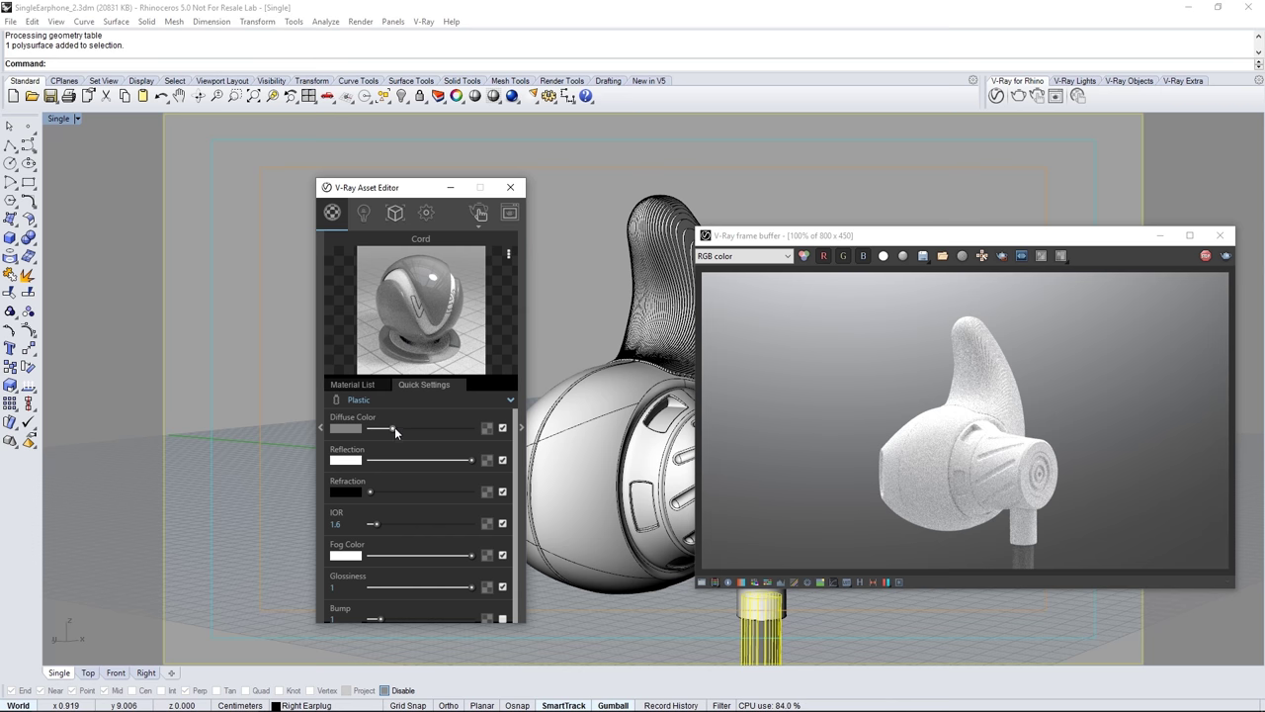
left_click_drag(393, 428, 417, 431)
left_click_drag(472, 461, 443, 464)
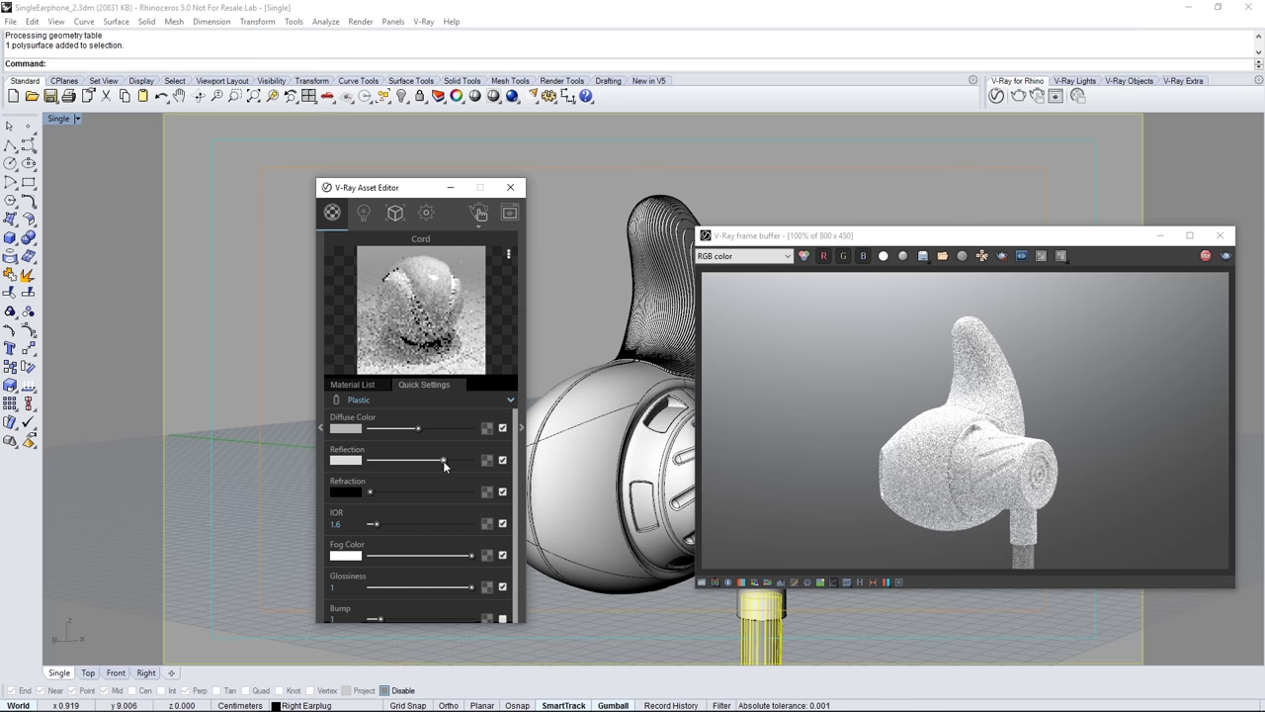
left_click_drag(472, 587, 455, 589)
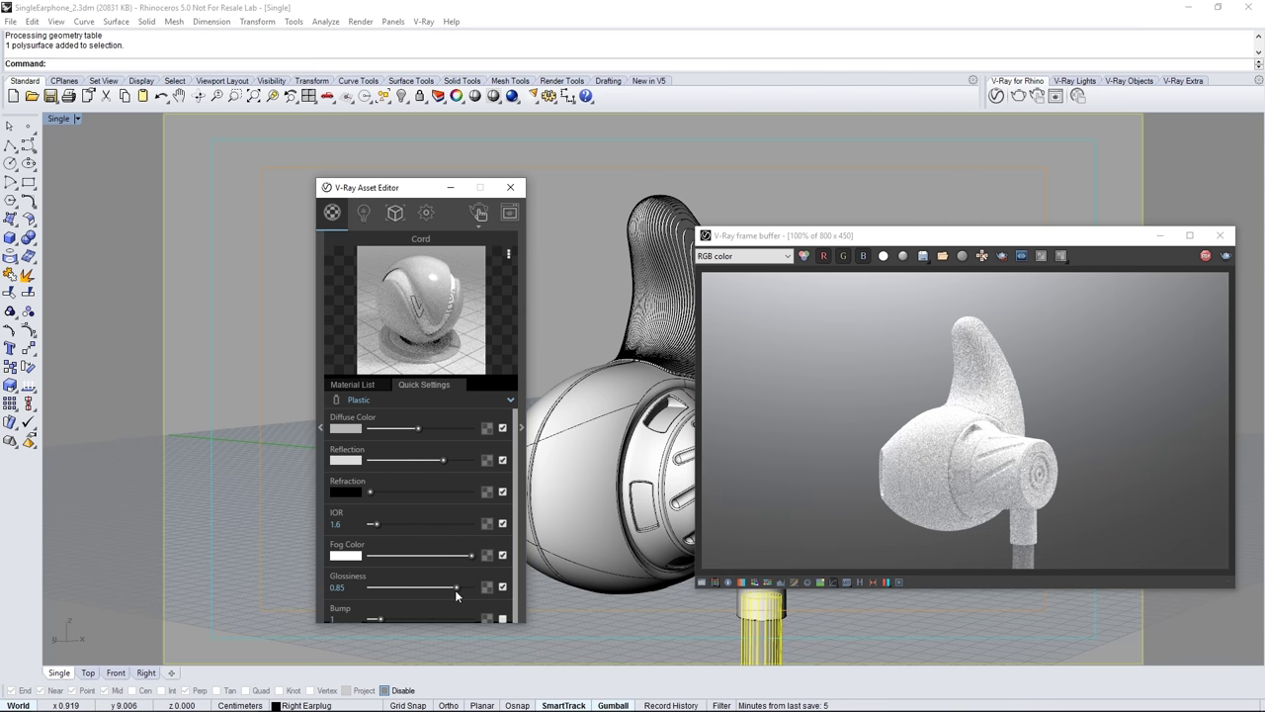
left_click(368, 385)
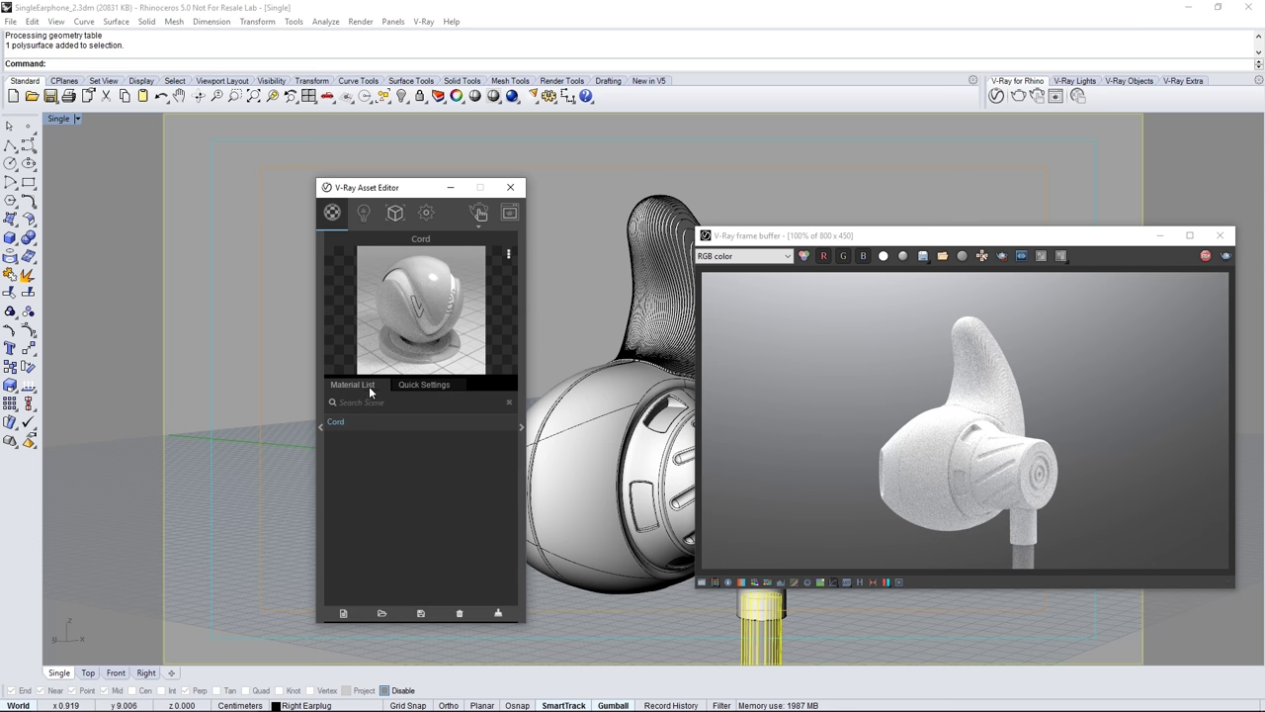
Drag Silver Blurry from the library's Metal category into the scene's Material List
left_click(320, 426)
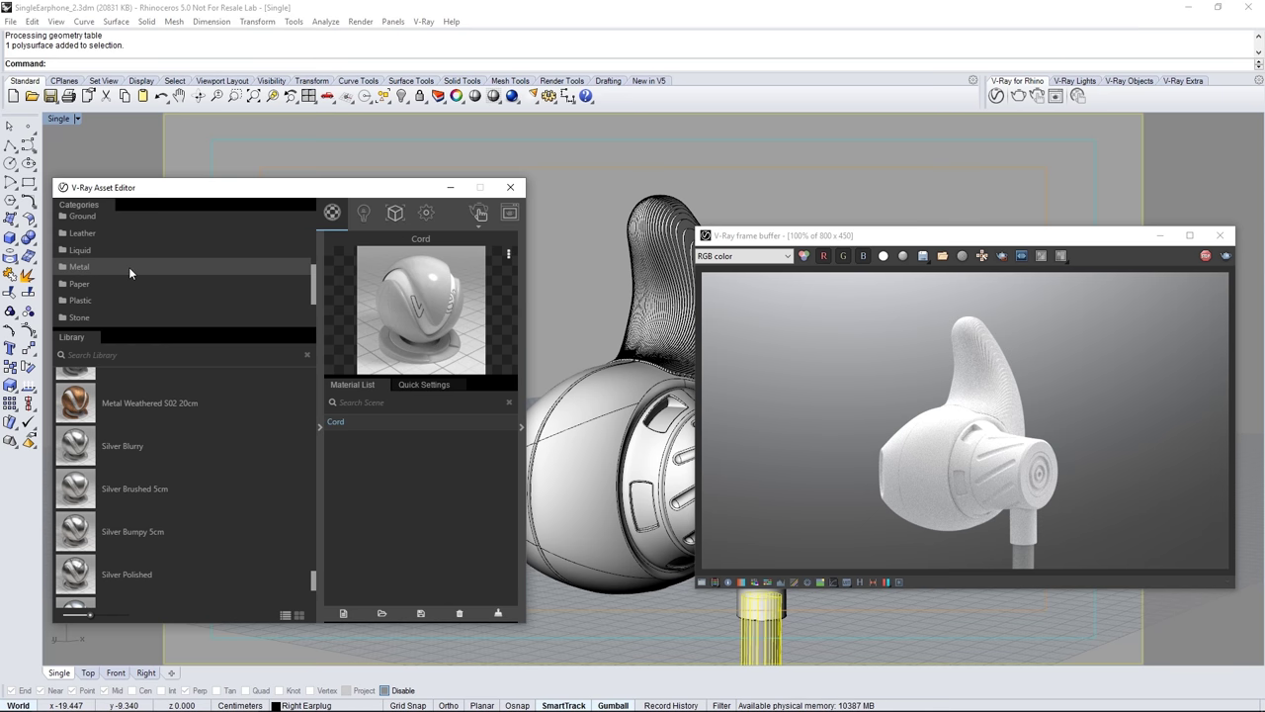
scroll(255, 272, "up", 1)
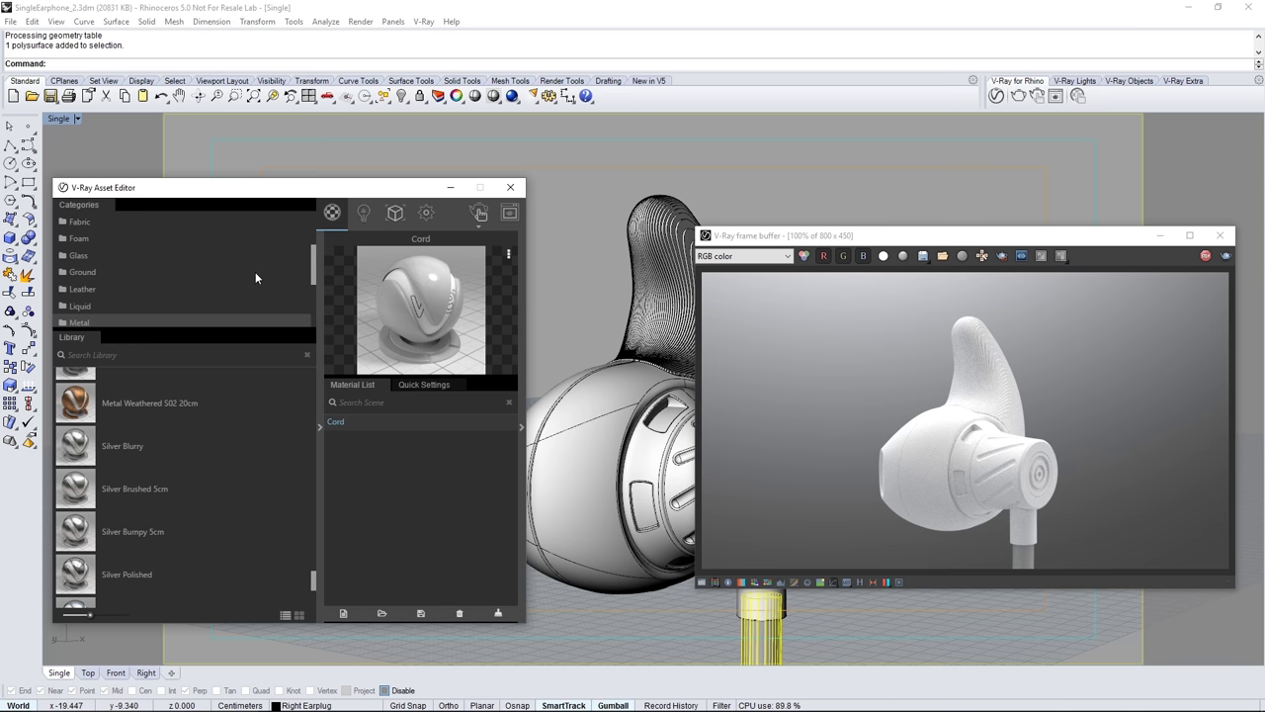
scroll(255, 278, "down", 1)
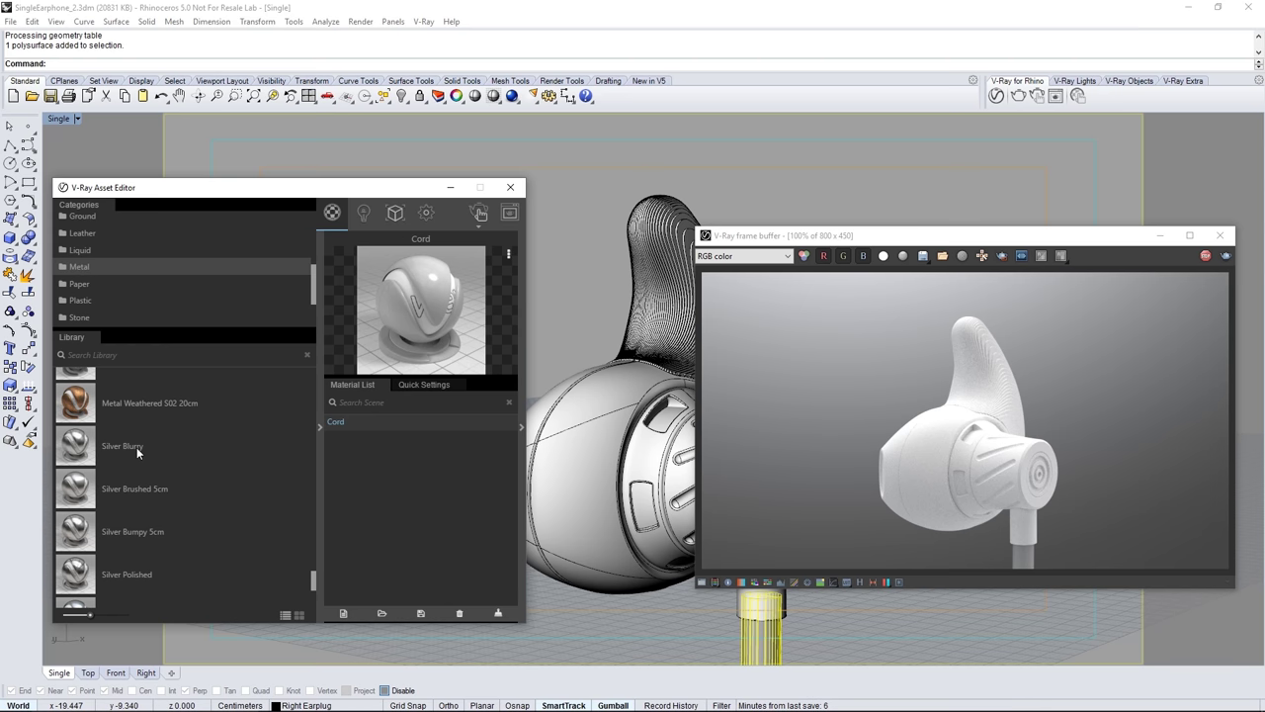
left_click_drag(137, 447, 404, 479)
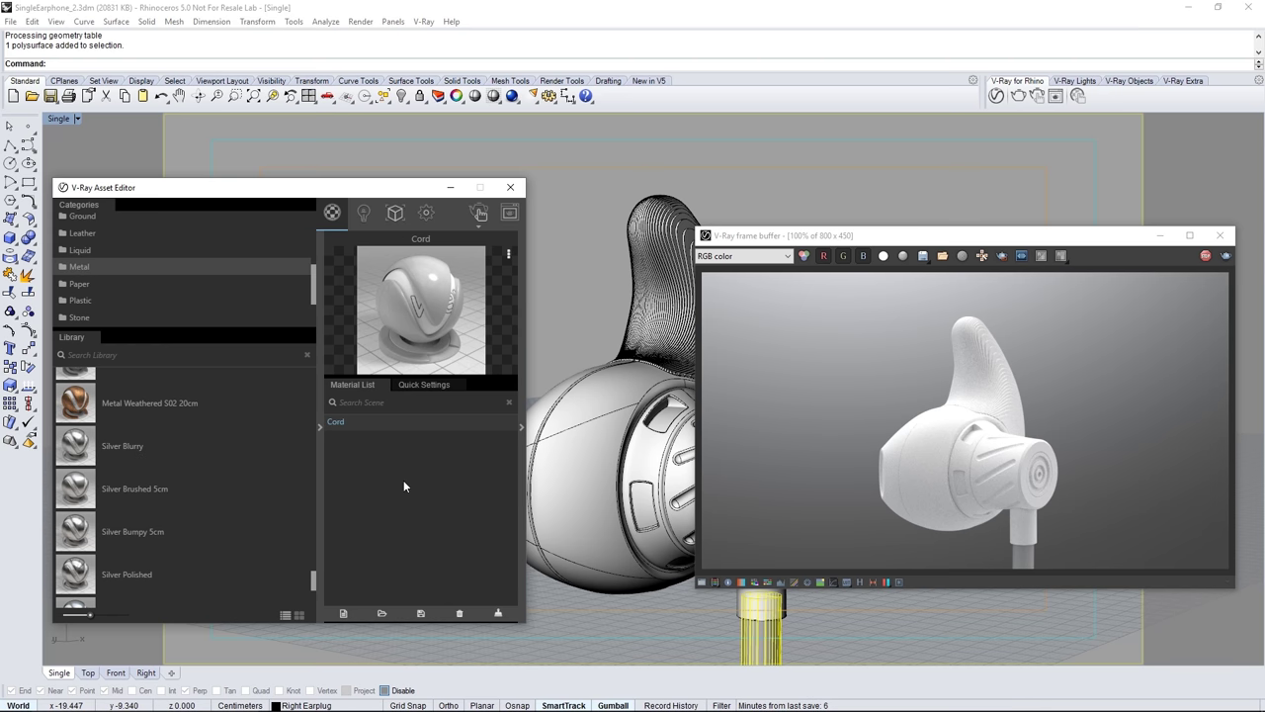
Apply Silver_Blurry to the earbud's inner ring and lower its reflection
left_click(658, 463)
left_click(658, 462)
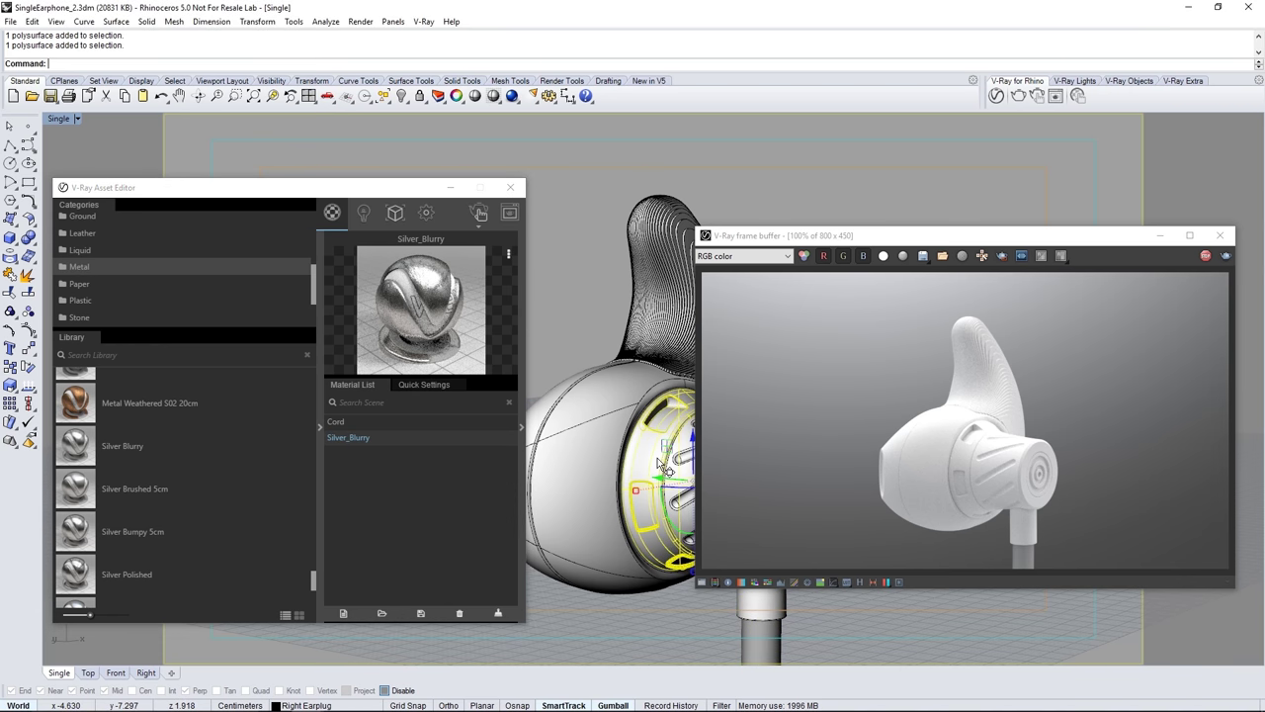
right_click(389, 445)
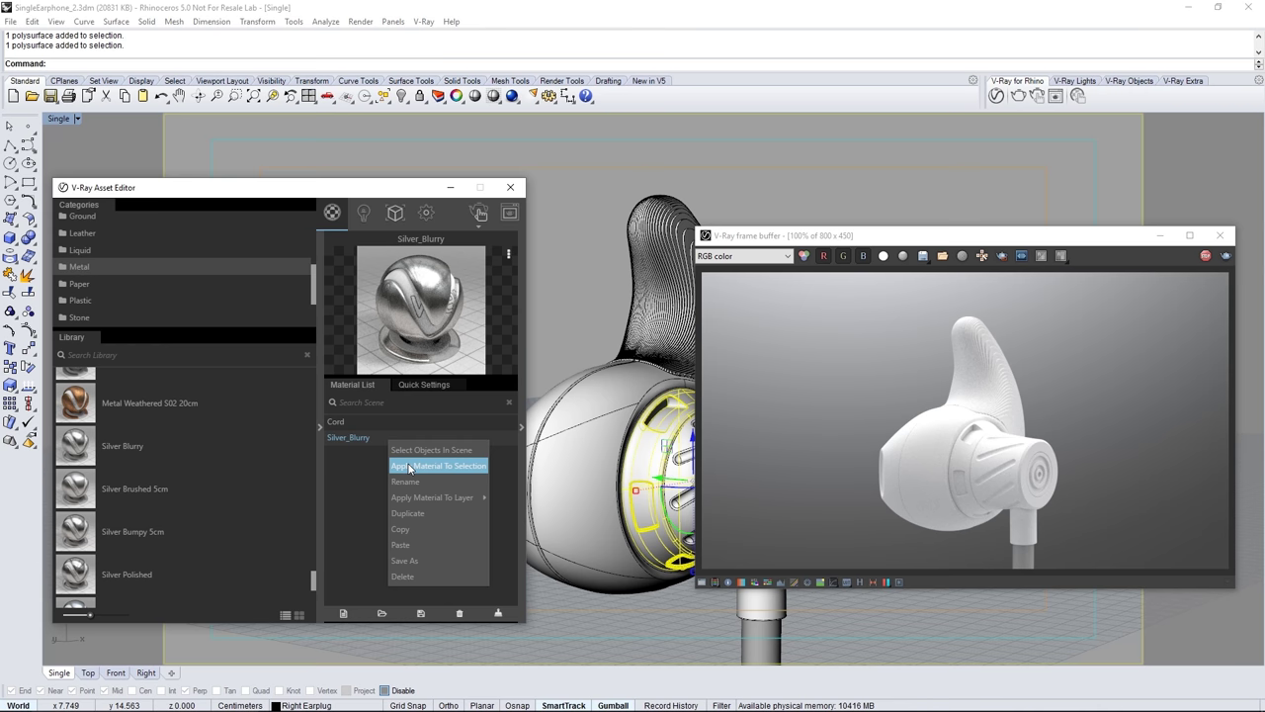
left_click(409, 466)
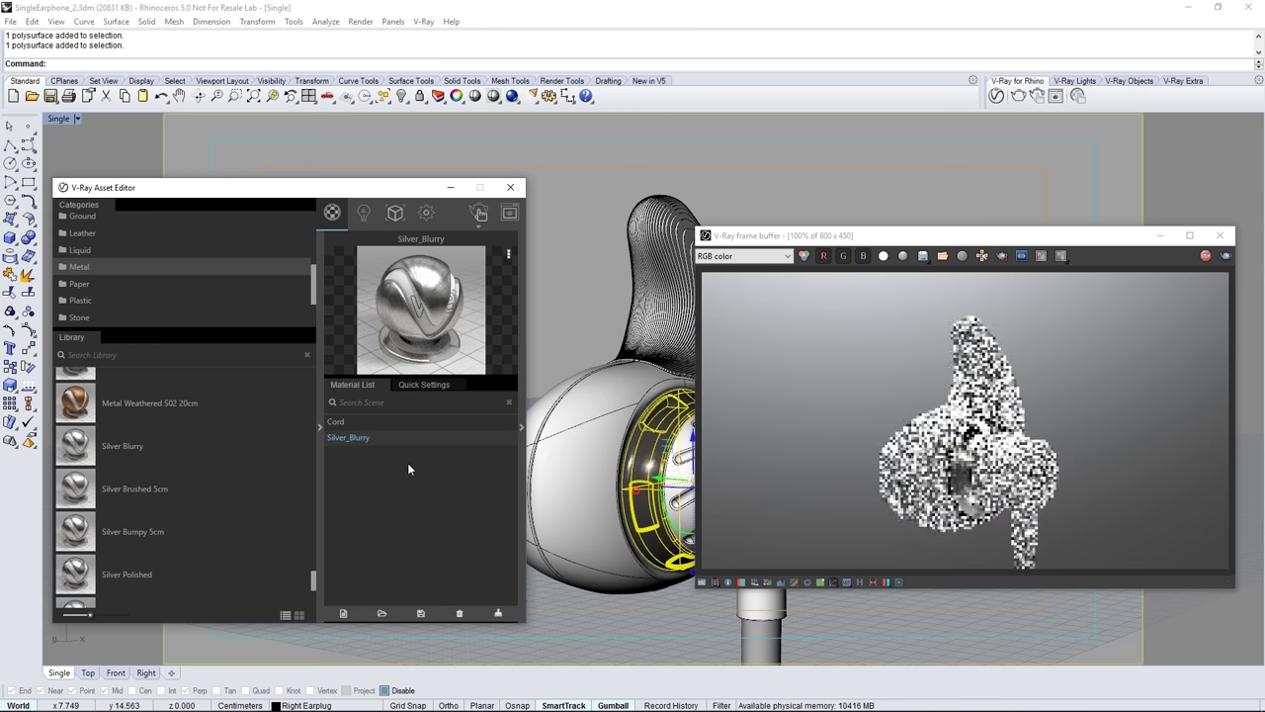
left_click(423, 385)
left_click_drag(443, 461, 397, 463)
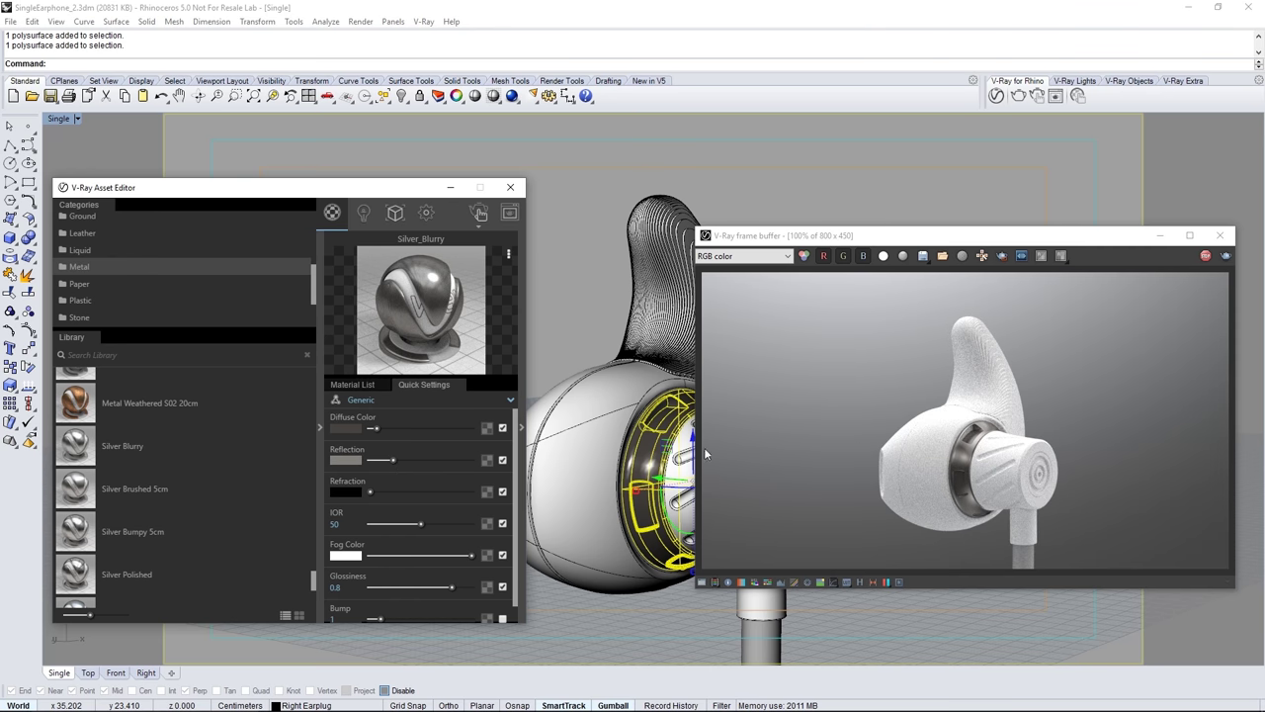
Add Metallic Foil Green from the library and apply it to the earbud's tip cap
left_click(352, 385)
left_click_drag(315, 585, 311, 452)
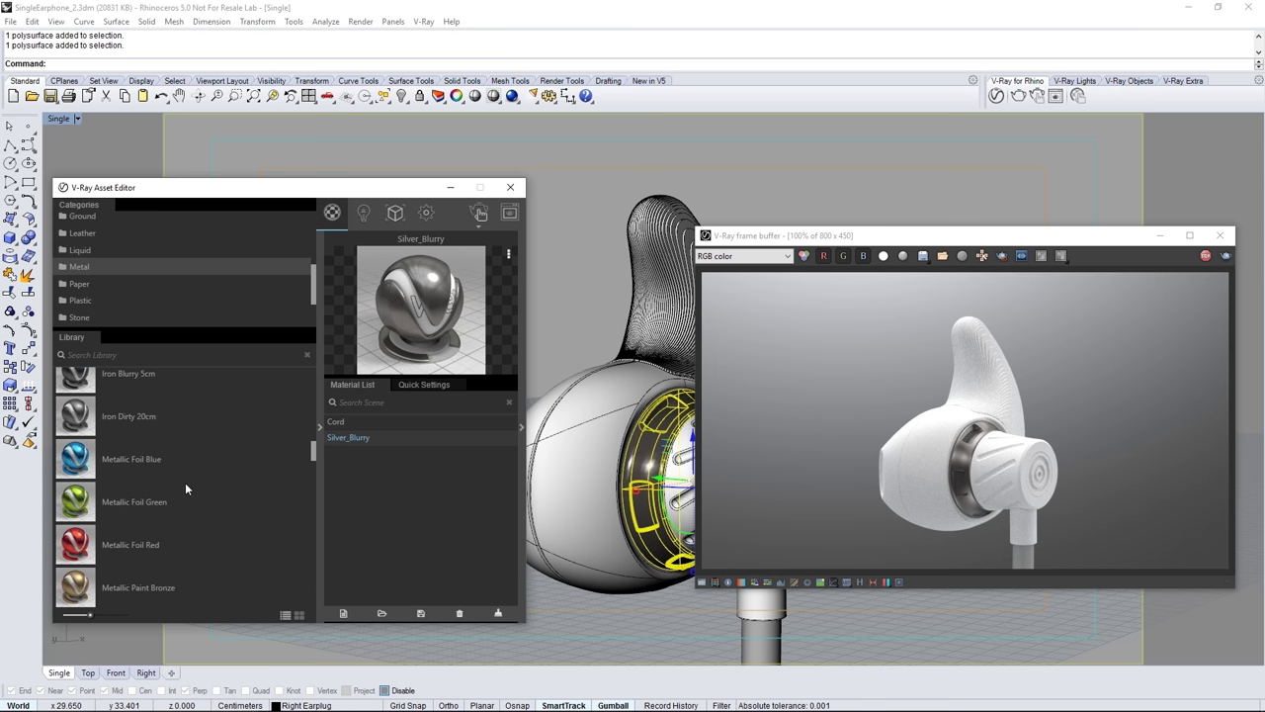
left_click_drag(141, 499, 406, 501)
left_click_drag(841, 235, 851, 125)
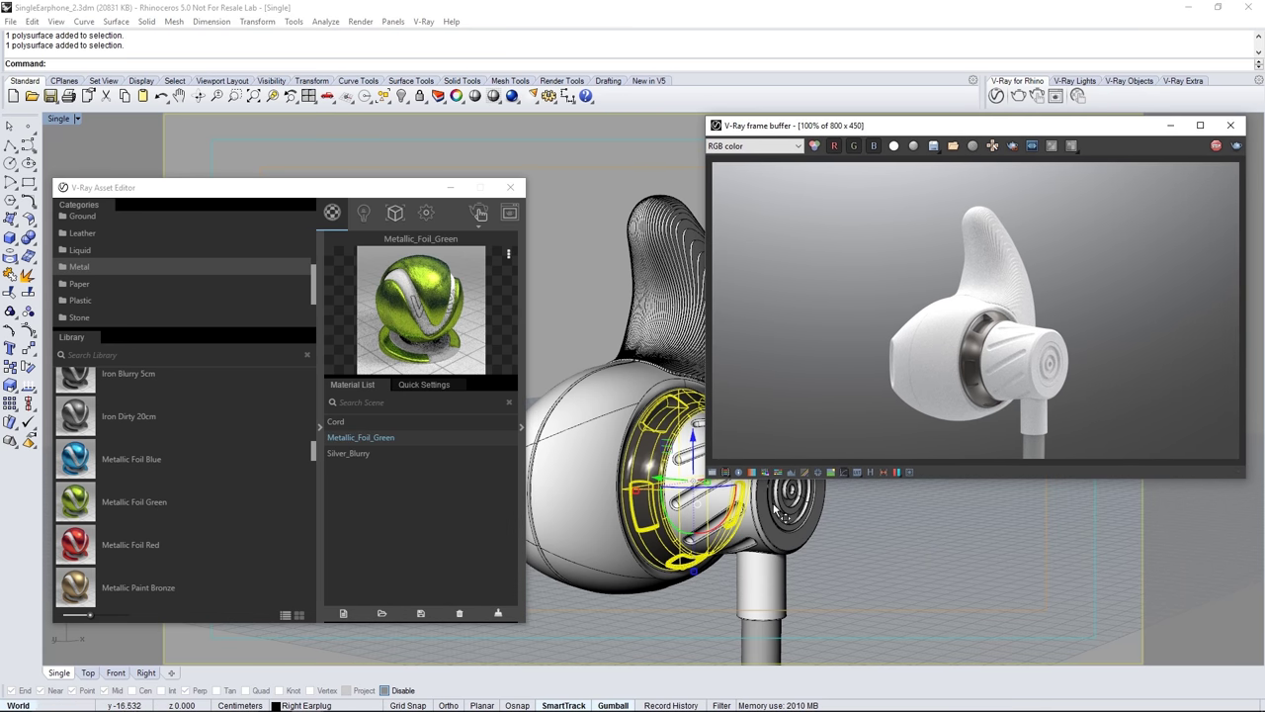
left_click(786, 512)
right_click(425, 439)
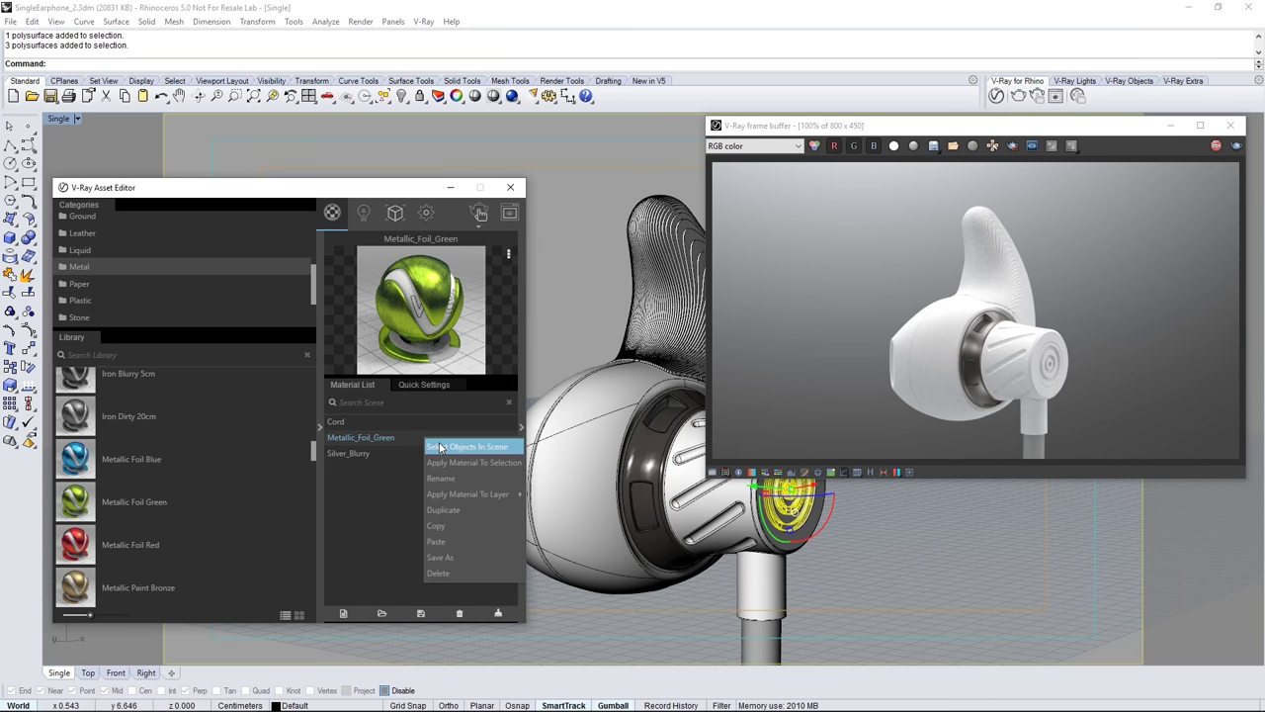
left_click(444, 463)
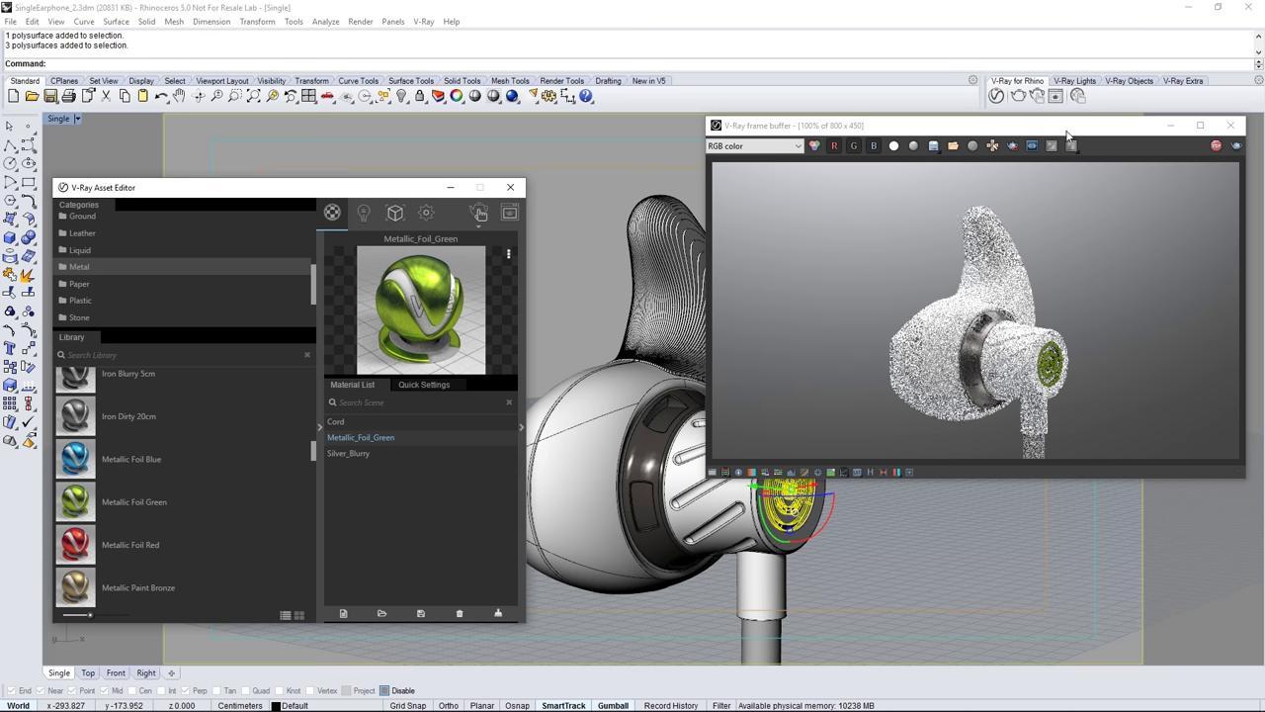
left_click_drag(1064, 128, 1059, 244)
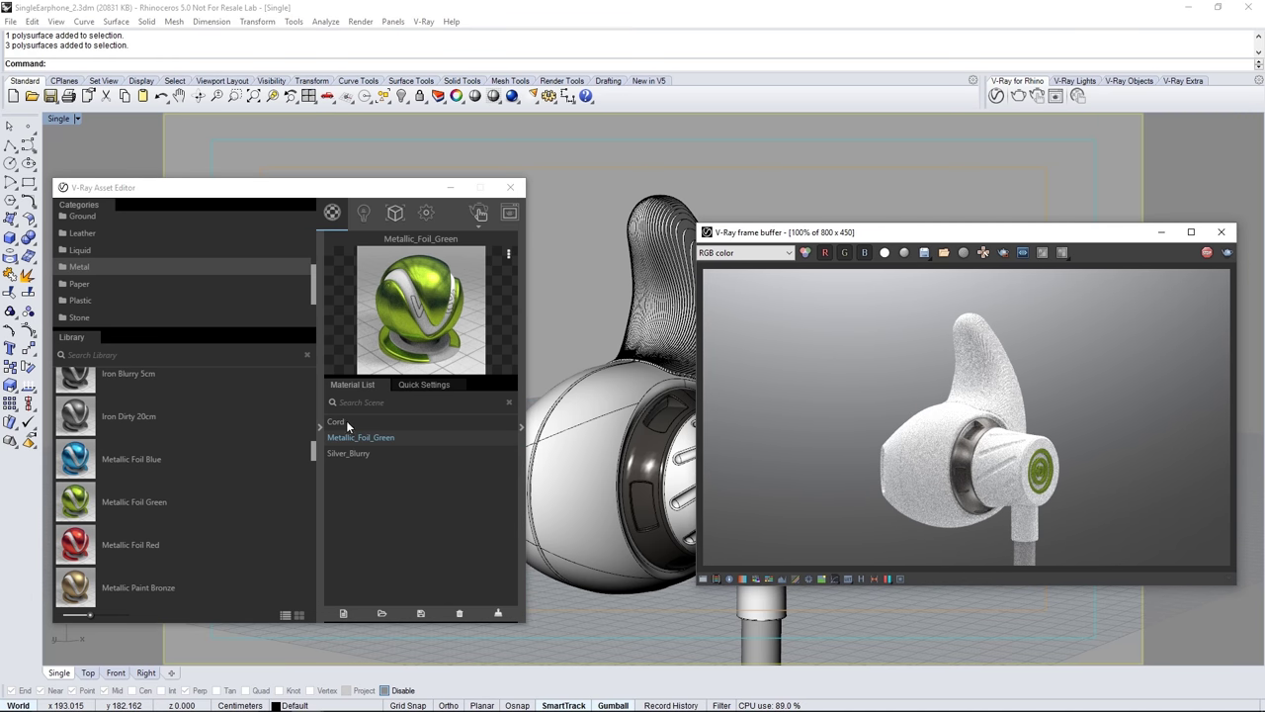
Add Plastic Simple Shiny Black from the Plastic library and apply it to the earplug body
left_click(90, 301)
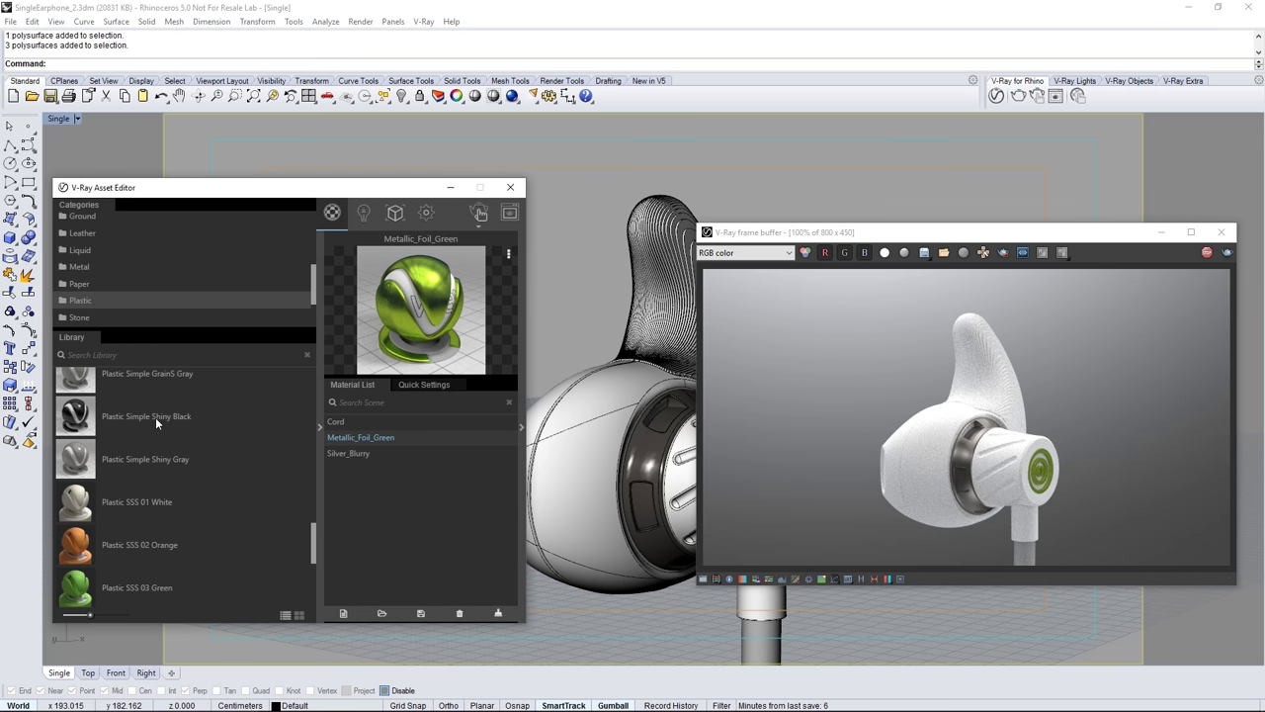
left_click_drag(156, 417, 425, 487)
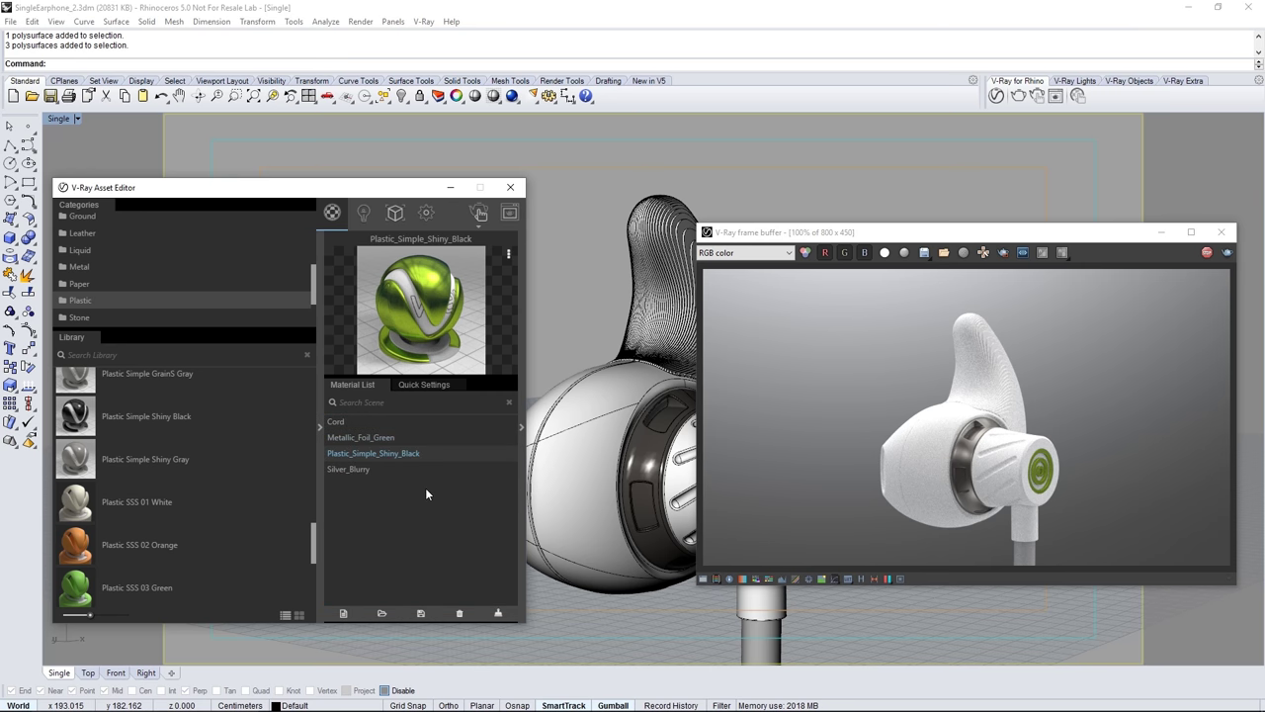
left_click(546, 400)
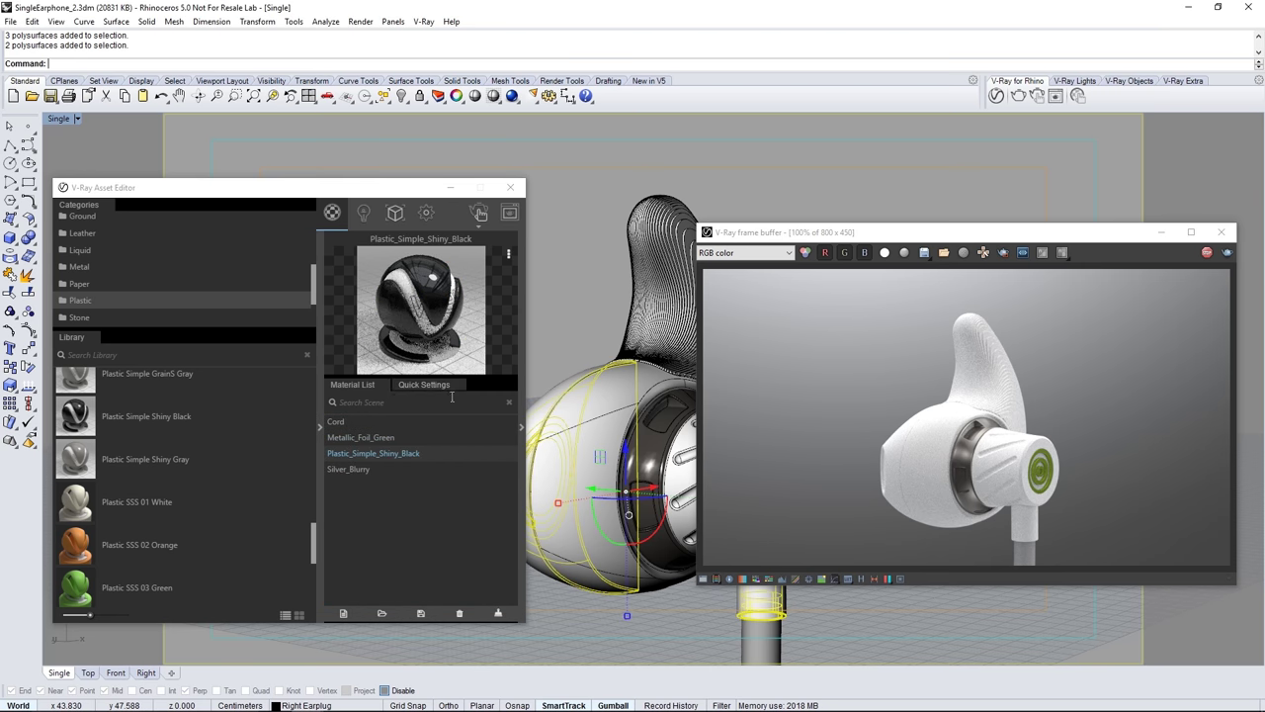
right_click(420, 450)
left_click(447, 478)
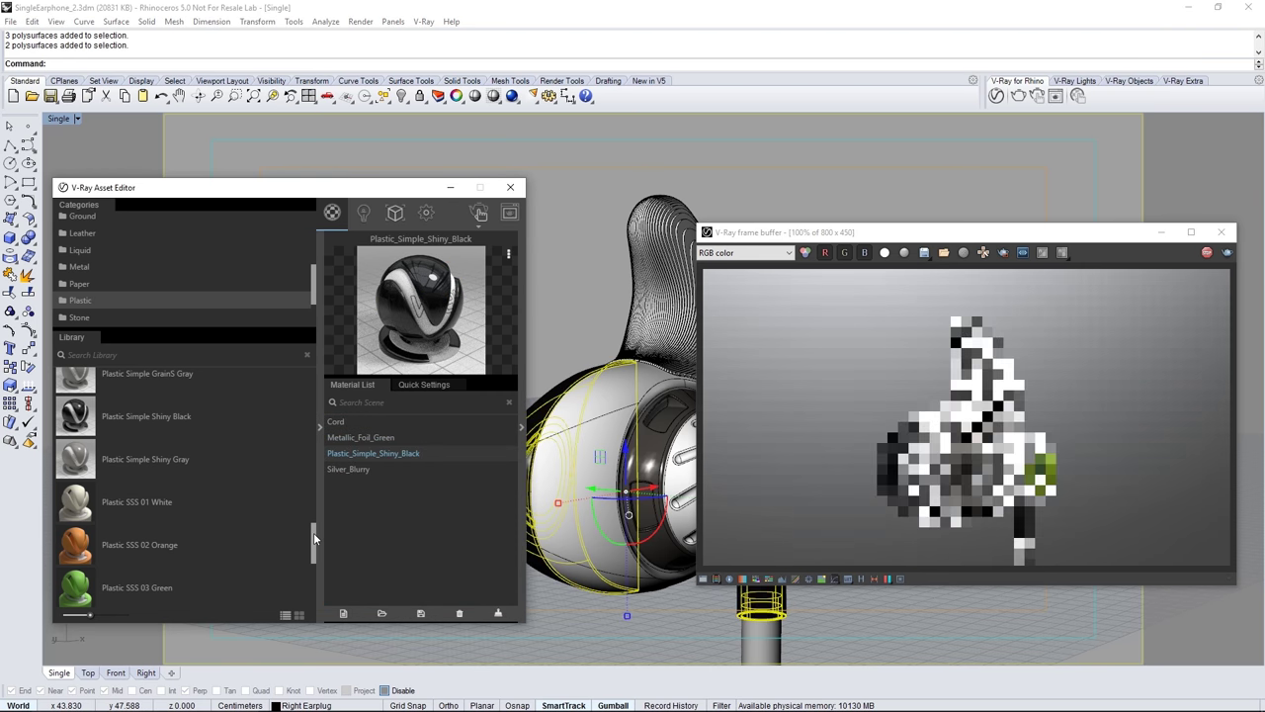
Add Plastic Simple GrainS Black and apply it to the earphone body
left_click_drag(314, 533, 317, 513)
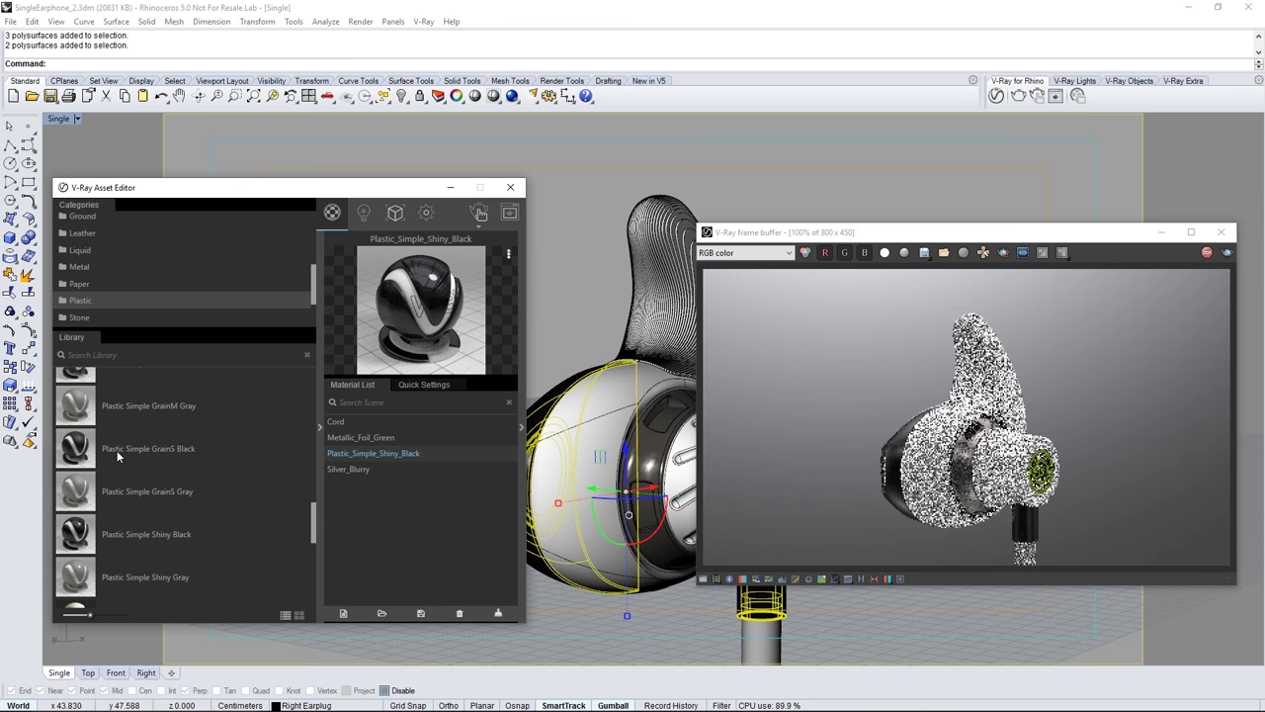
left_click_drag(116, 450, 415, 465)
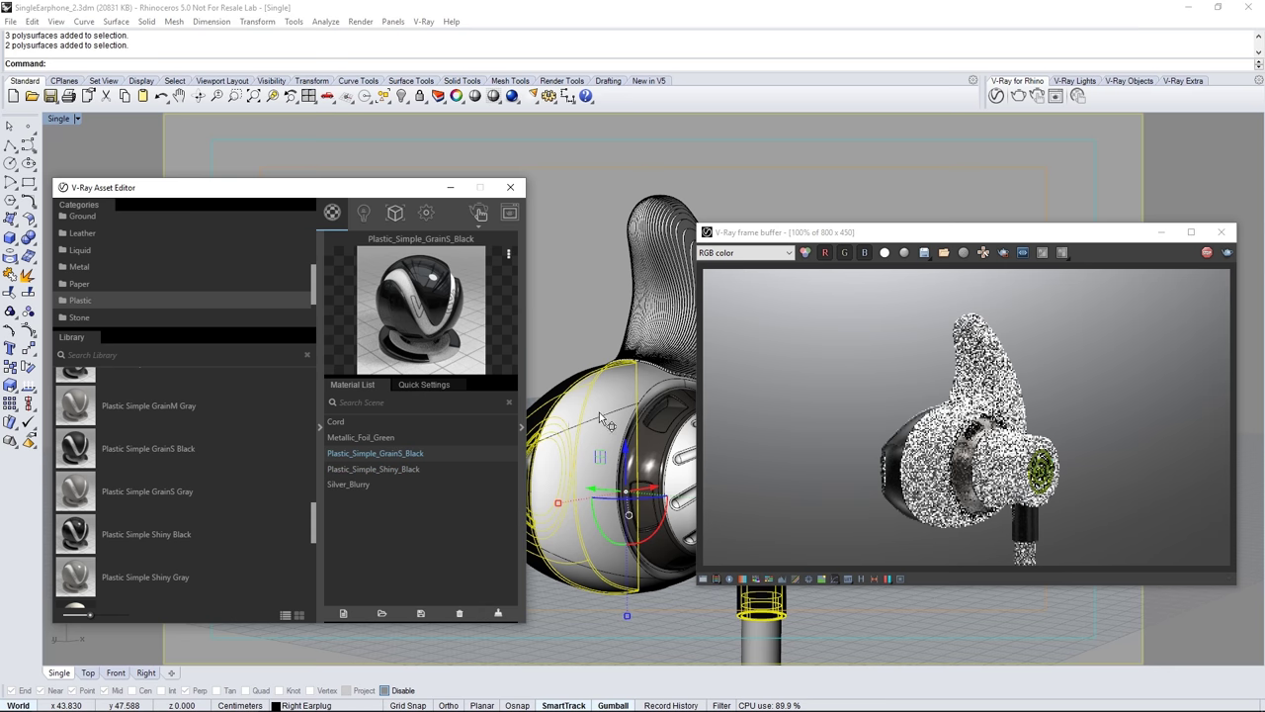
left_click(601, 416)
right_click(404, 454)
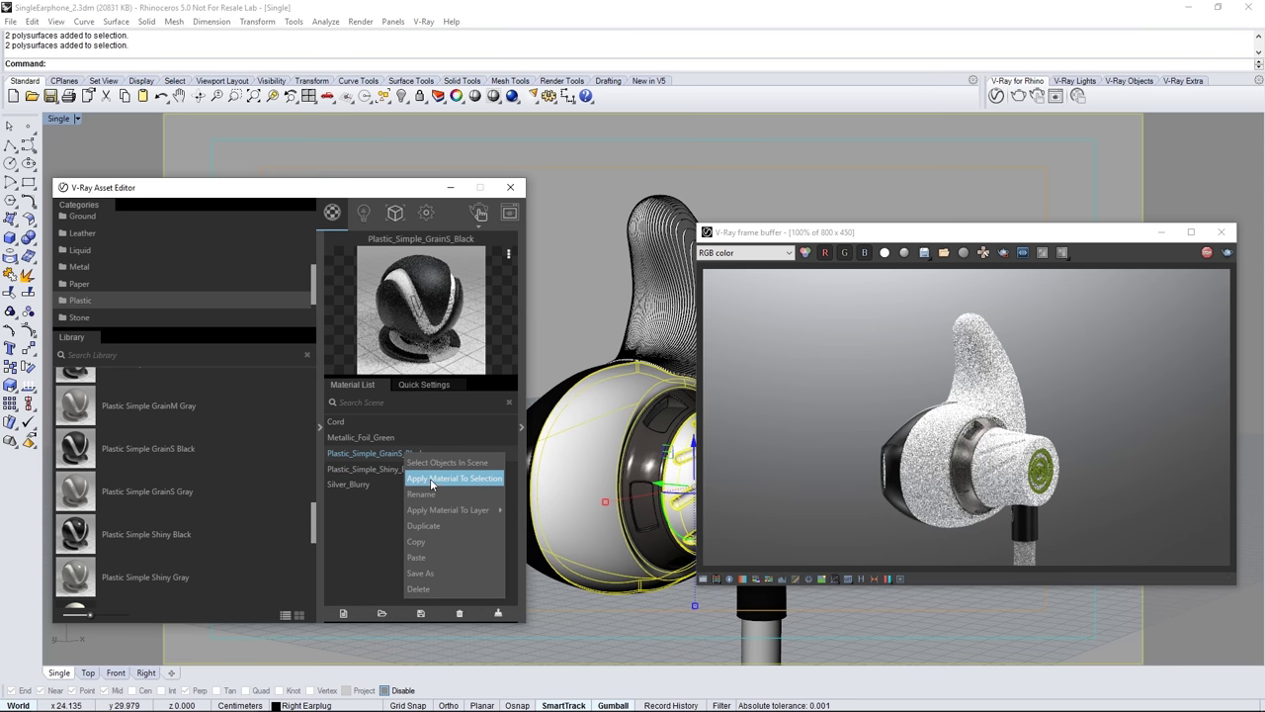
left_click(430, 479)
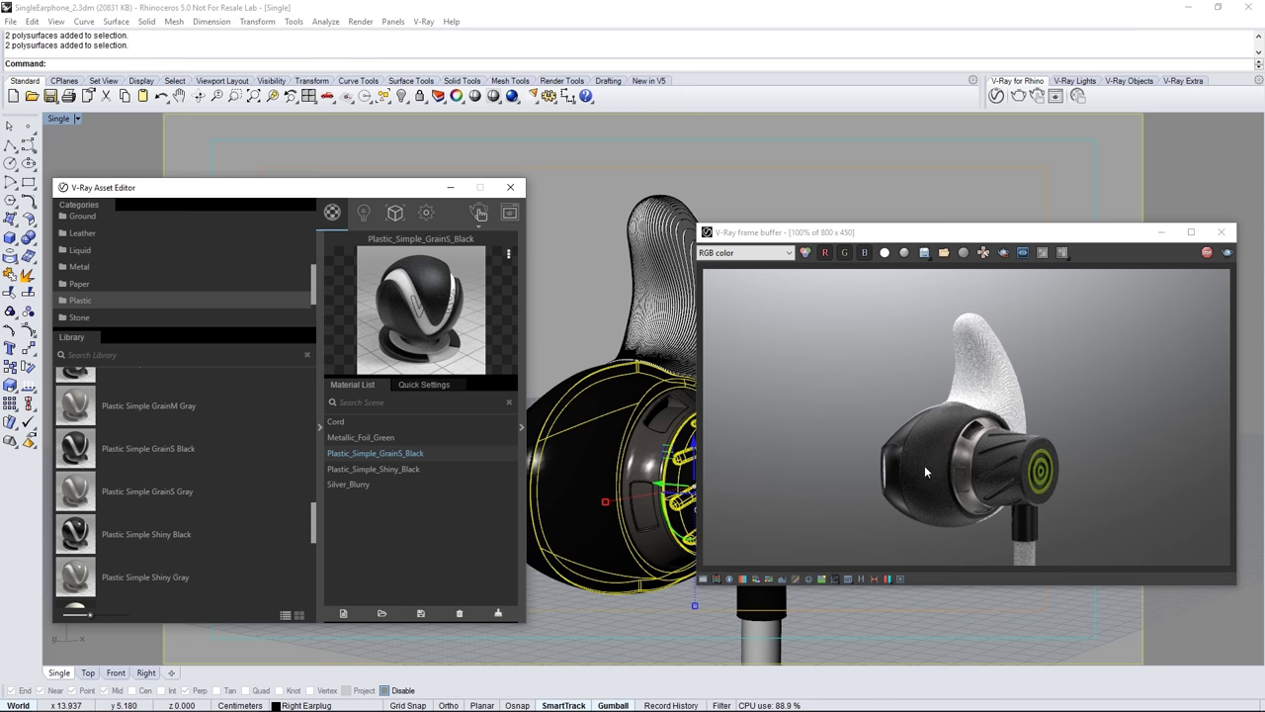
Set the GrainS Black material's bump Noise texture Frequency to 30
left_click(412, 384)
scroll(408, 529, "down", 2)
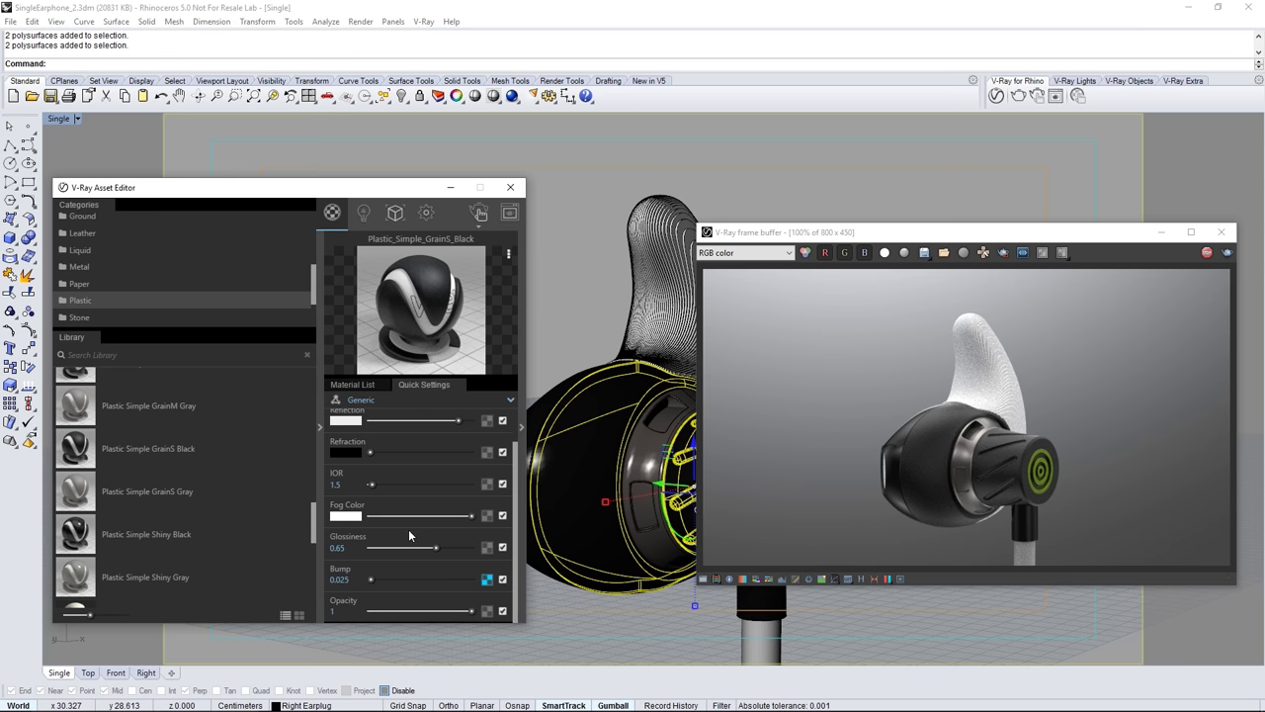
left_click(486, 580)
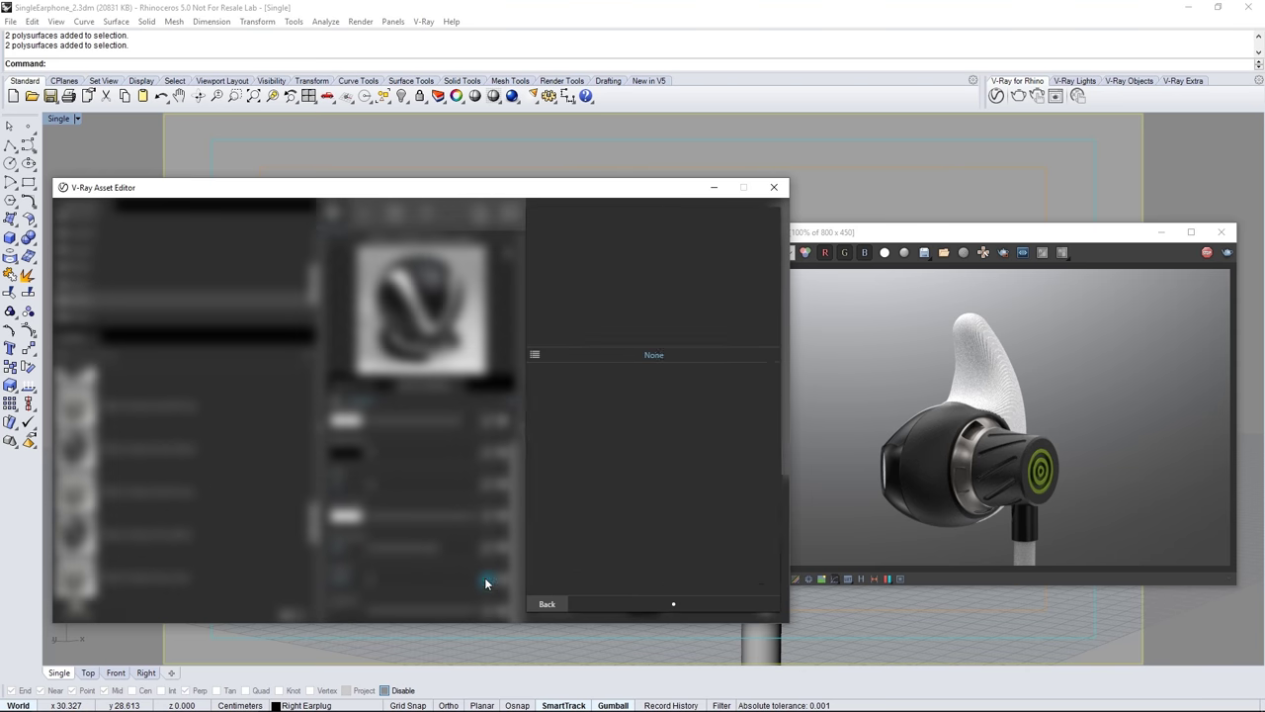
double_click(624, 548)
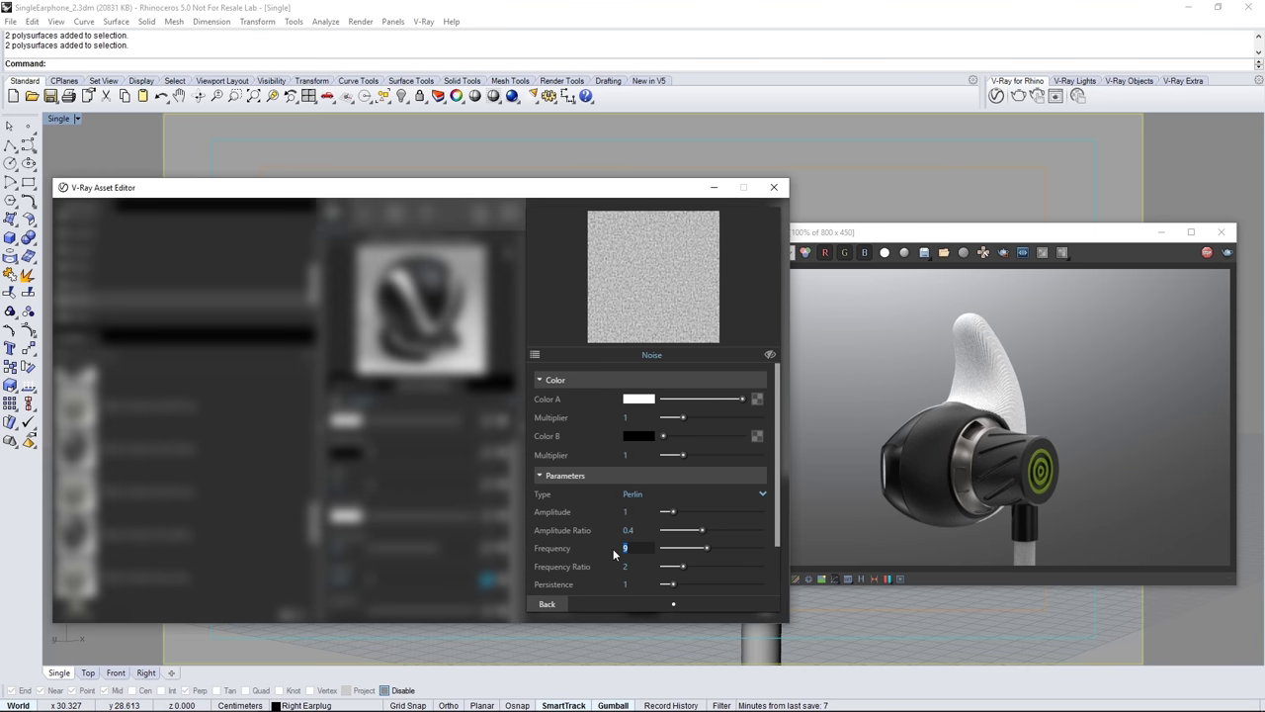
type("30")
key("Return")
left_click(557, 603)
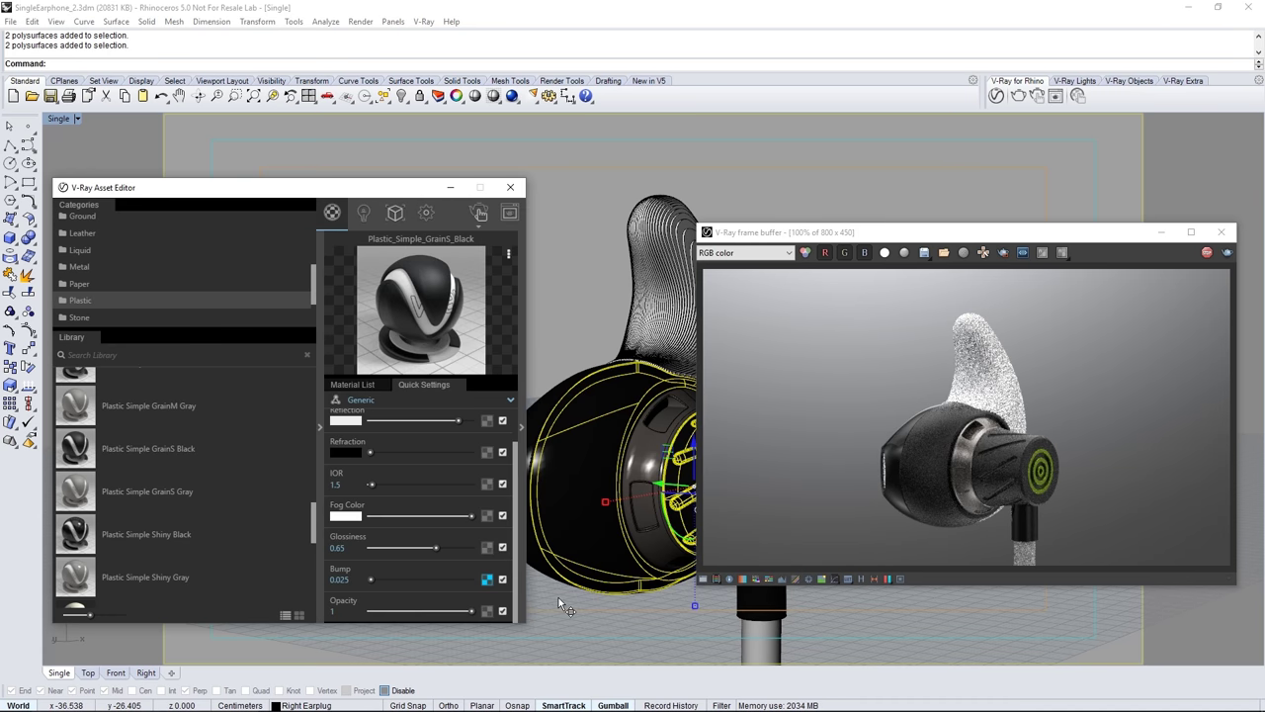
Add Plastic SSS 03 Green, apply it to the selected ear fin, and collapse the library
left_click(352, 384)
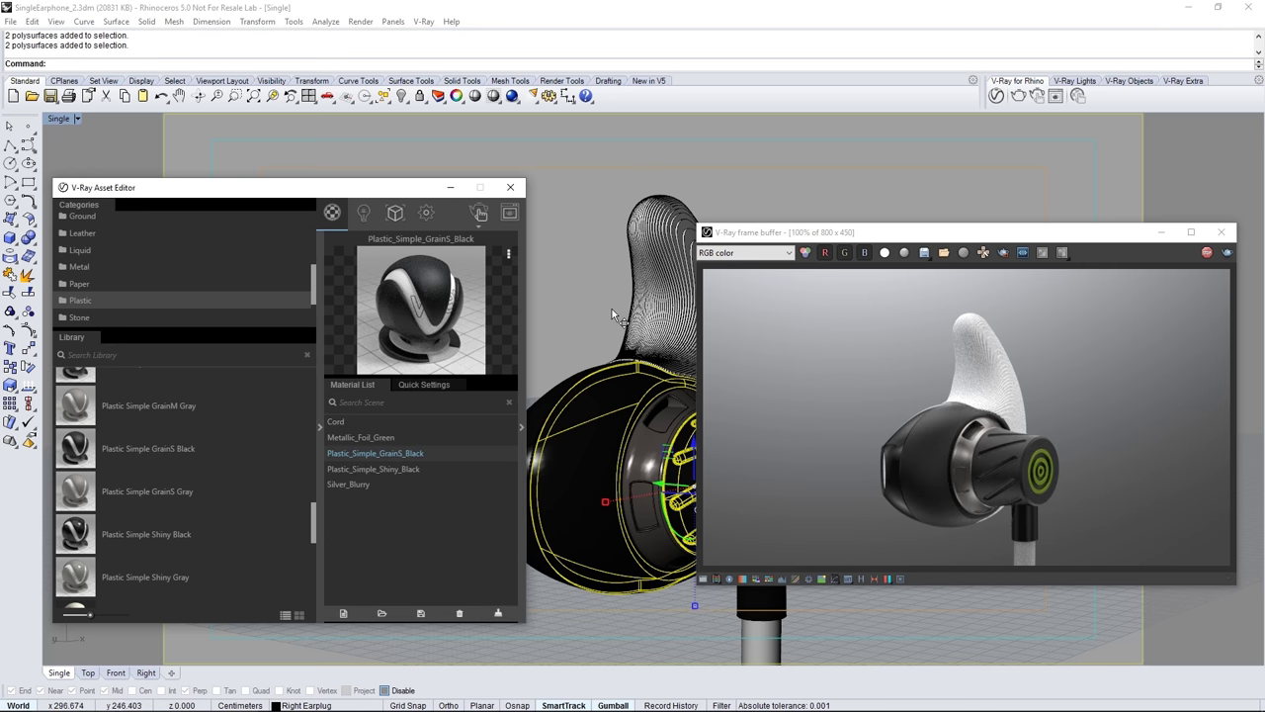
left_click(657, 262)
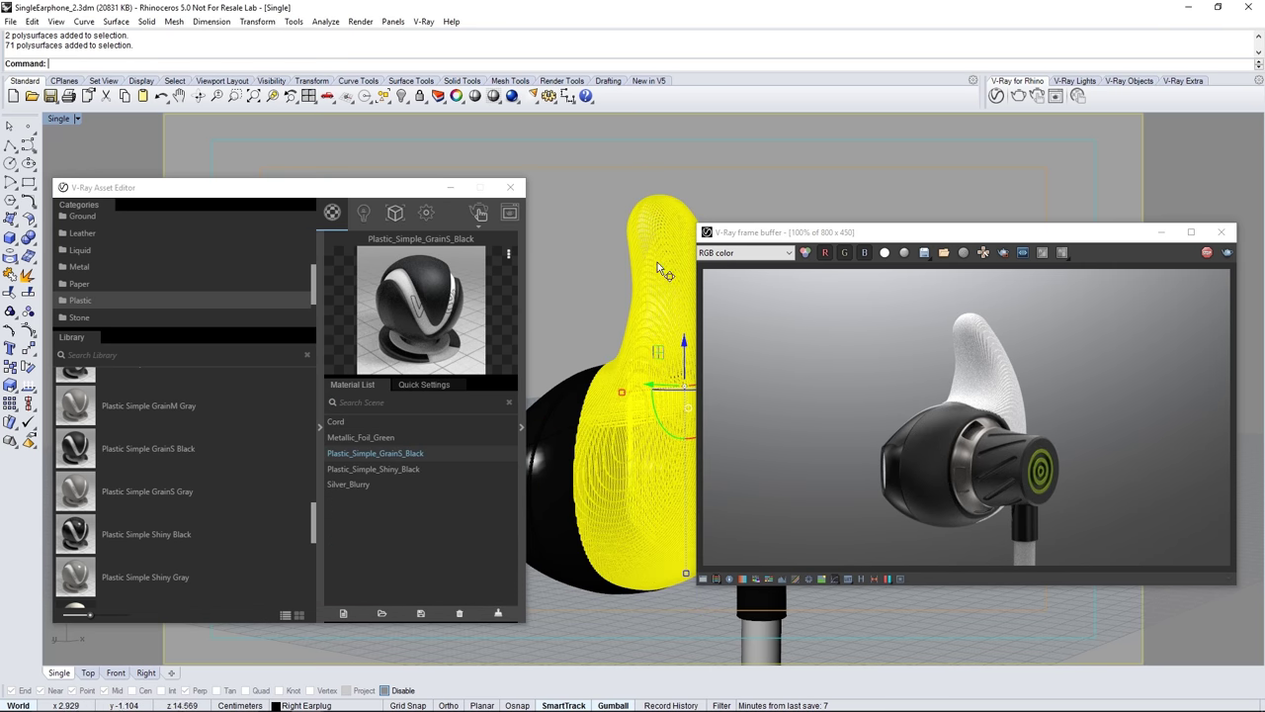
left_click(316, 516)
left_click_drag(314, 539, 310, 563)
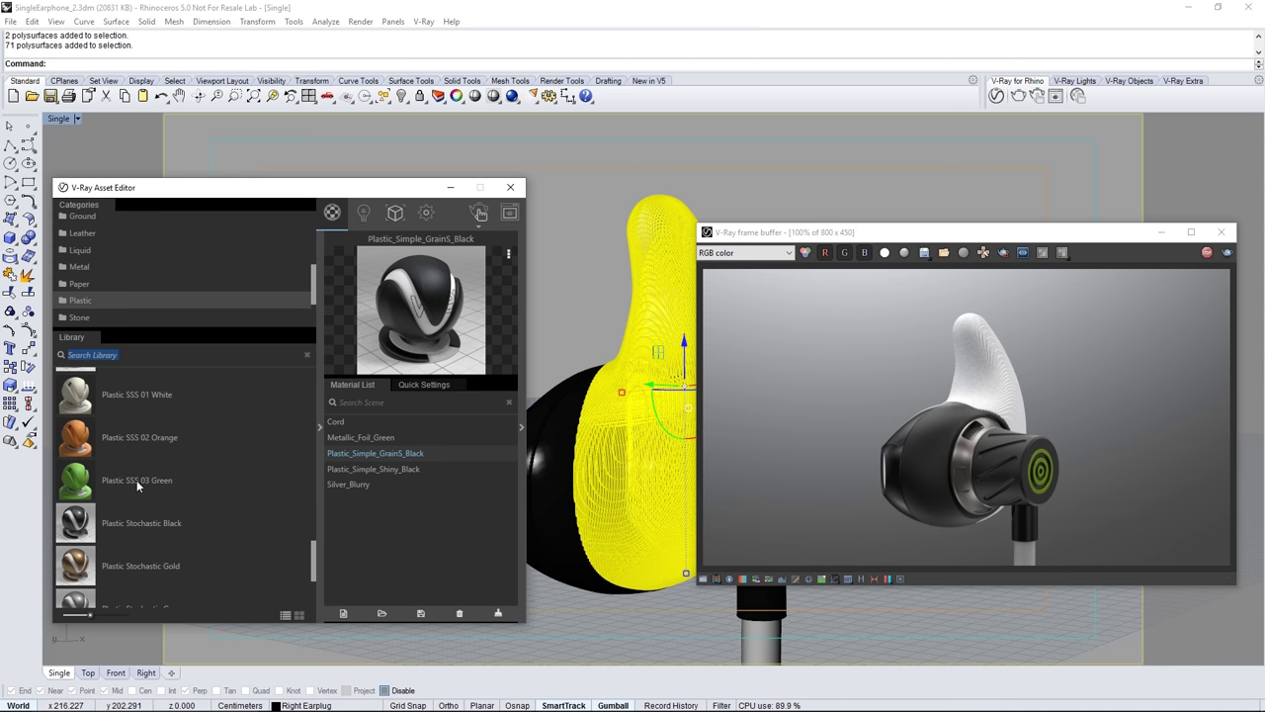
left_click_drag(136, 480, 437, 507)
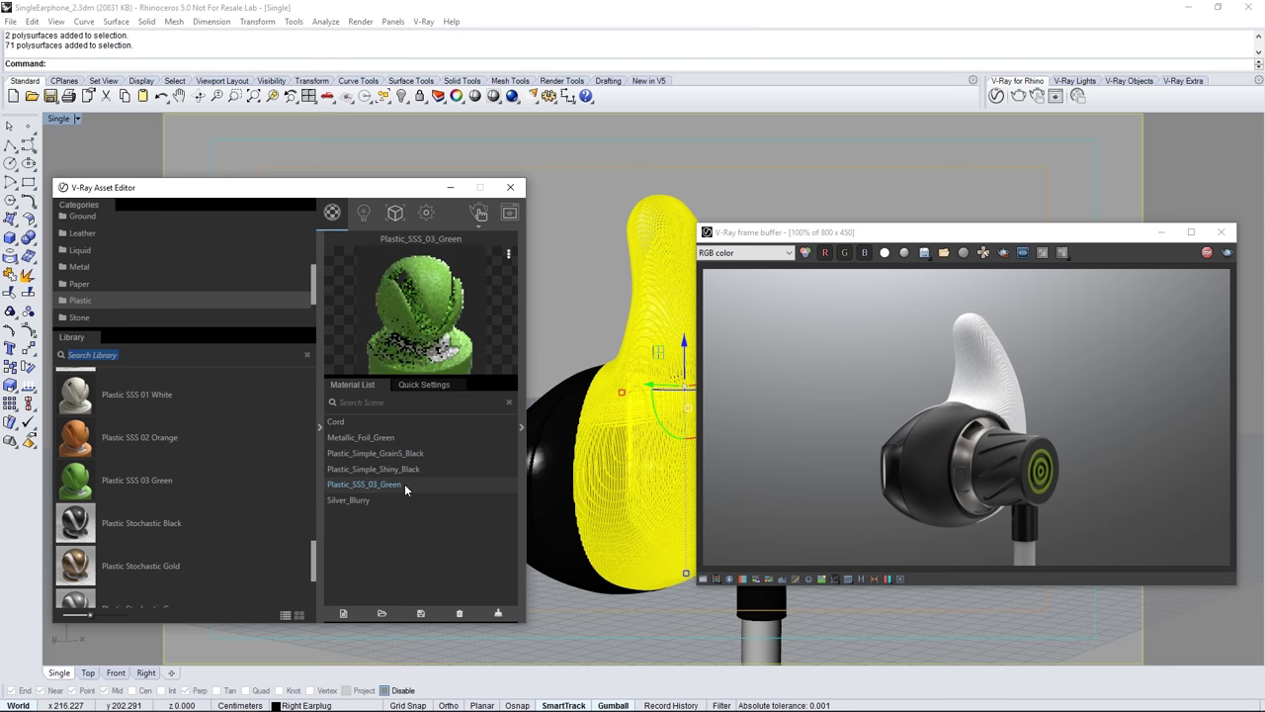
right_click(405, 485)
left_click(450, 379)
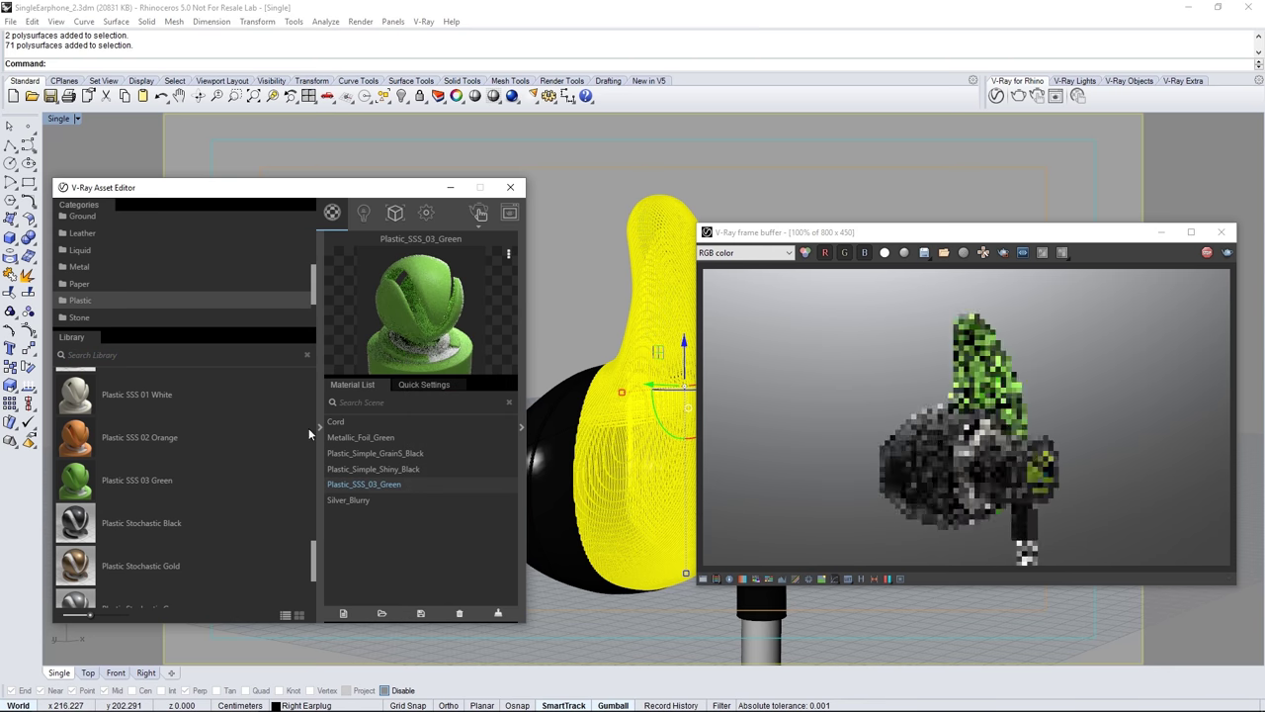
left_click(317, 426)
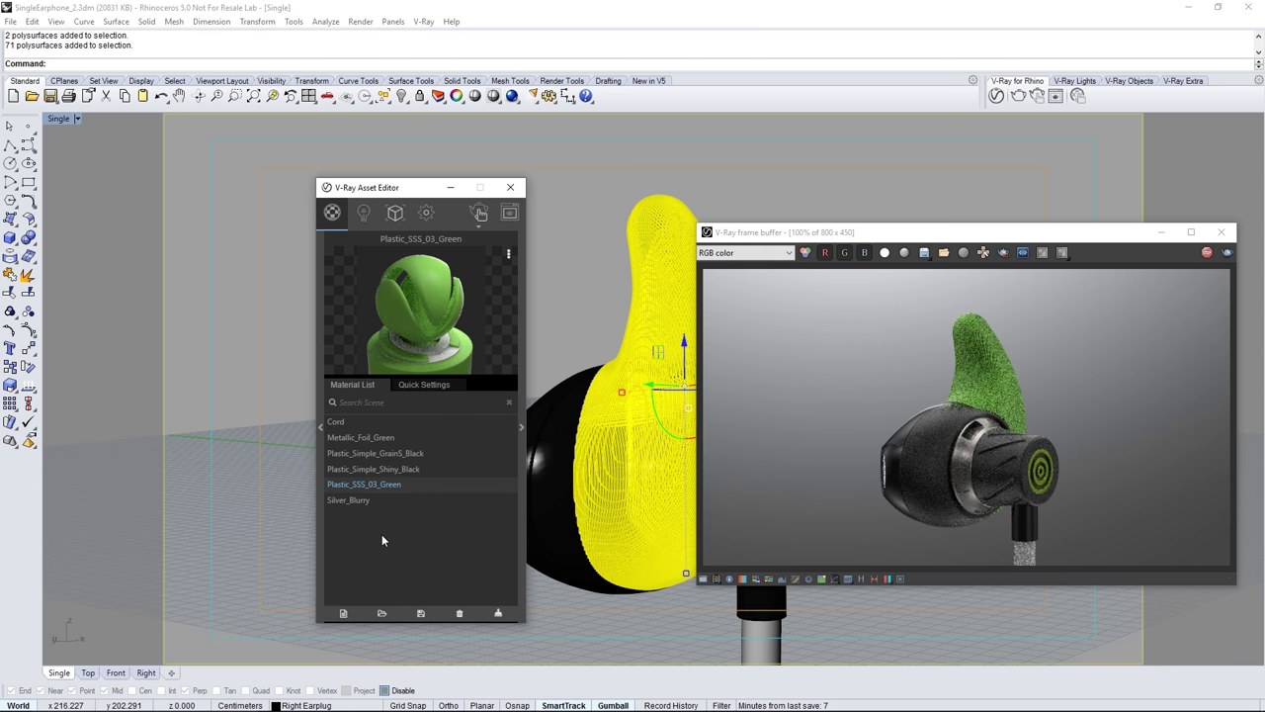
Place a V-Ray Dome Light in the viewport and load Fer_Desk_Sperical.hdr as its texture
left_click(363, 211)
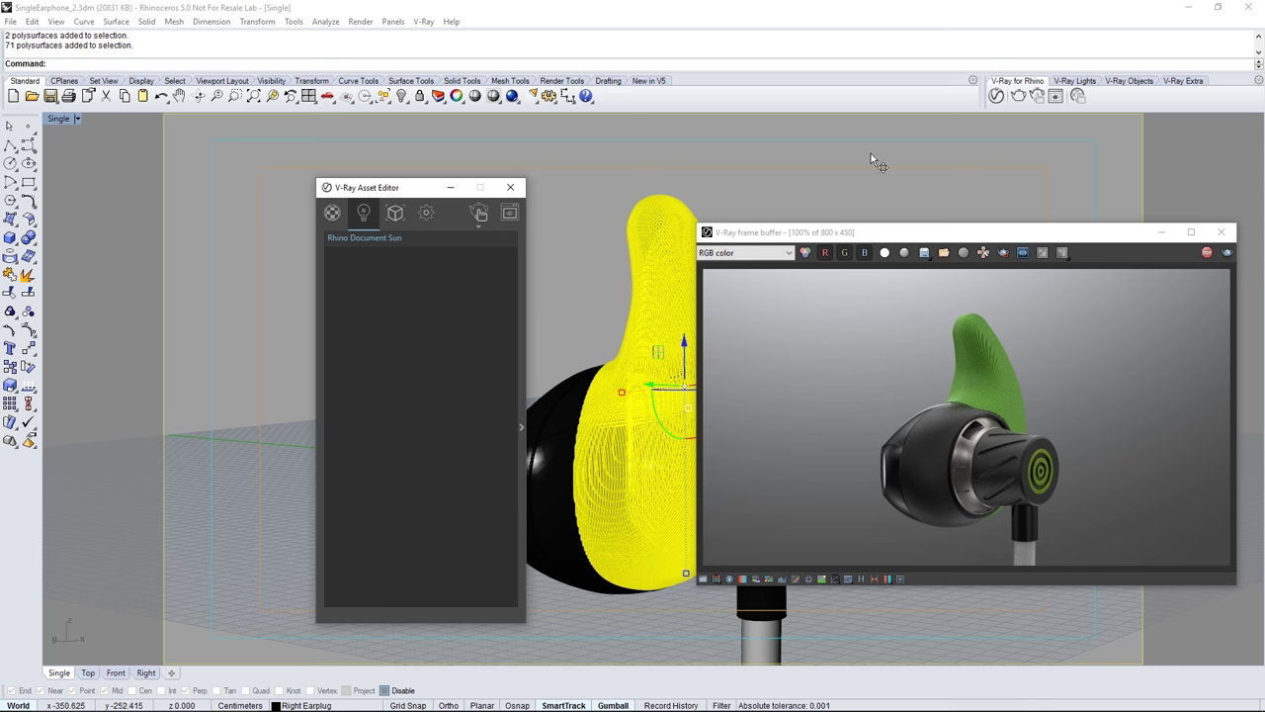
left_click(1088, 82)
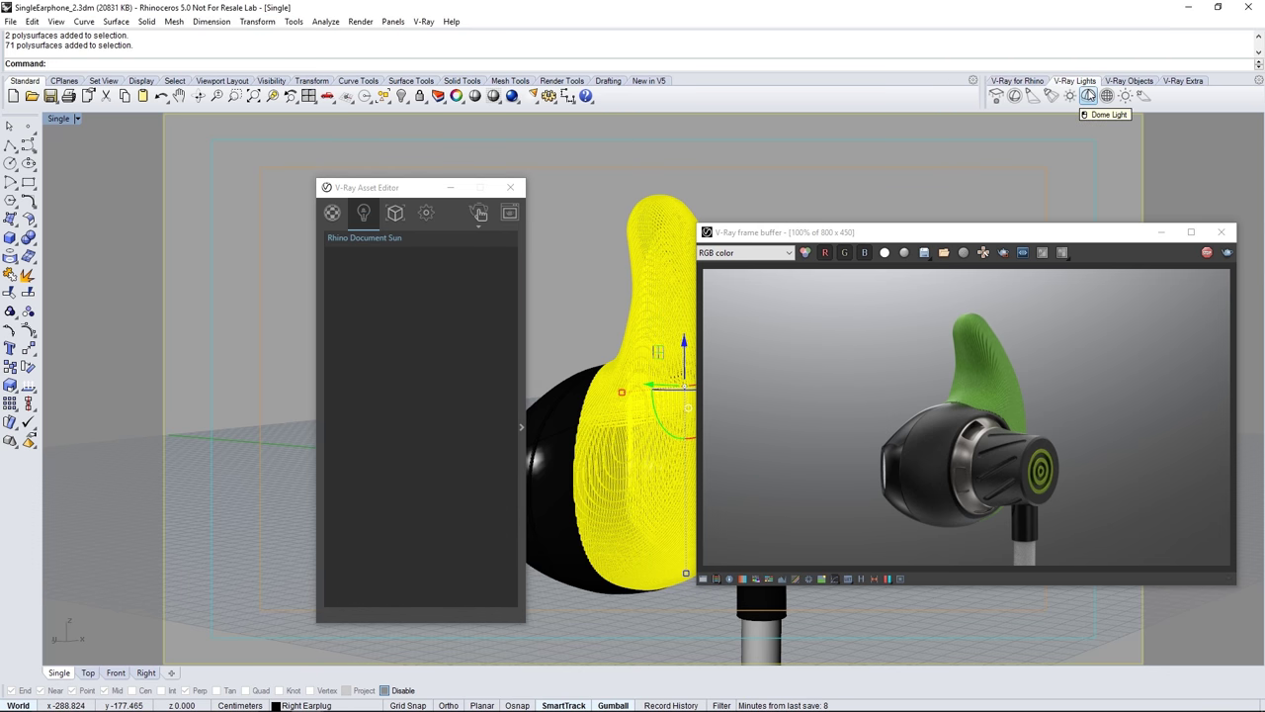
left_click(1088, 94)
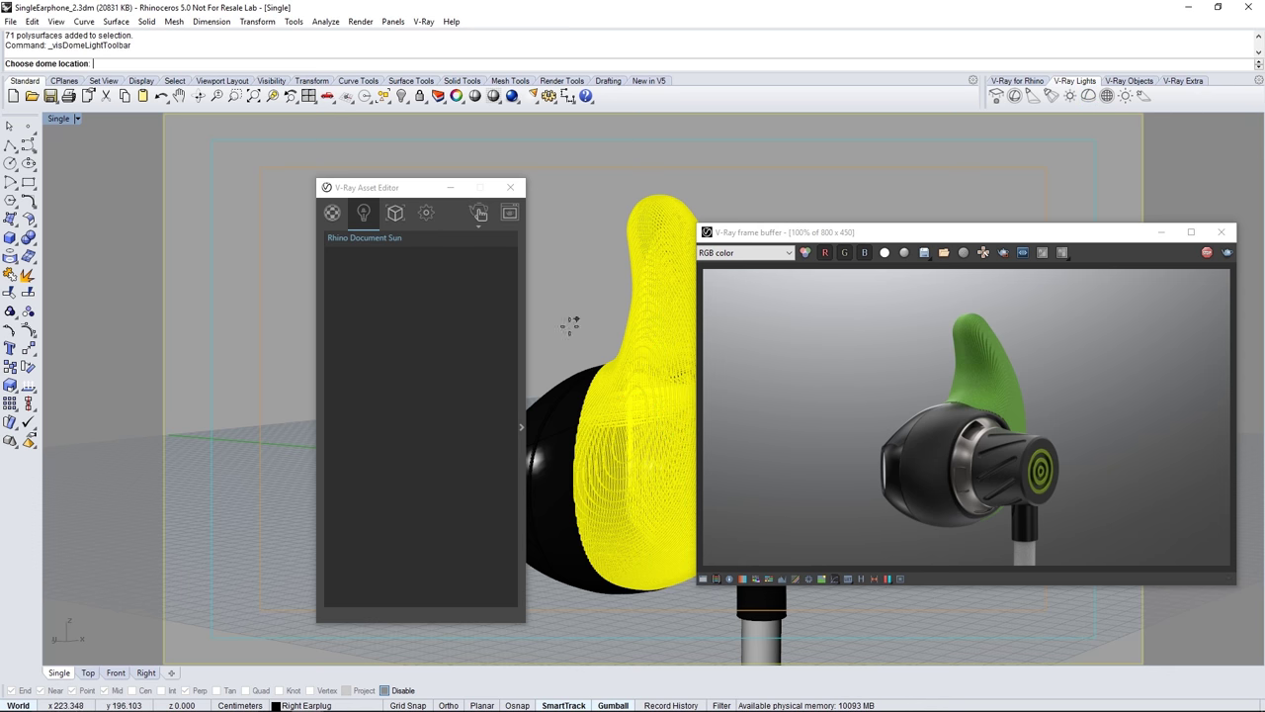
left_click(270, 518)
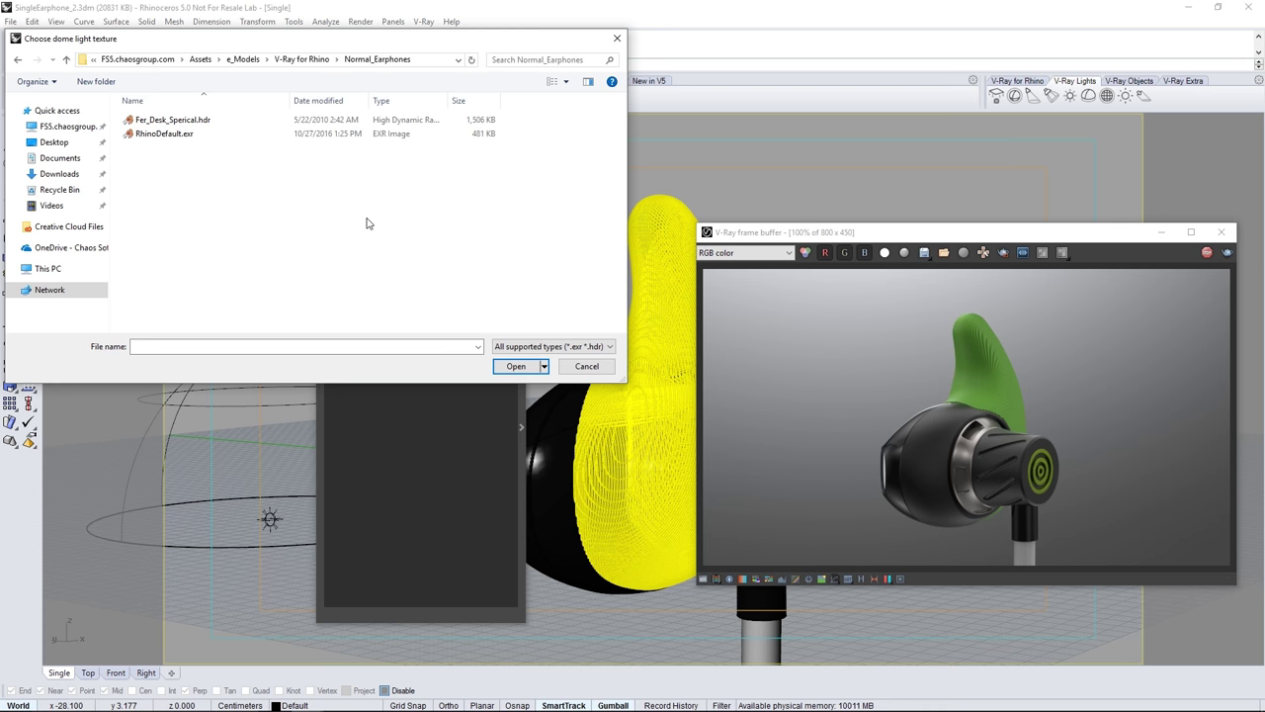
left_click(227, 121)
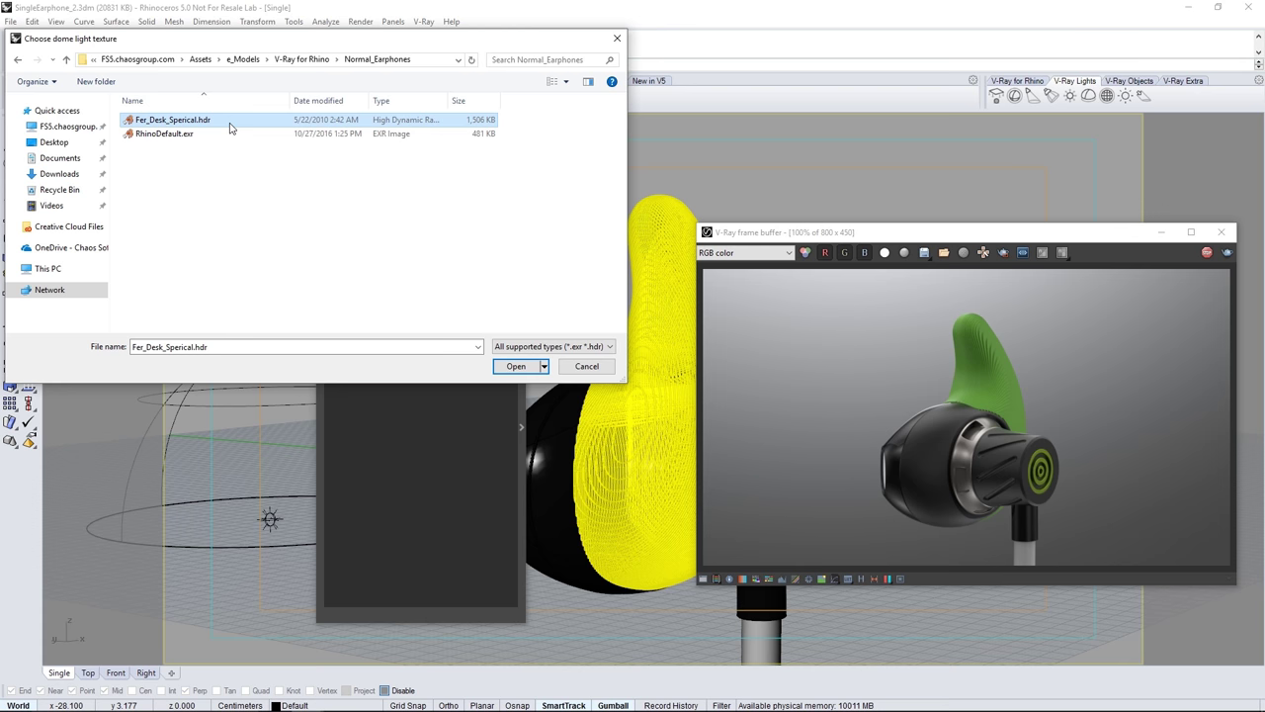
double_click(230, 123)
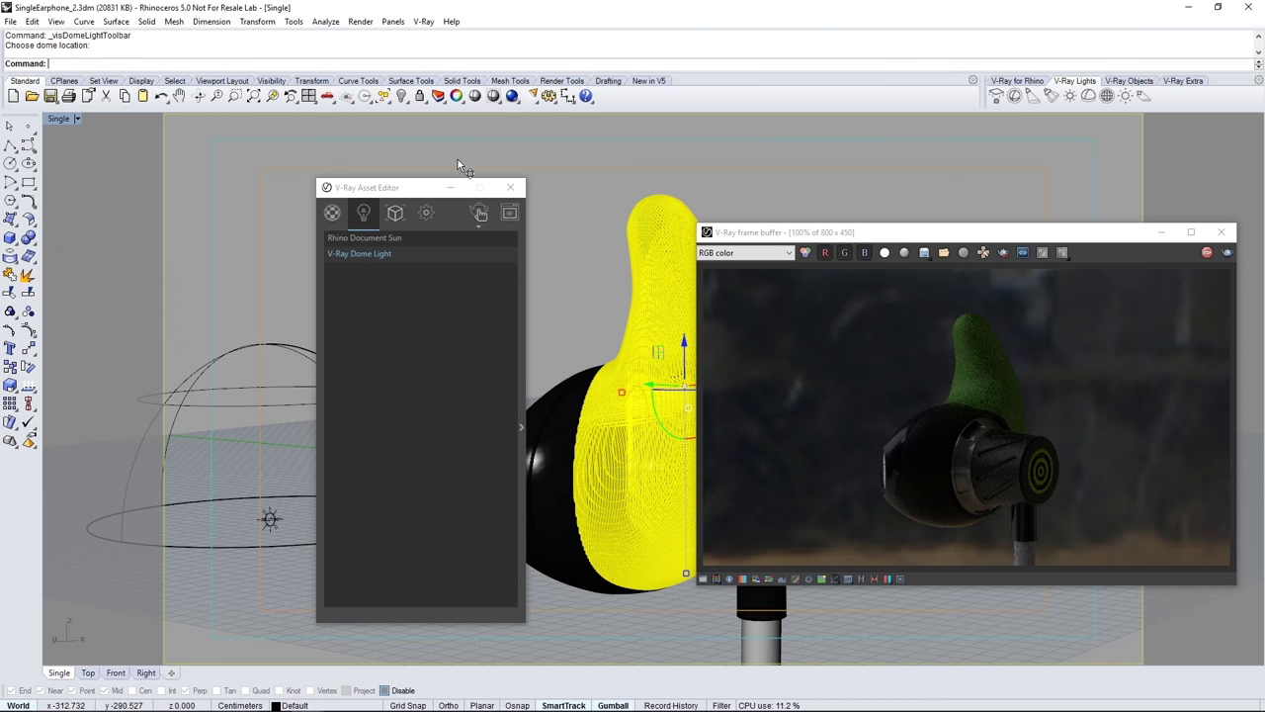
Set the V-Ray Dome Light's intensity to 2 and enable Invisible in its options
left_click(571, 300)
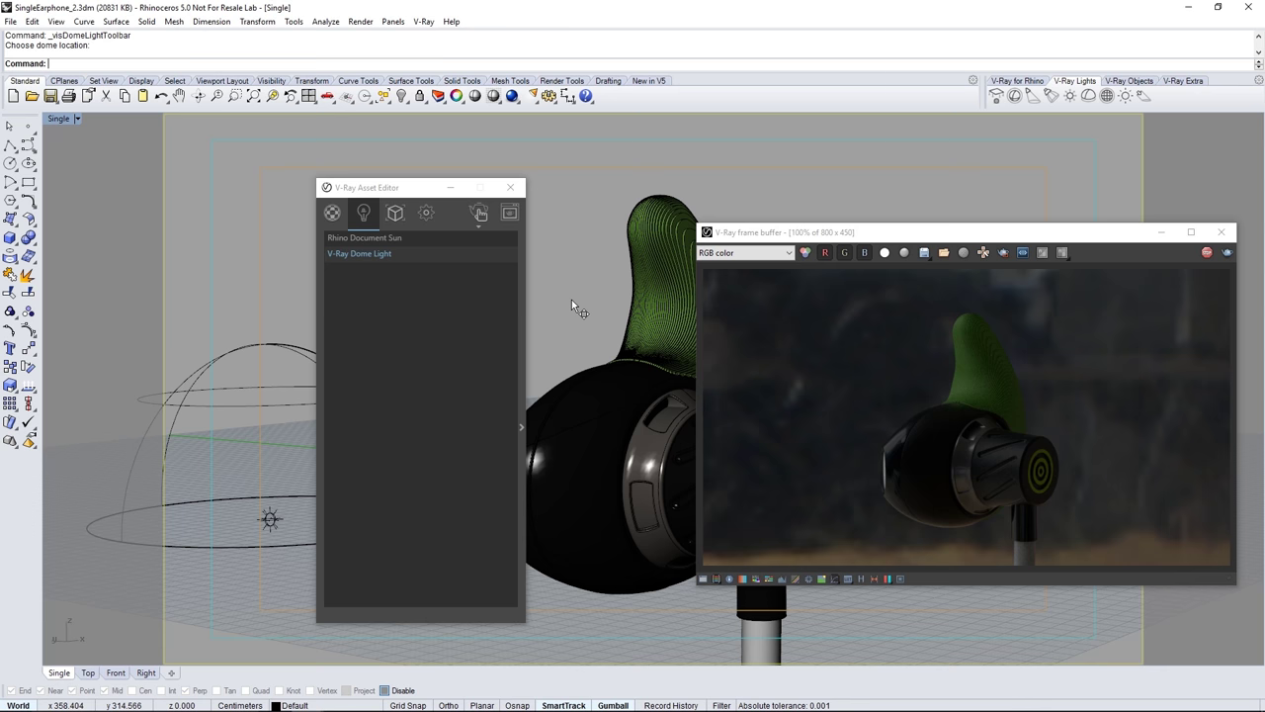
left_click_drag(425, 191, 285, 198)
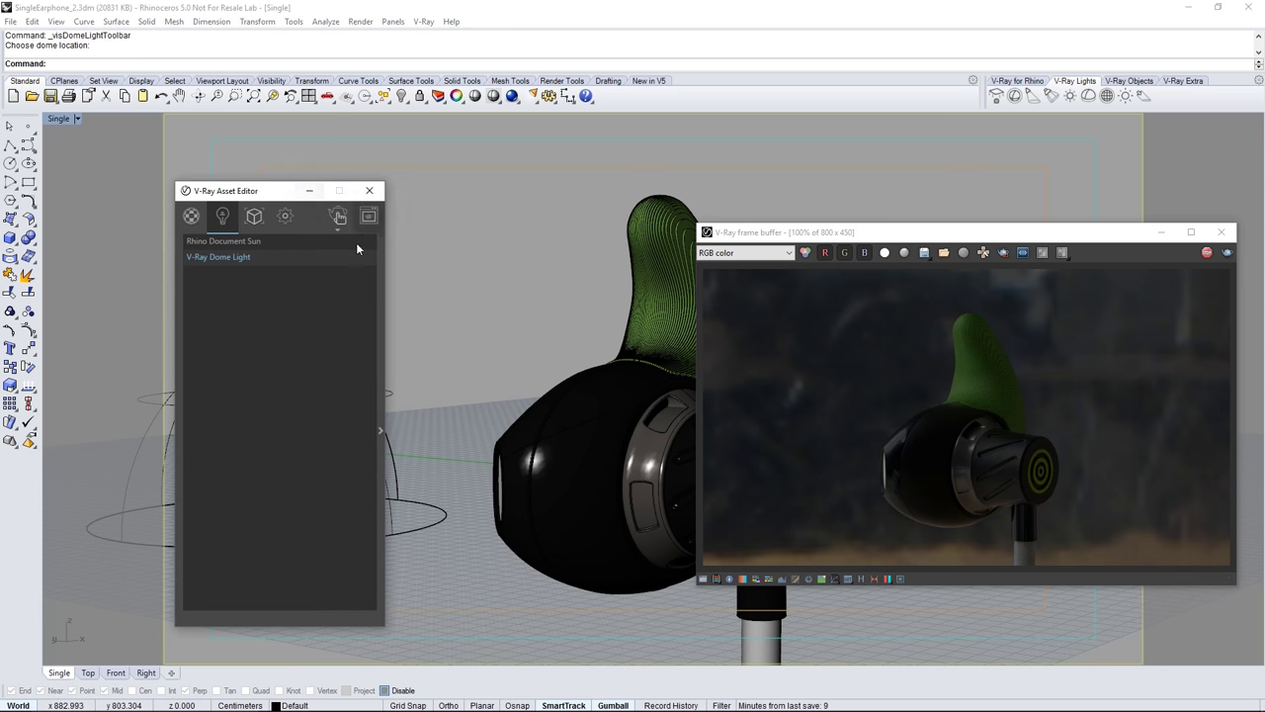
left_click(382, 401)
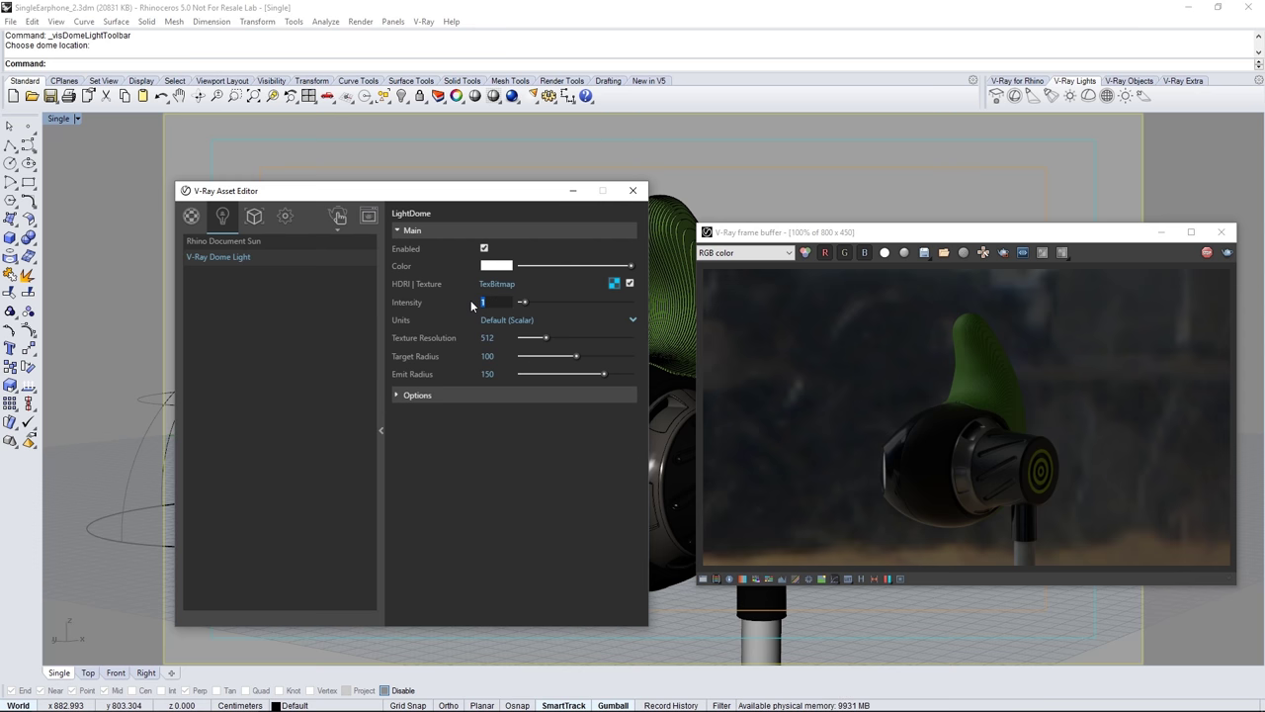
type("2")
key("Return")
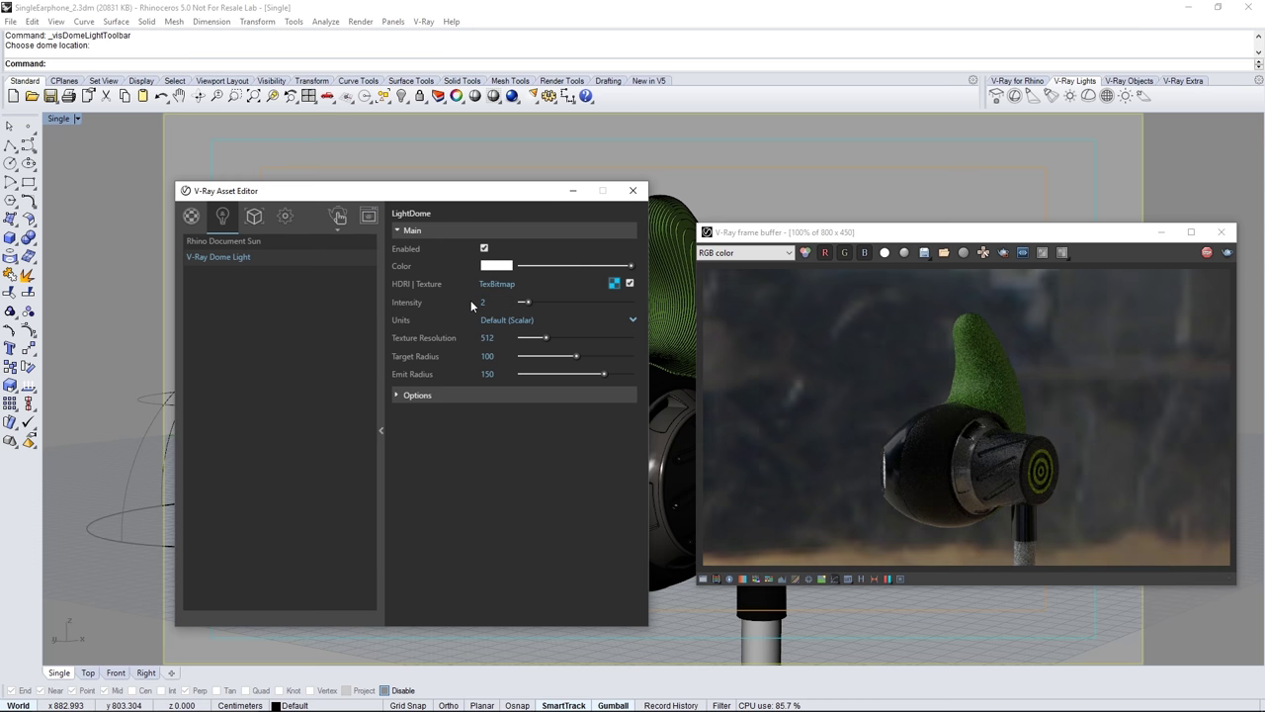
left_click(432, 395)
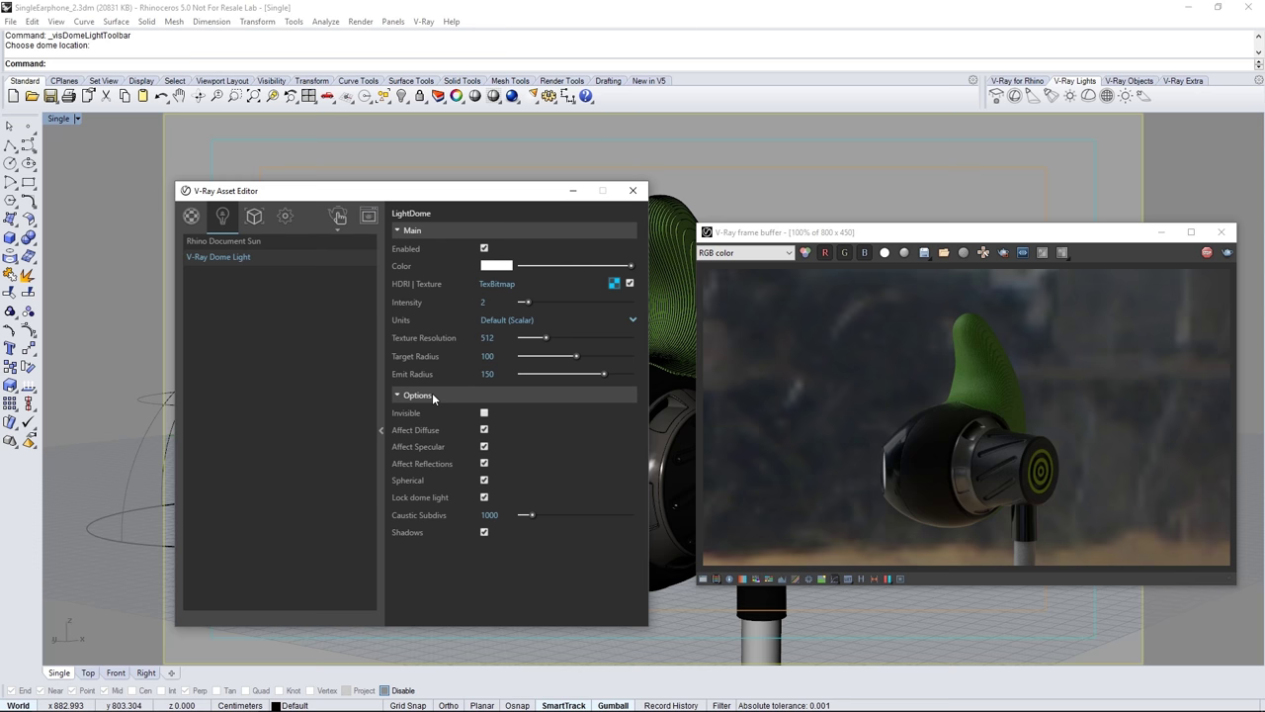
left_click(483, 414)
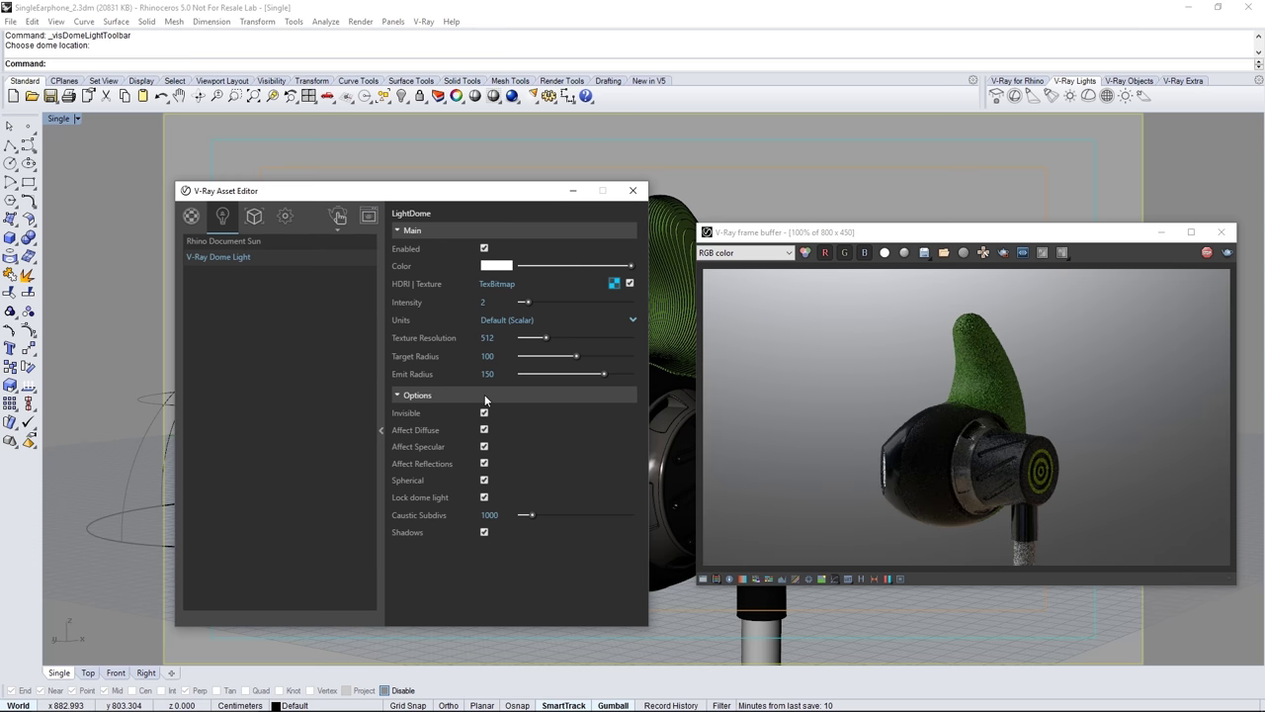
left_click(484, 395)
left_click(381, 427)
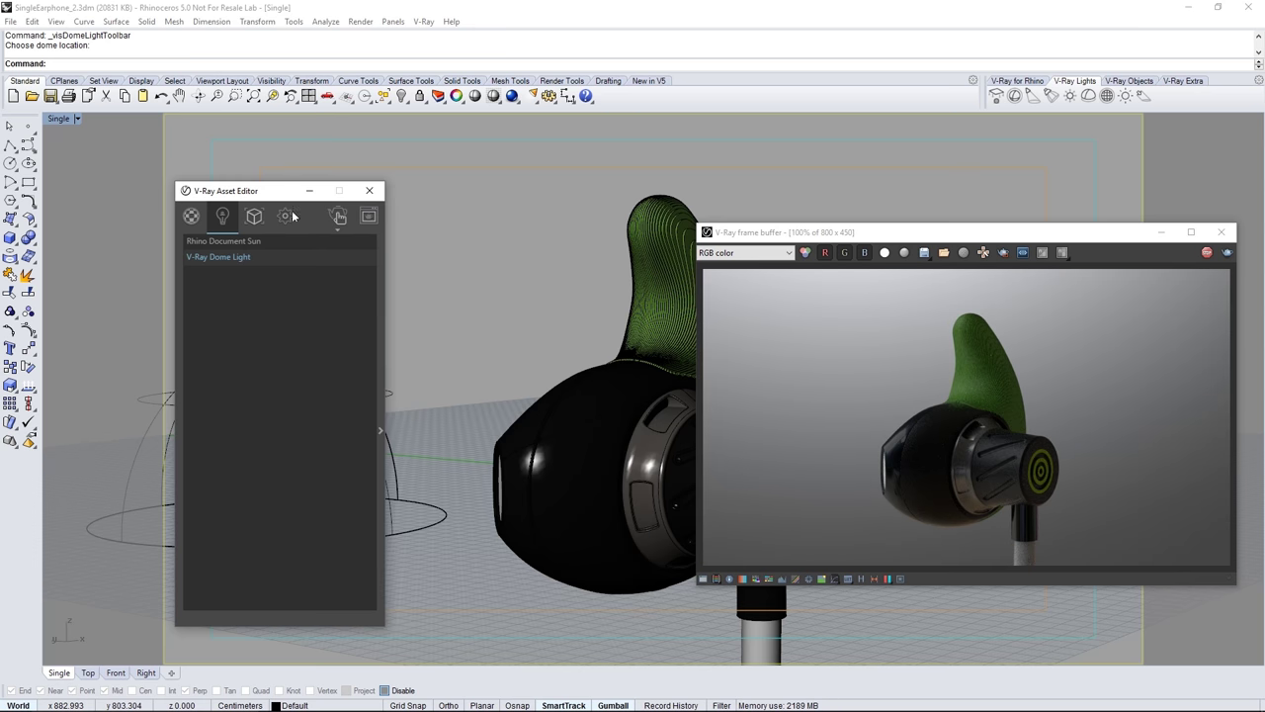
left_click_drag(281, 197, 489, 204)
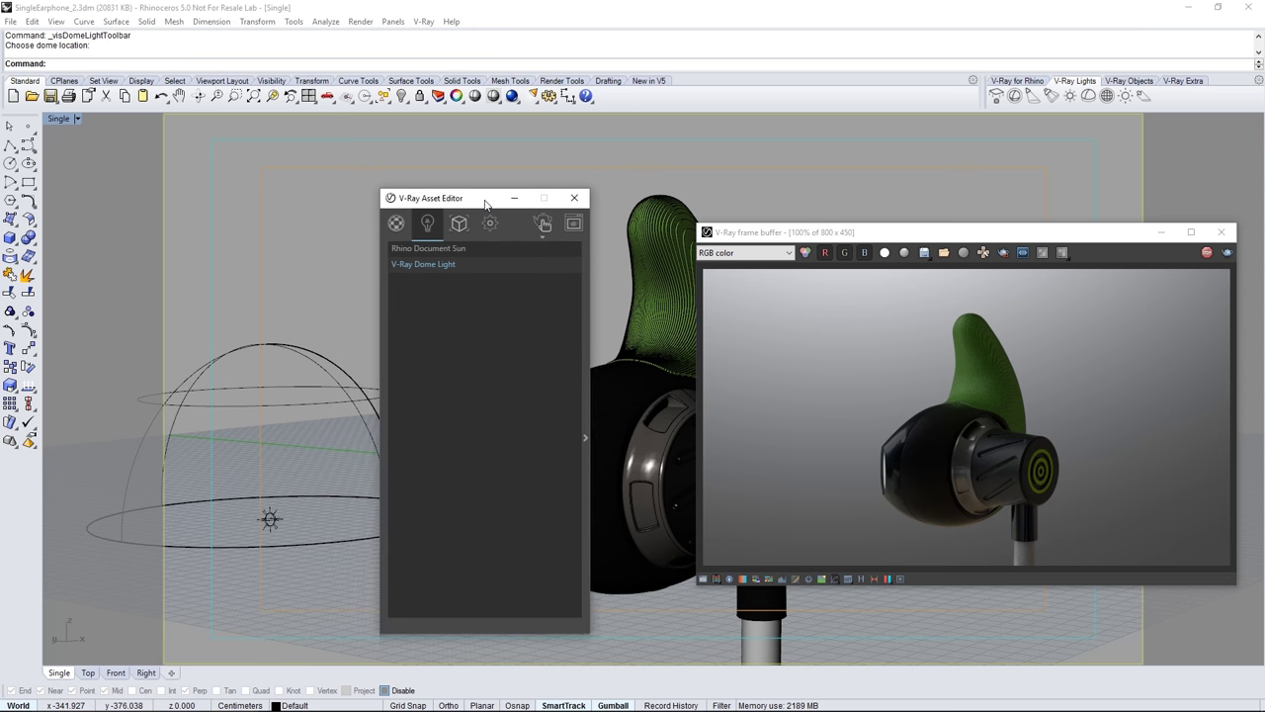
Rotate the dome light about 90° with the gumball in Top view
left_click(270, 346)
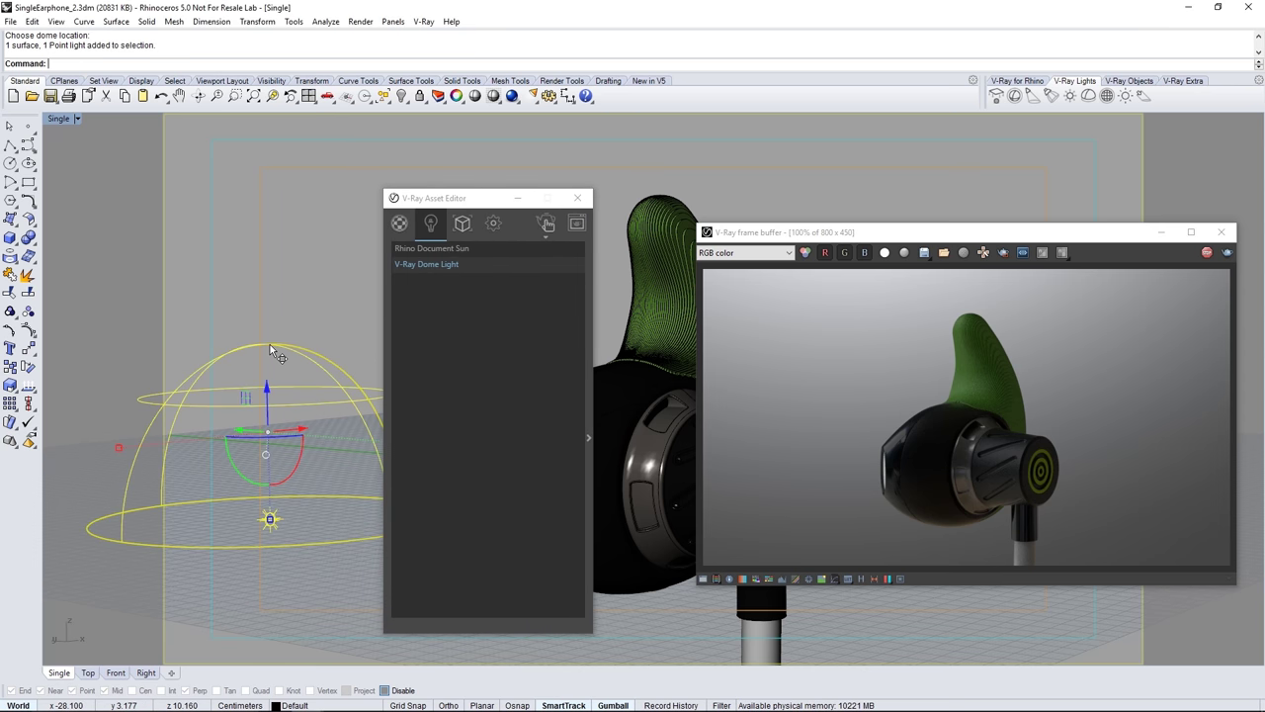
double_click(57, 117)
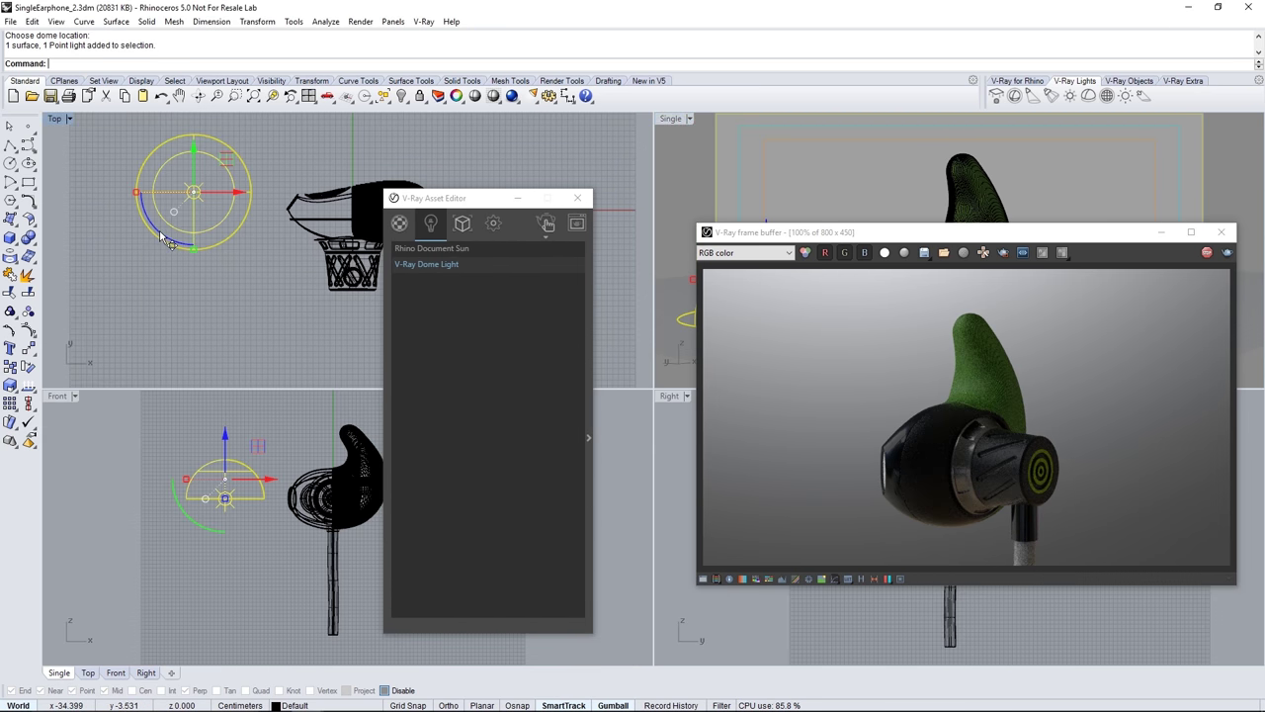
left_click_drag(158, 242, 225, 290)
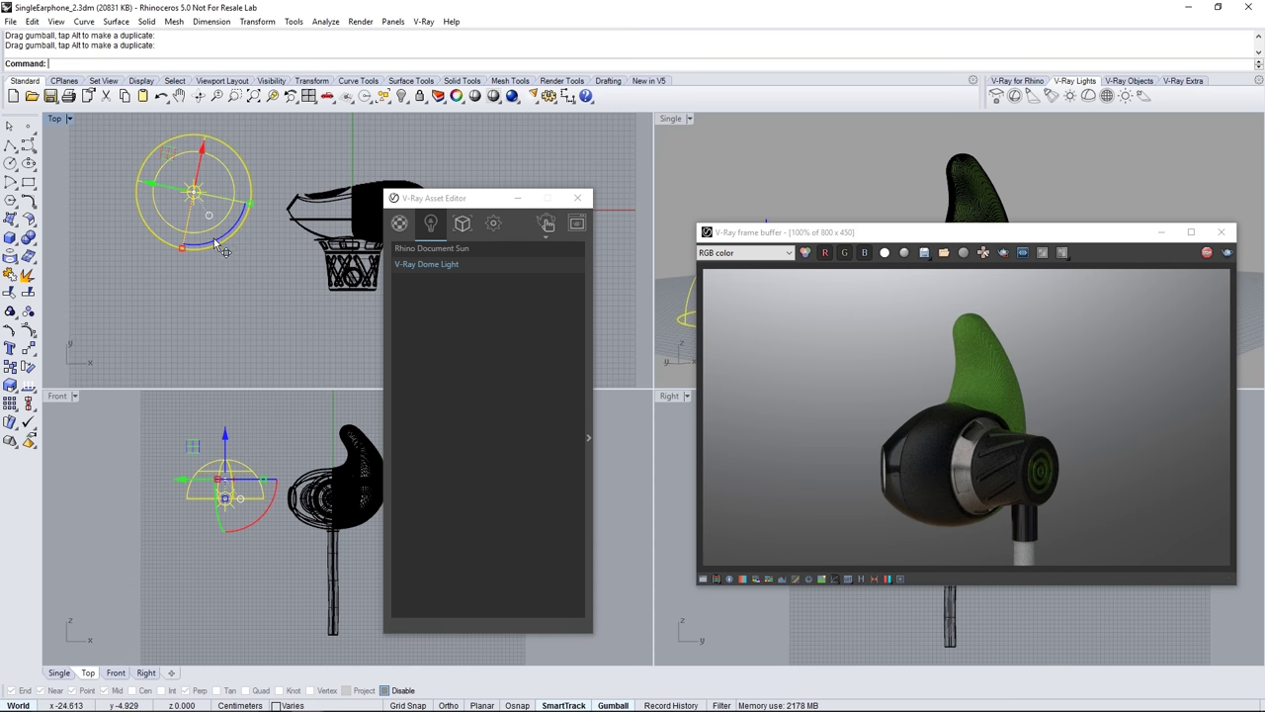
left_click_drag(214, 238, 218, 241)
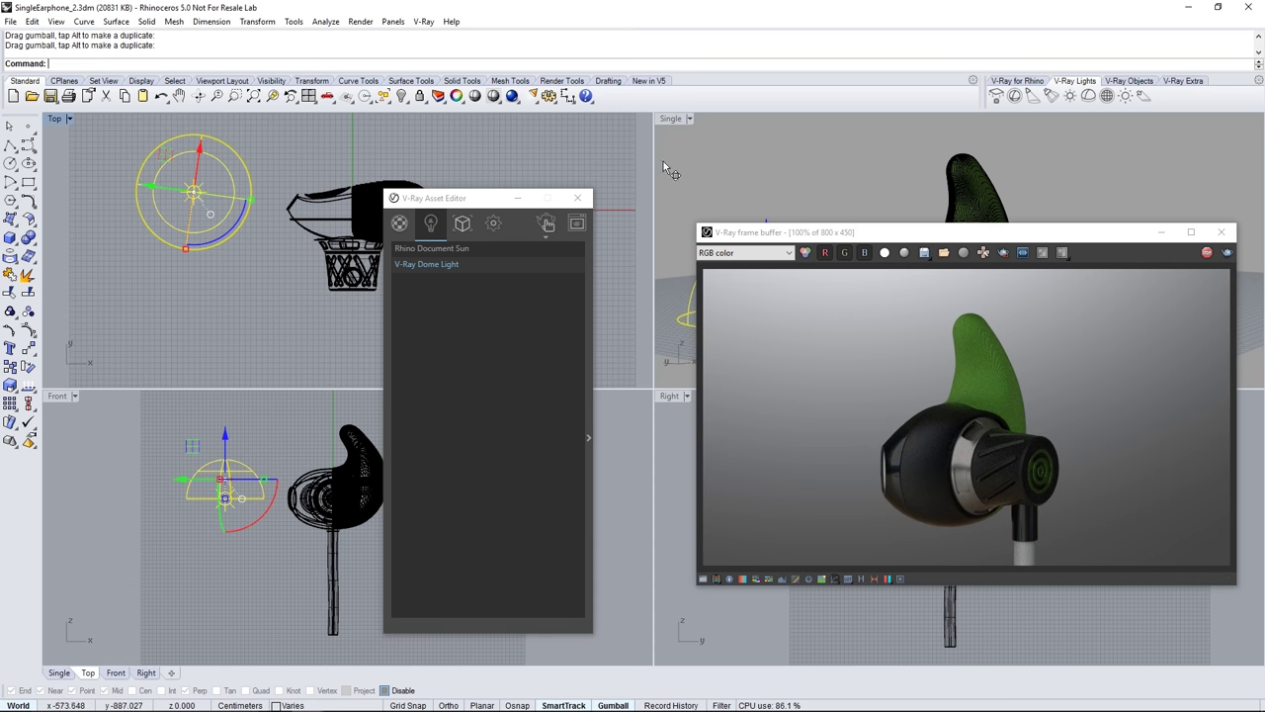
double_click(670, 119)
left_click_drag(498, 205, 281, 204)
Set the camera Exposure Value to 8 in the render settings
left_click(275, 224)
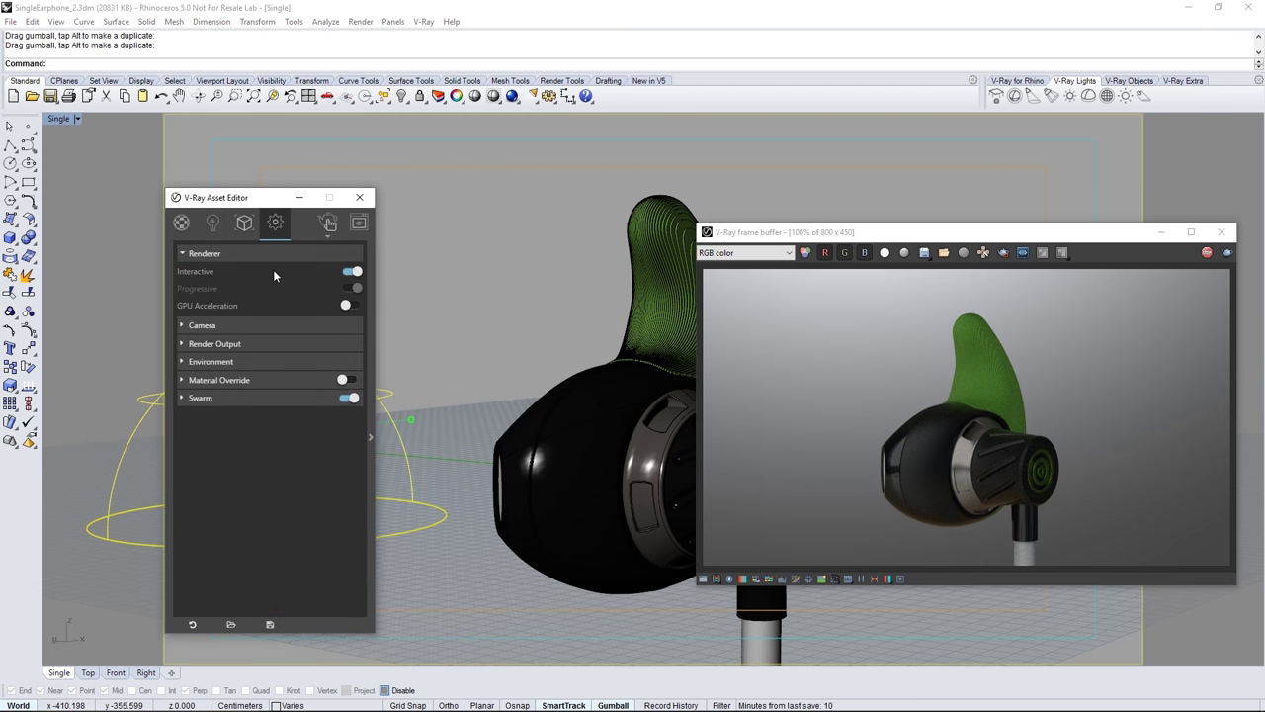
left_click(281, 325)
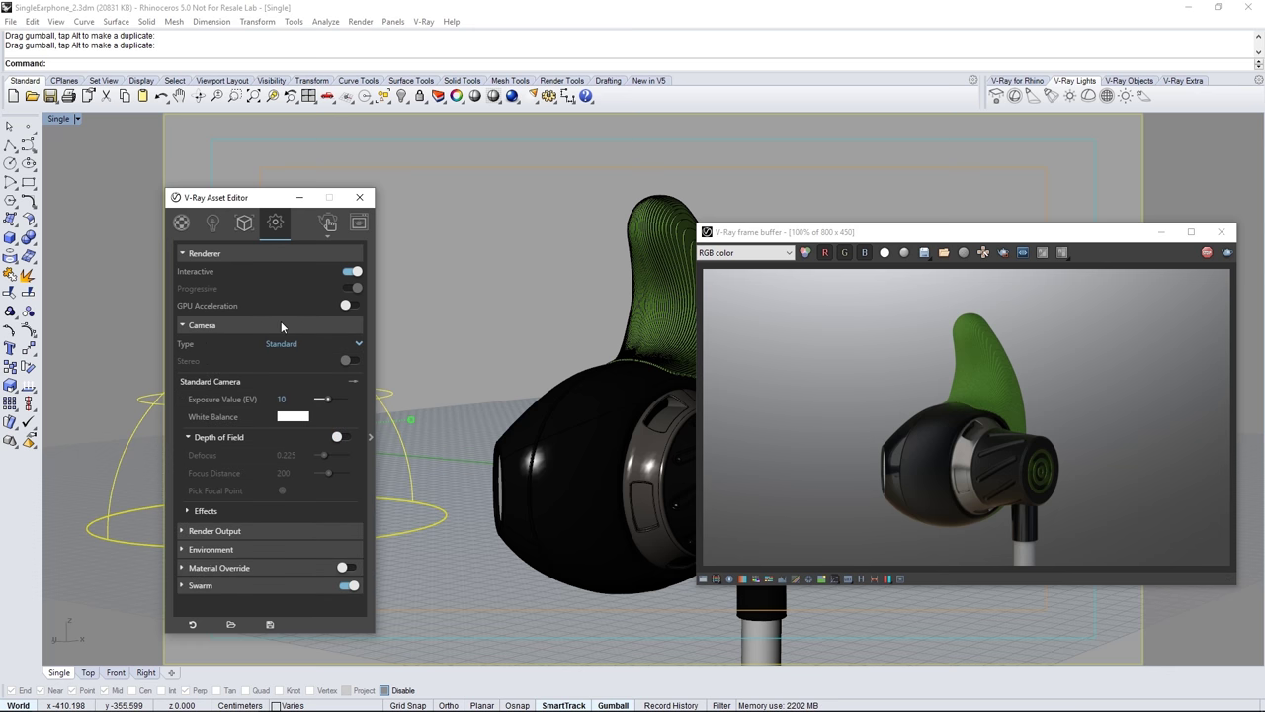
double_click(296, 399)
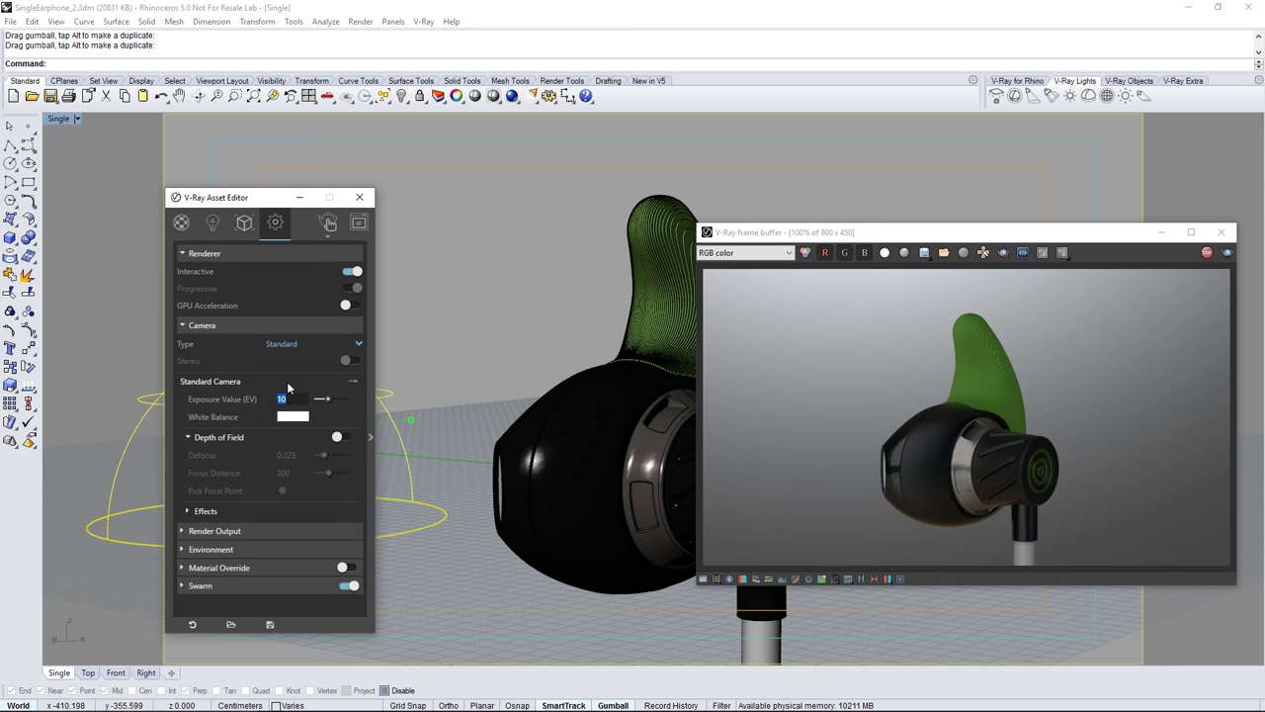
type("8")
key("Return")
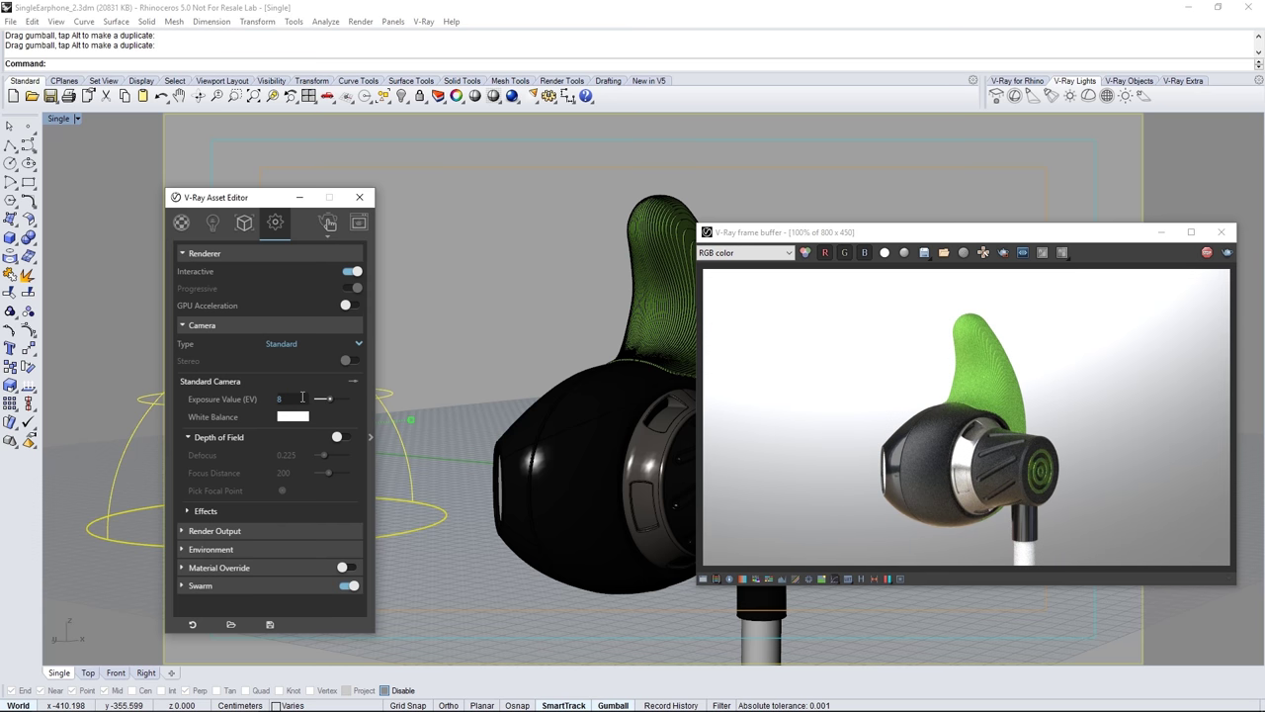
Enable depth of field focused on the earphone at 118.807 with defocus 0.35
left_click(337, 436)
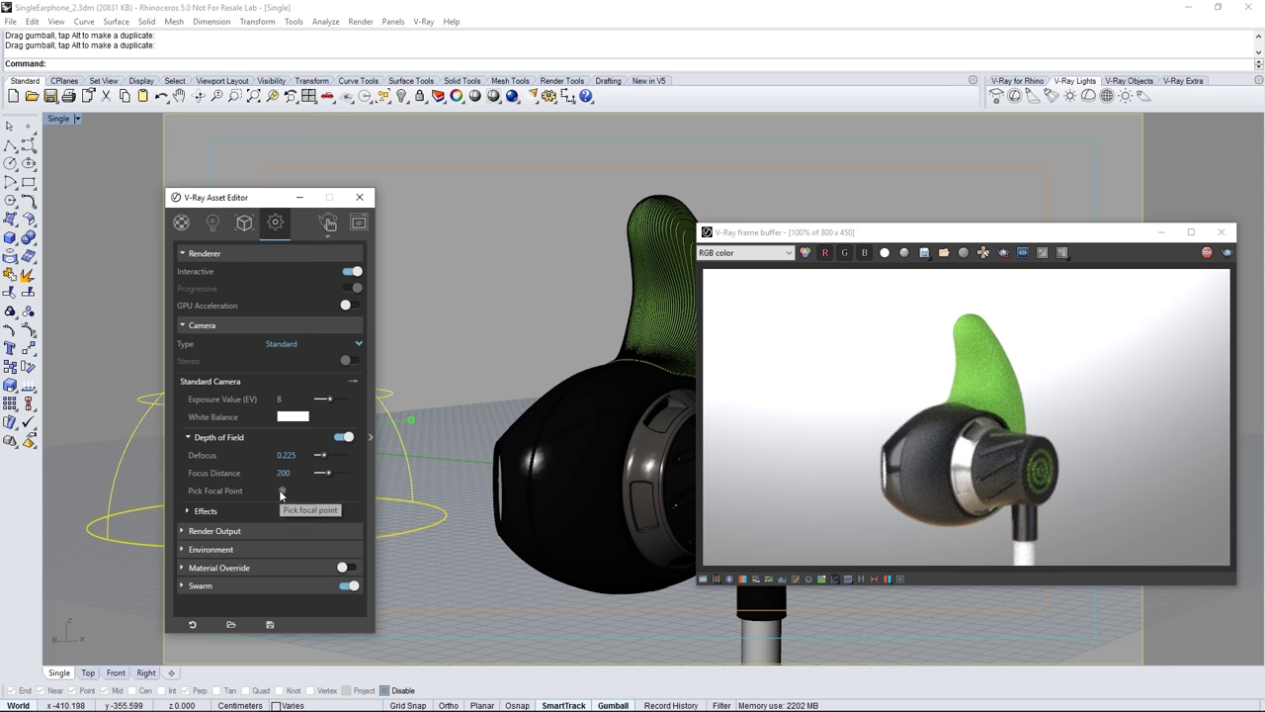
left_click(282, 492)
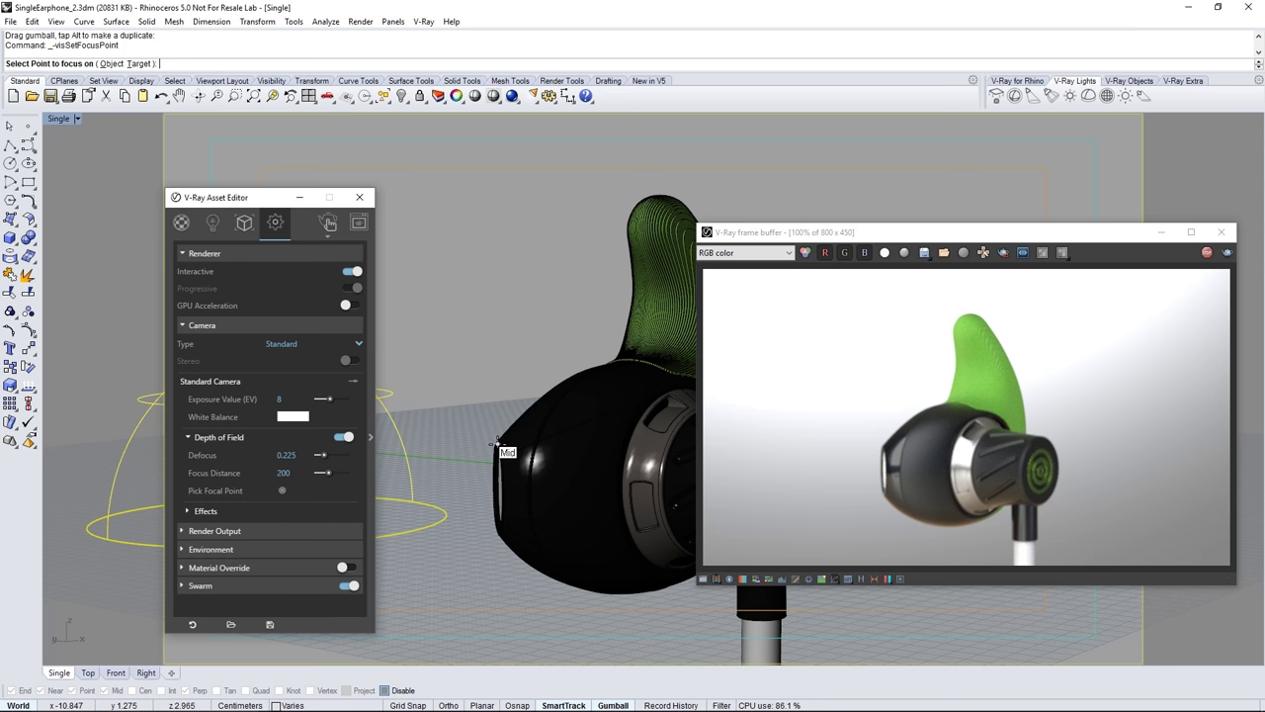
left_click(498, 442)
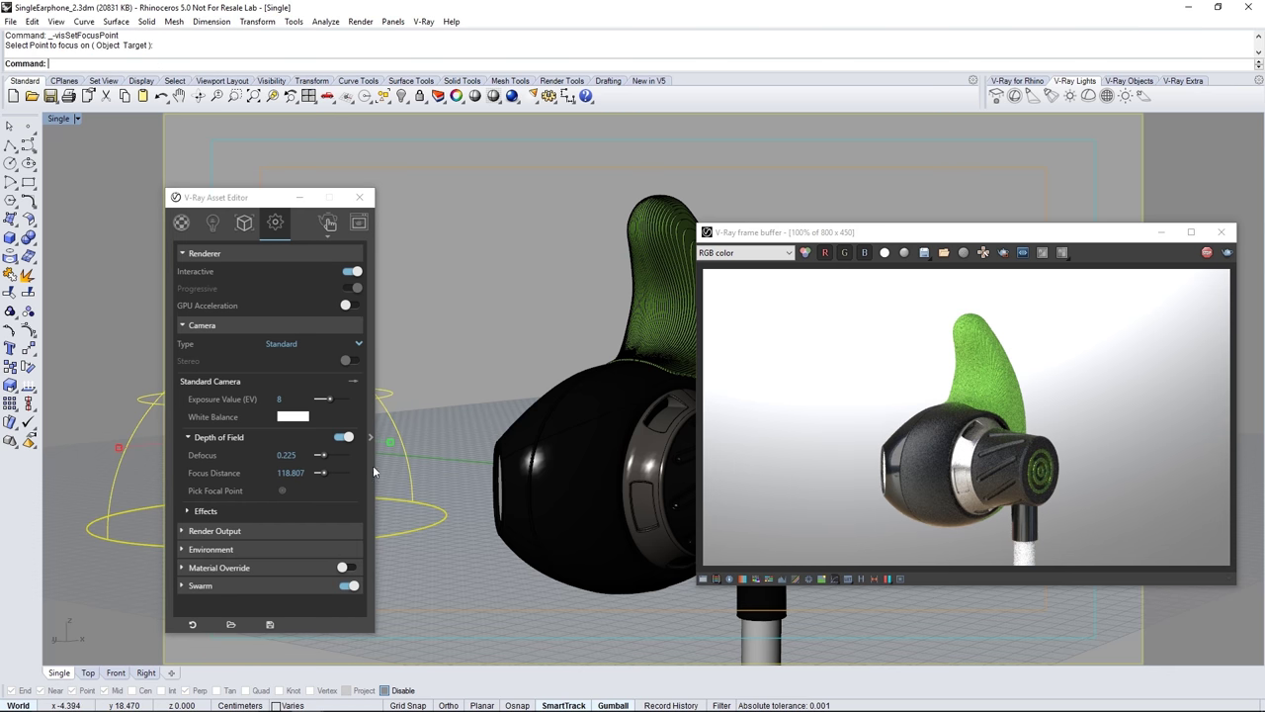
left_click(282, 472)
type("1")
key("Return")
left_click_drag(297, 455, 284, 457)
type("35")
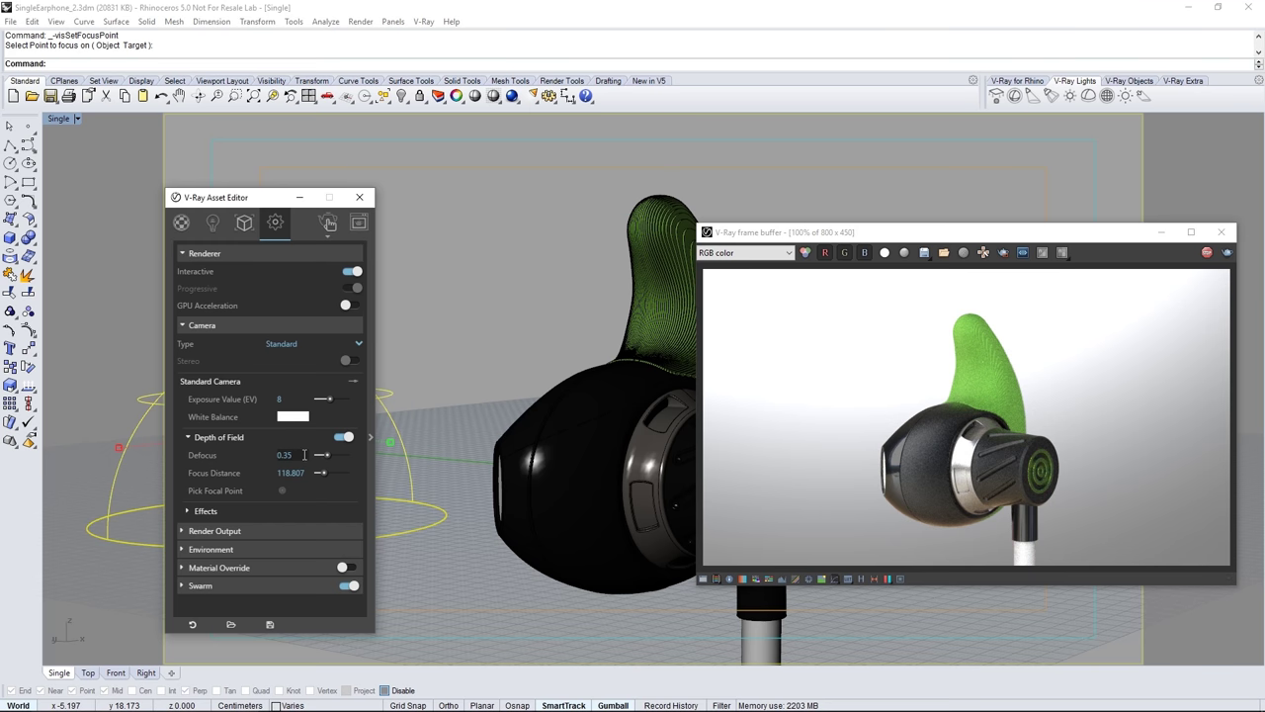
left_click(302, 327)
Set the render output to 1:1 Square aspect ratio with image width 640
left_click(302, 344)
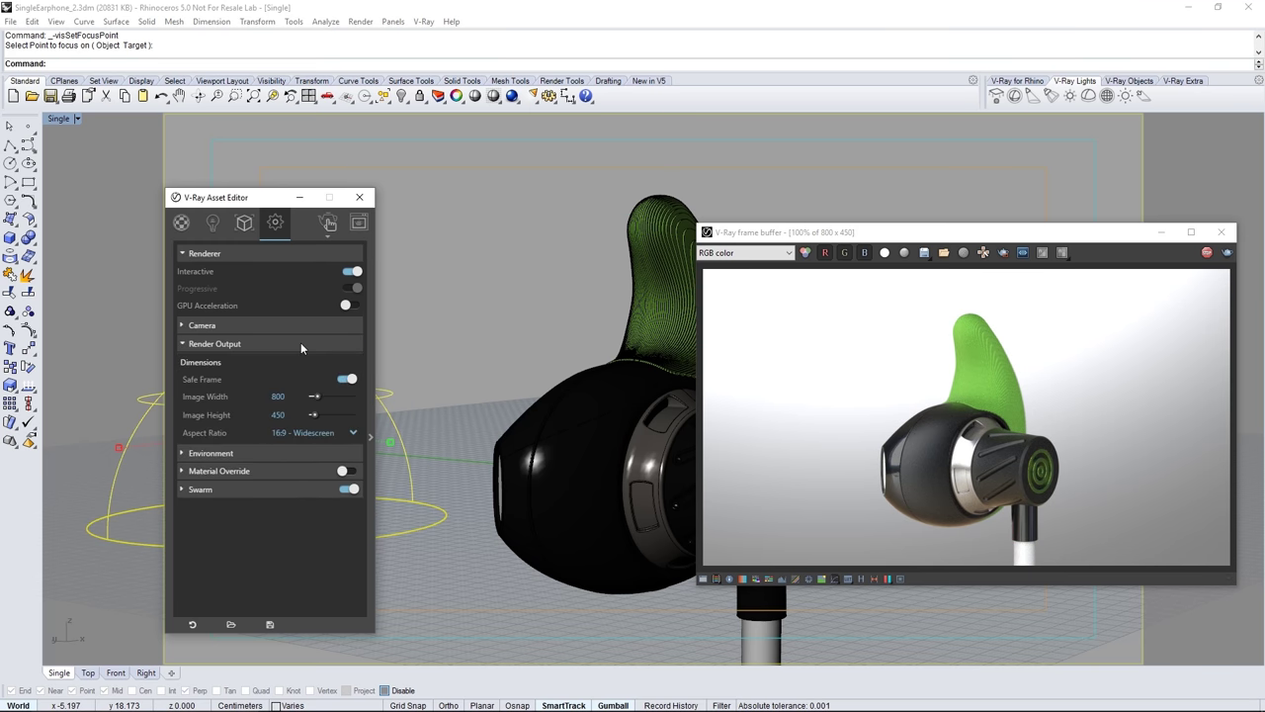
left_click(307, 435)
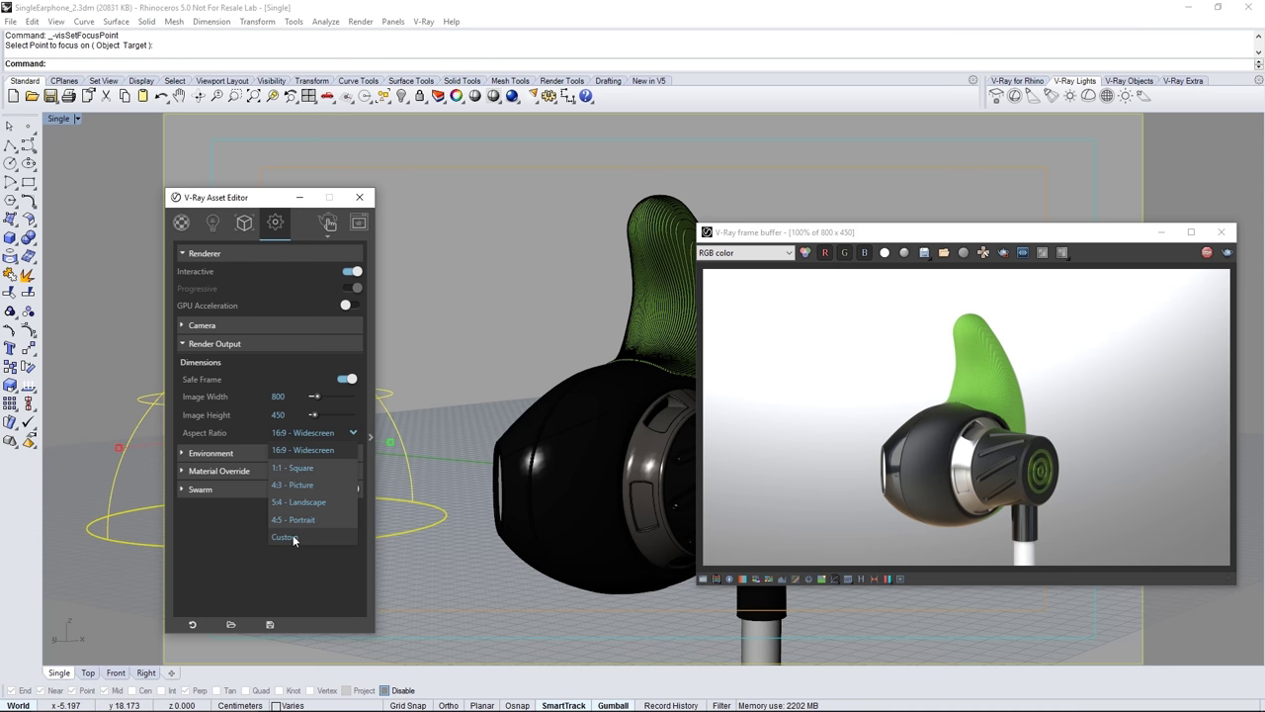
left_click(293, 468)
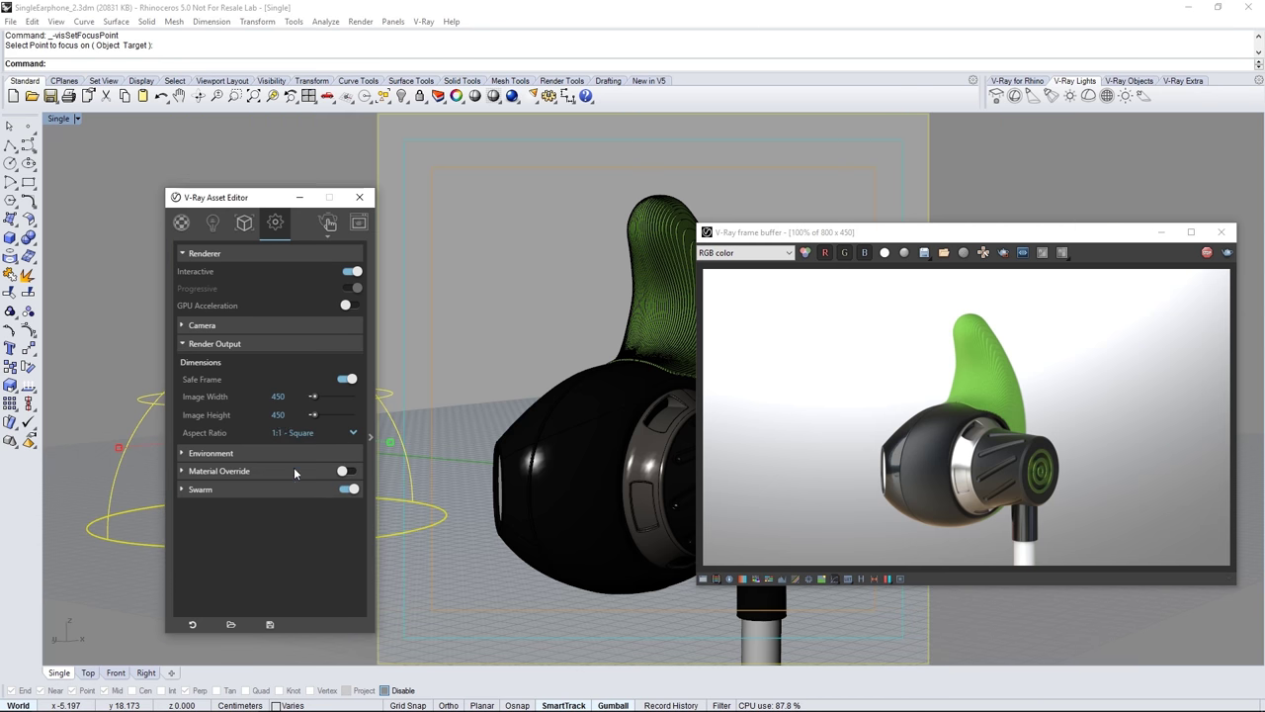
double_click(278, 397)
type("640")
key("Return")
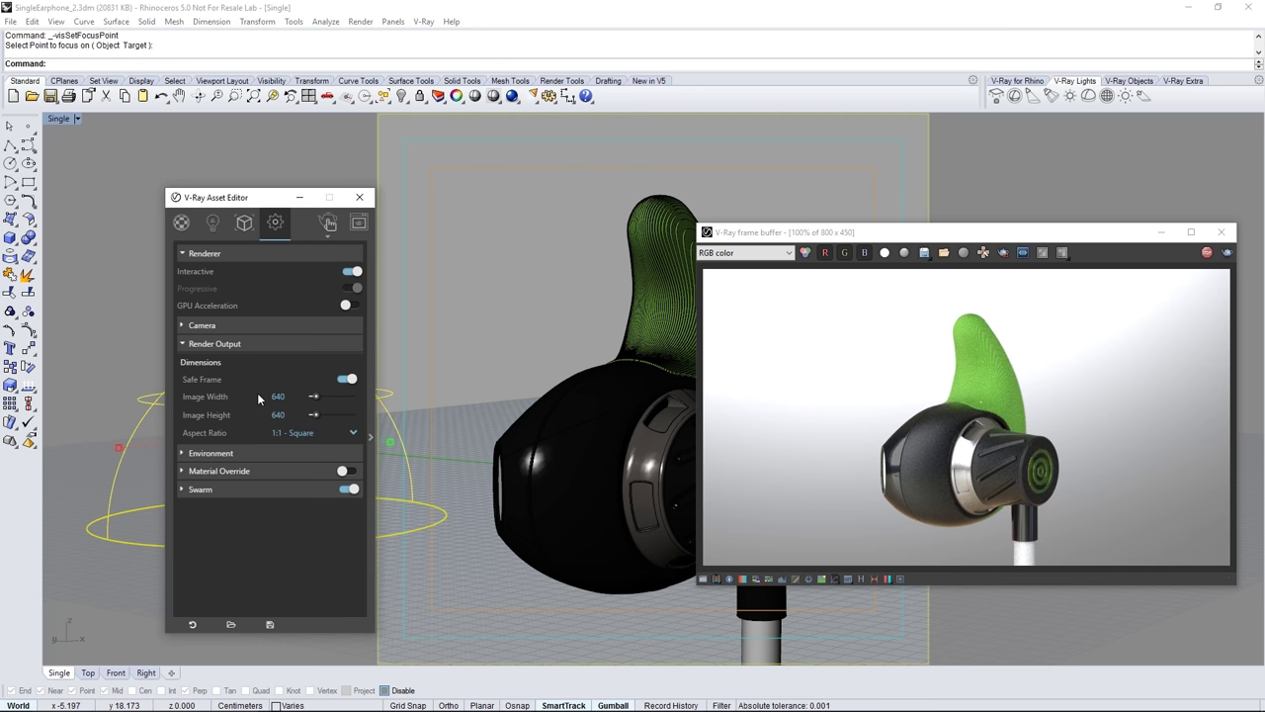
Stop the current render and start a new 640 × 640 render
left_click(1206, 254)
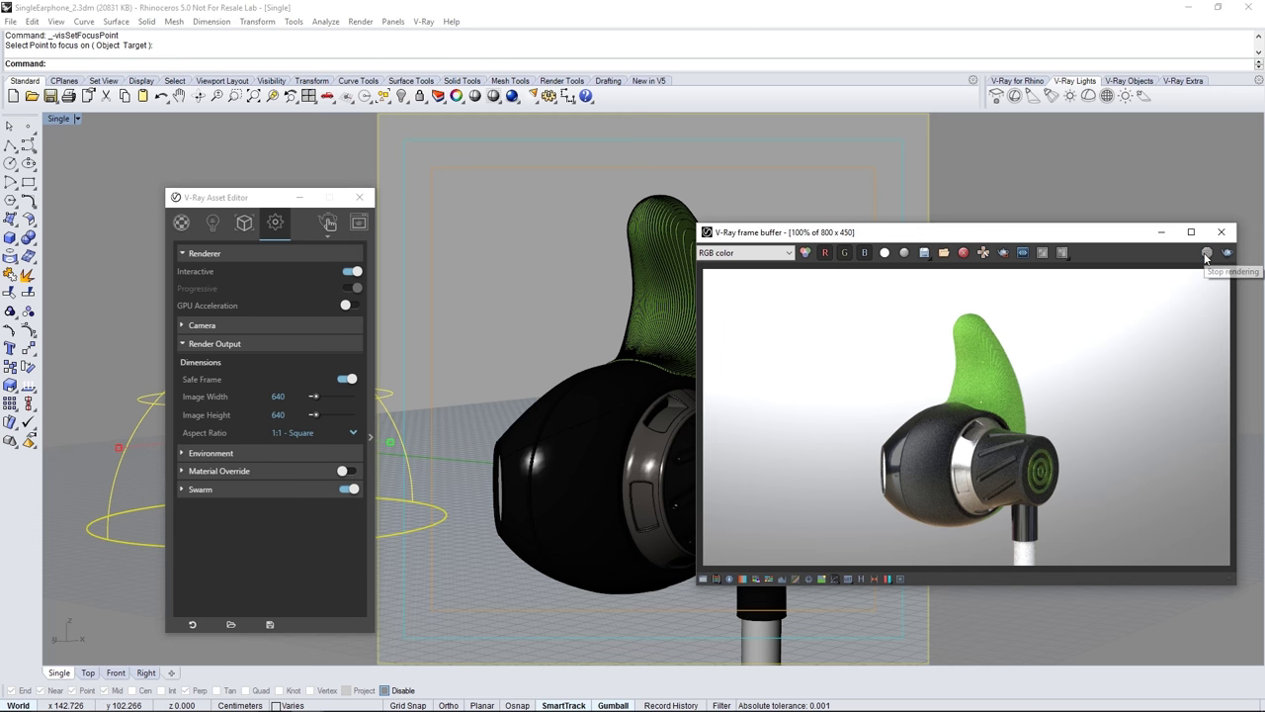
left_click(329, 223)
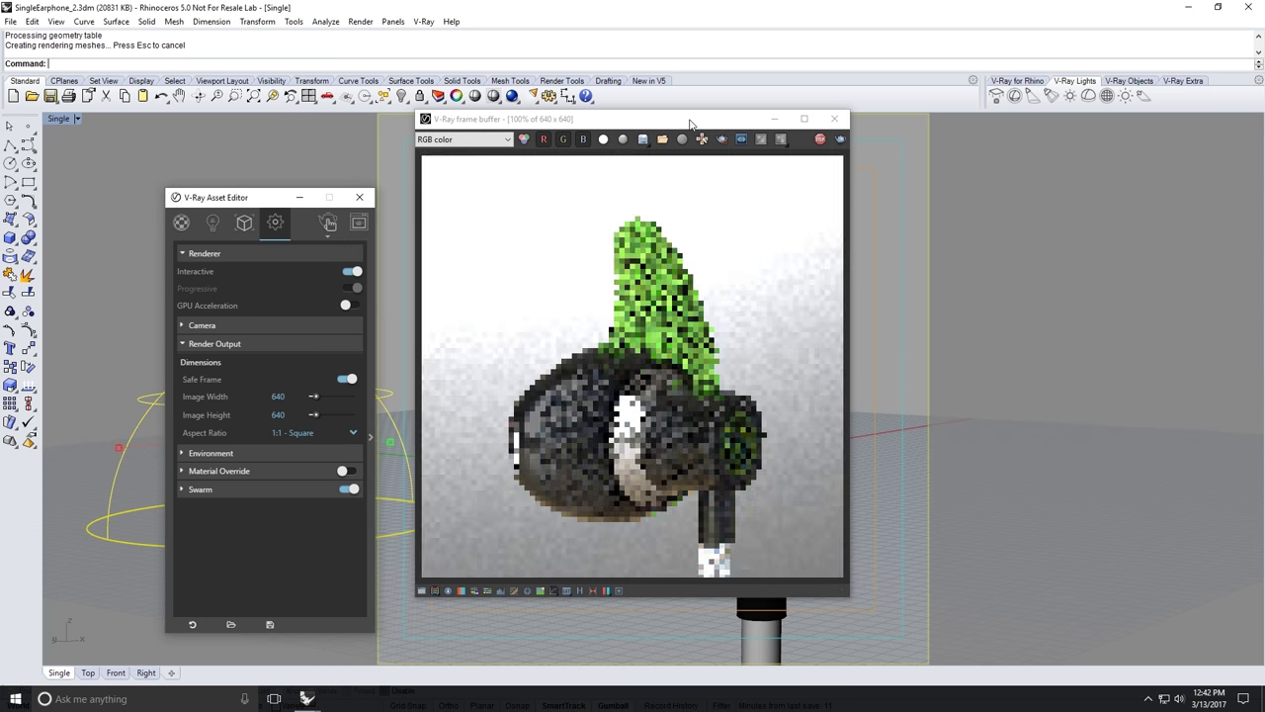
left_click_drag(692, 124, 1067, 166)
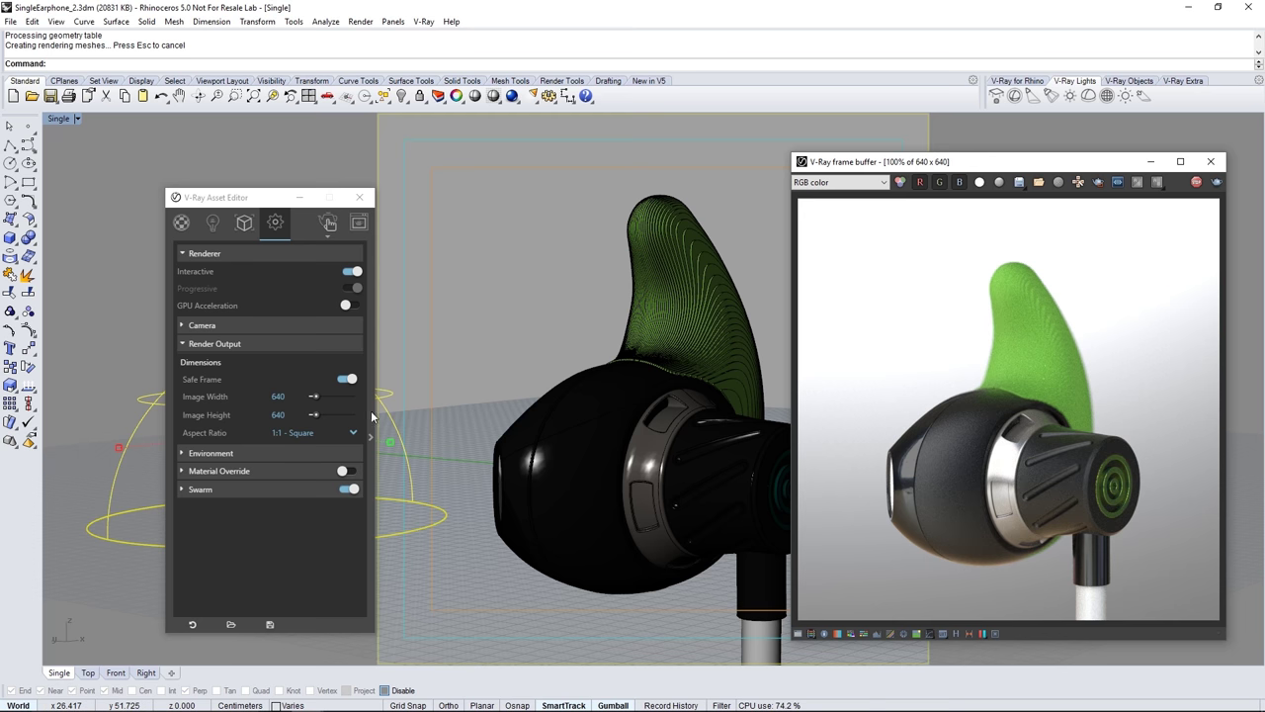
Load Background.jpg as the environment's background texture bitmap
left_click(264, 350)
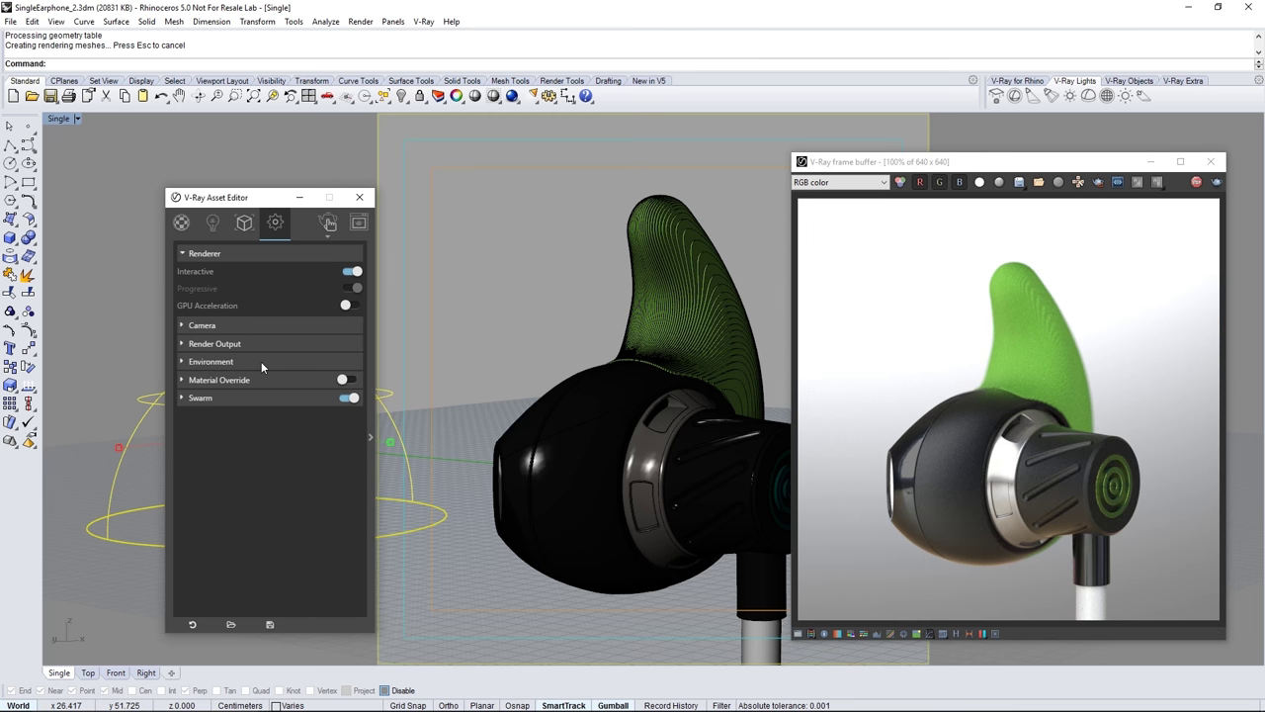
left_click(261, 361)
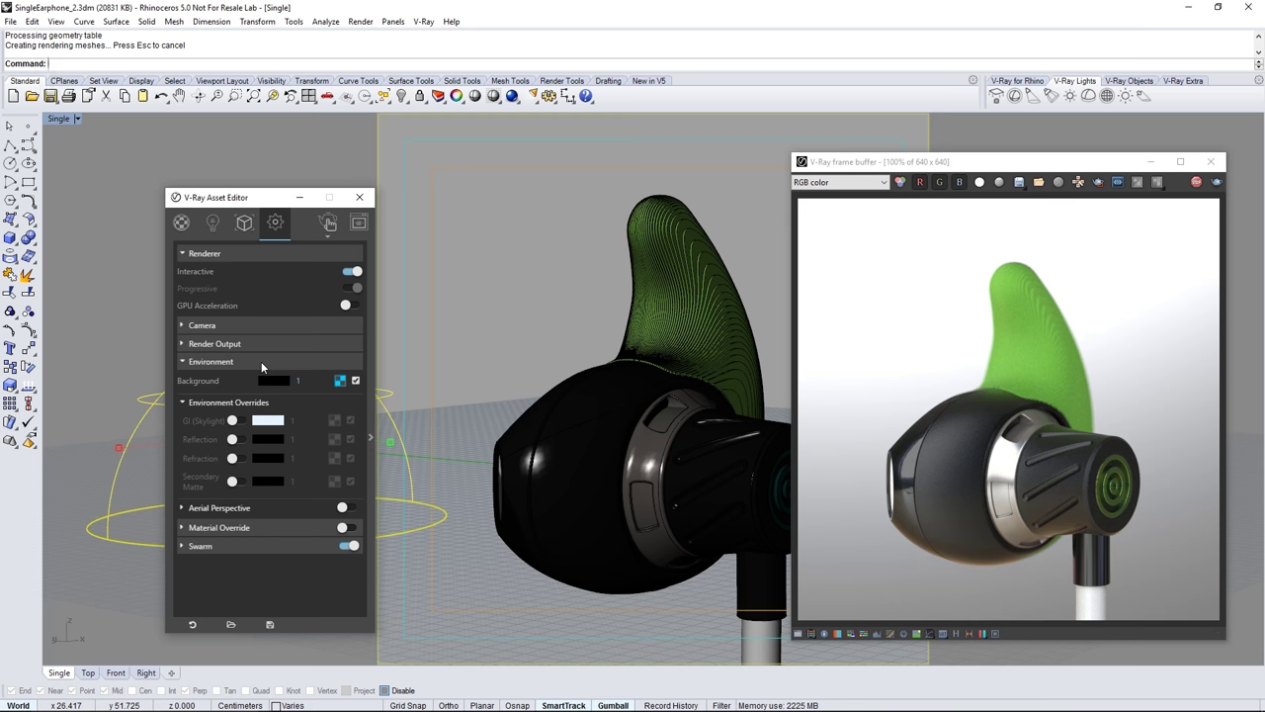
left_click(340, 385)
left_click_drag(550, 411, 593, 416)
key("ctrl+v")
left_click(544, 410)
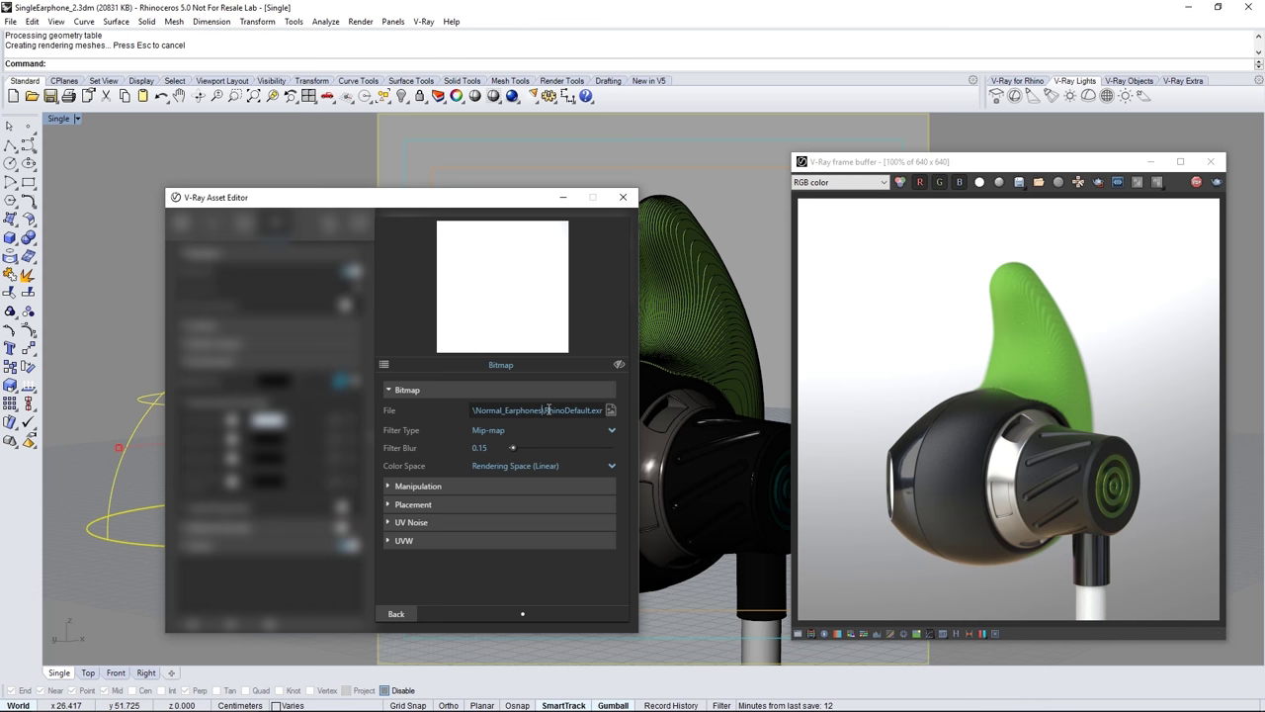
left_click(610, 410)
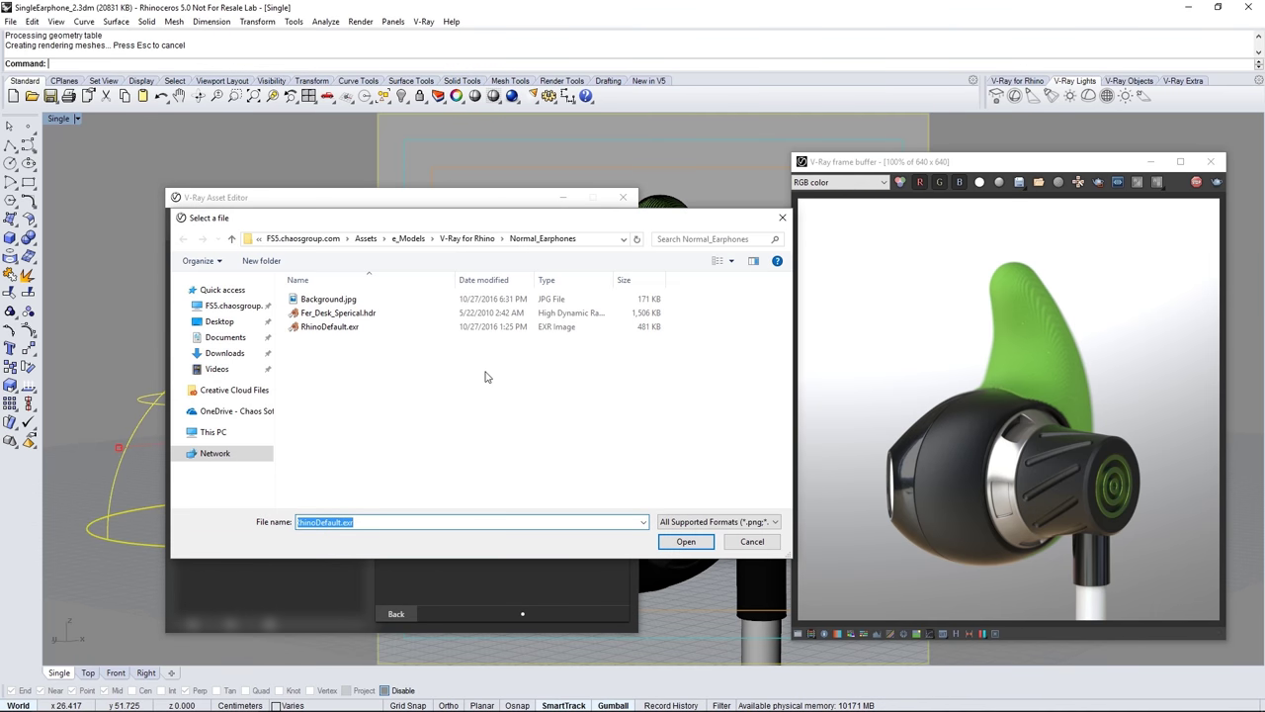
double_click(360, 303)
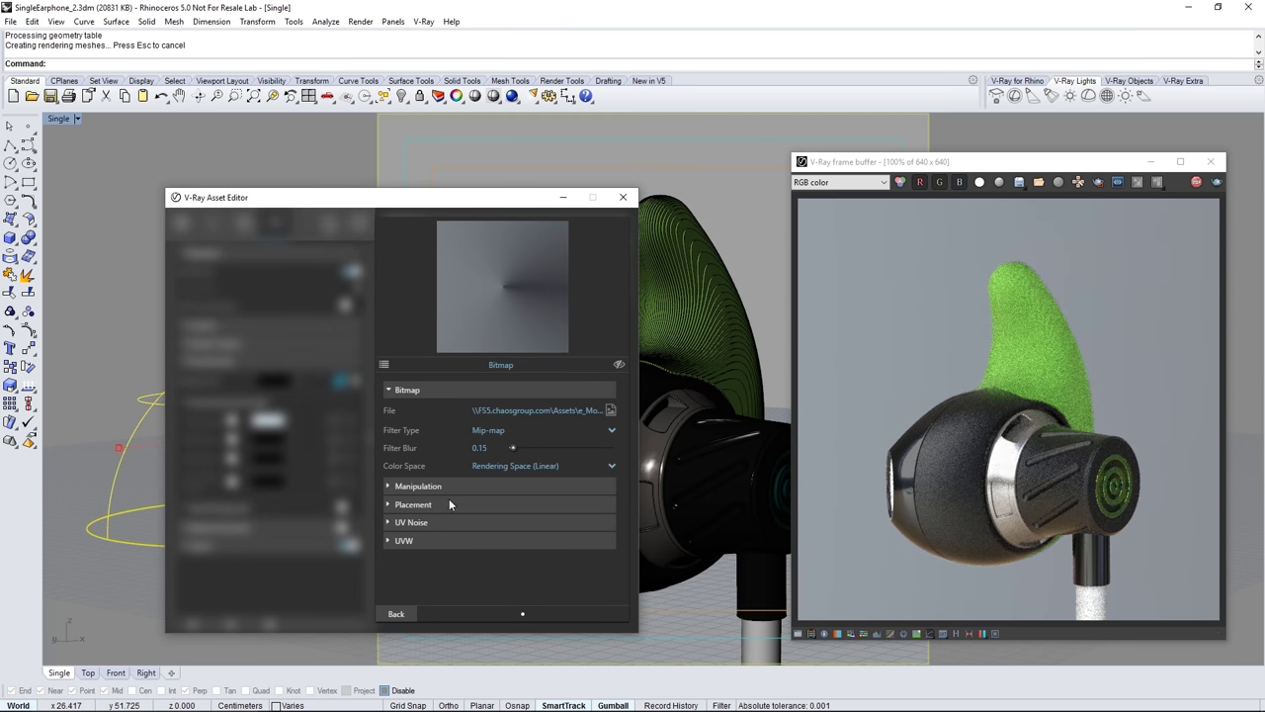
Set the background bitmap's UVW mapping type to Screen
left_click(441, 543)
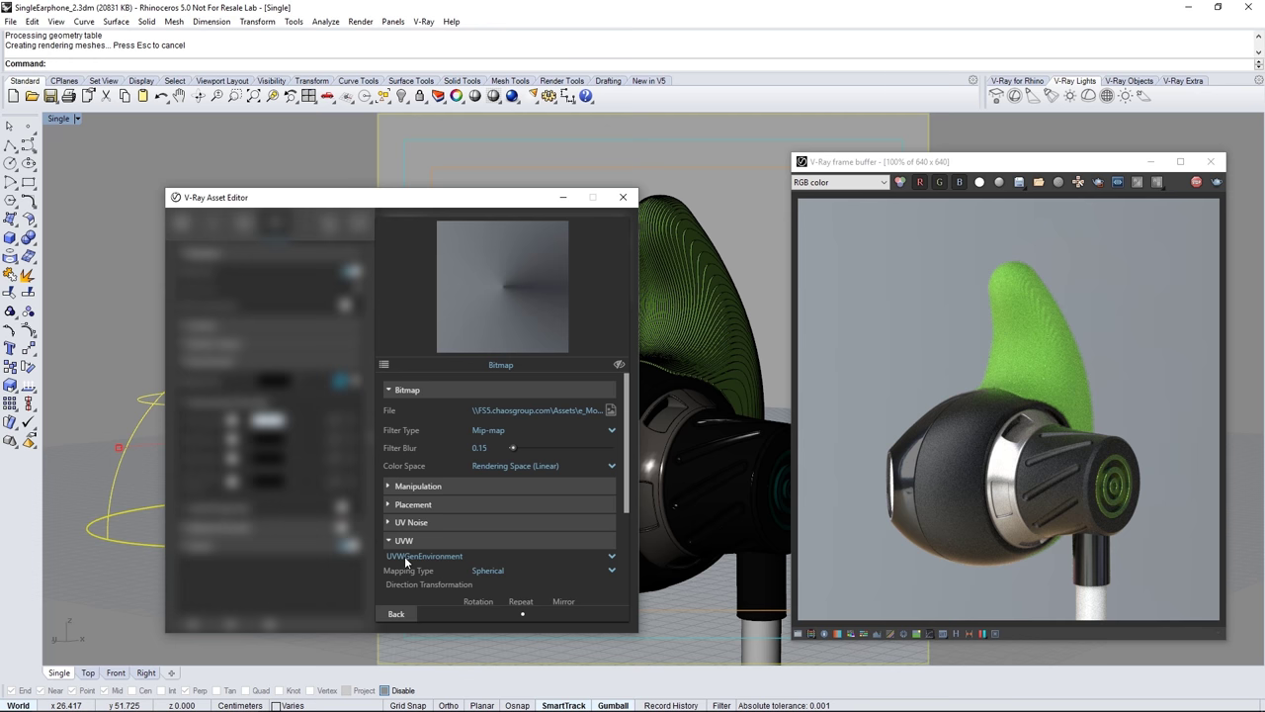
left_click(491, 571)
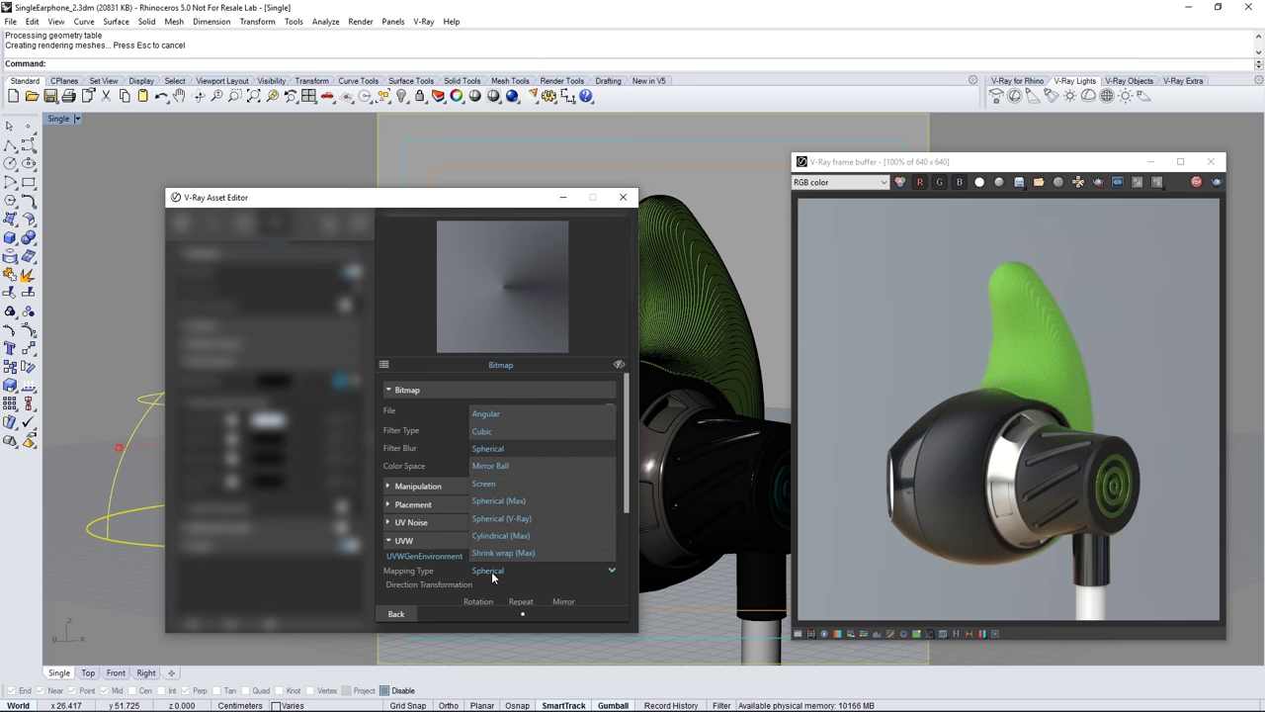
left_click(494, 484)
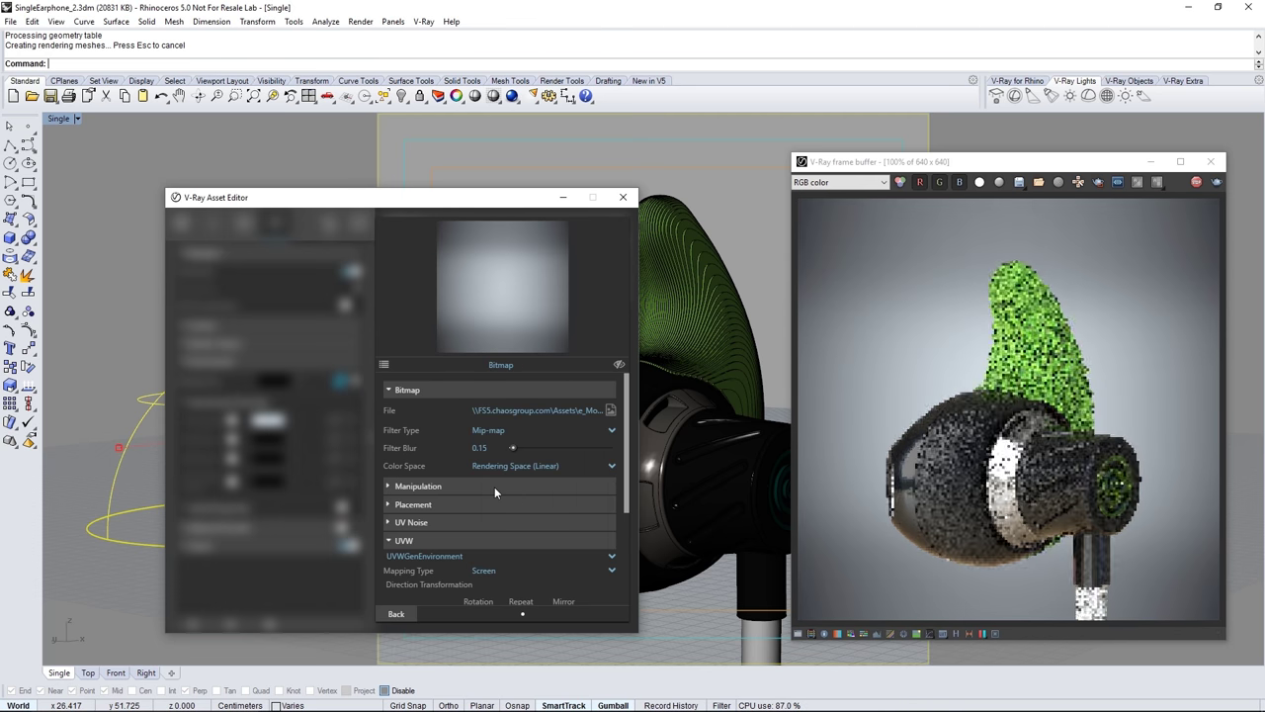
left_click(489, 544)
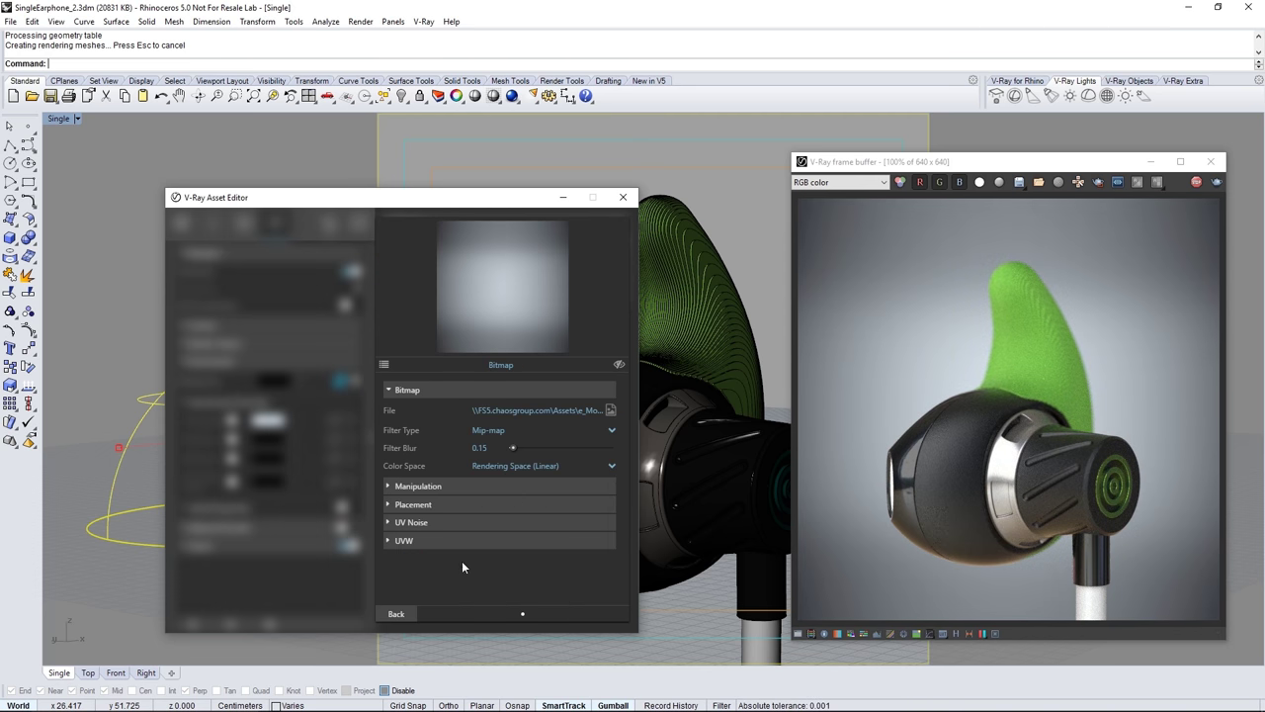
left_click(397, 614)
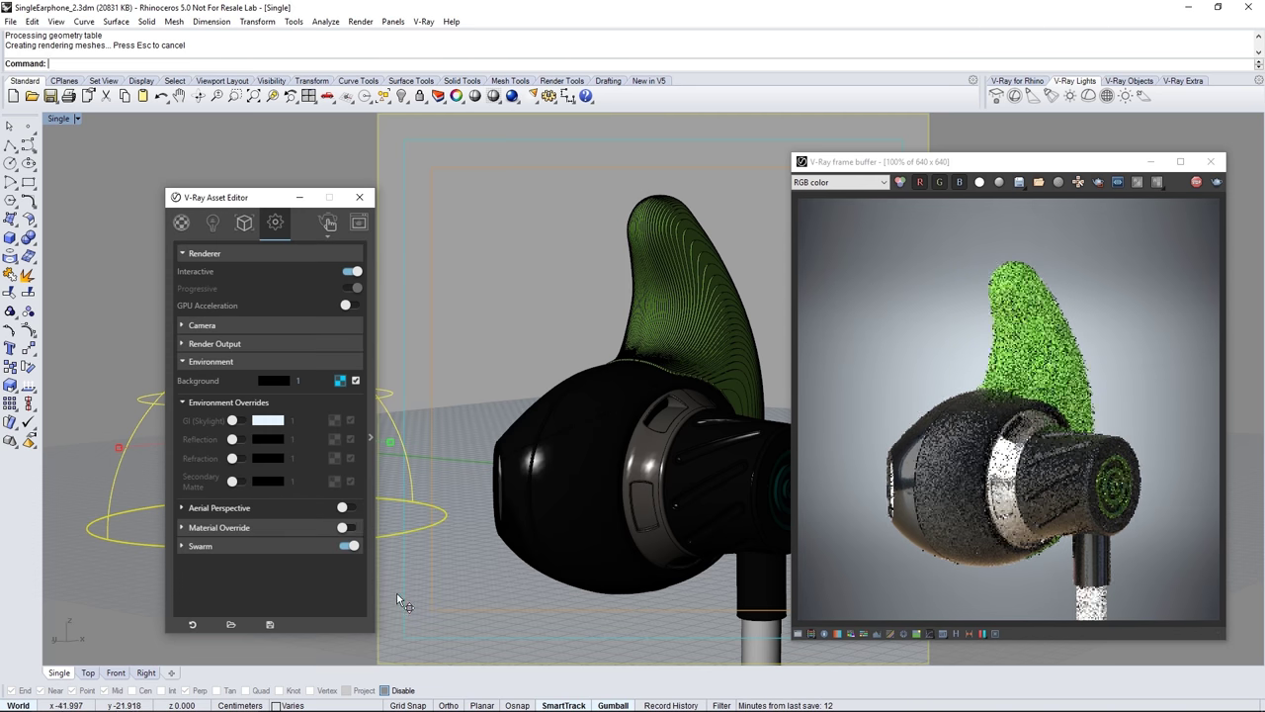
Turn off Interactive so the render runs Progressive at High quality
left_click(298, 361)
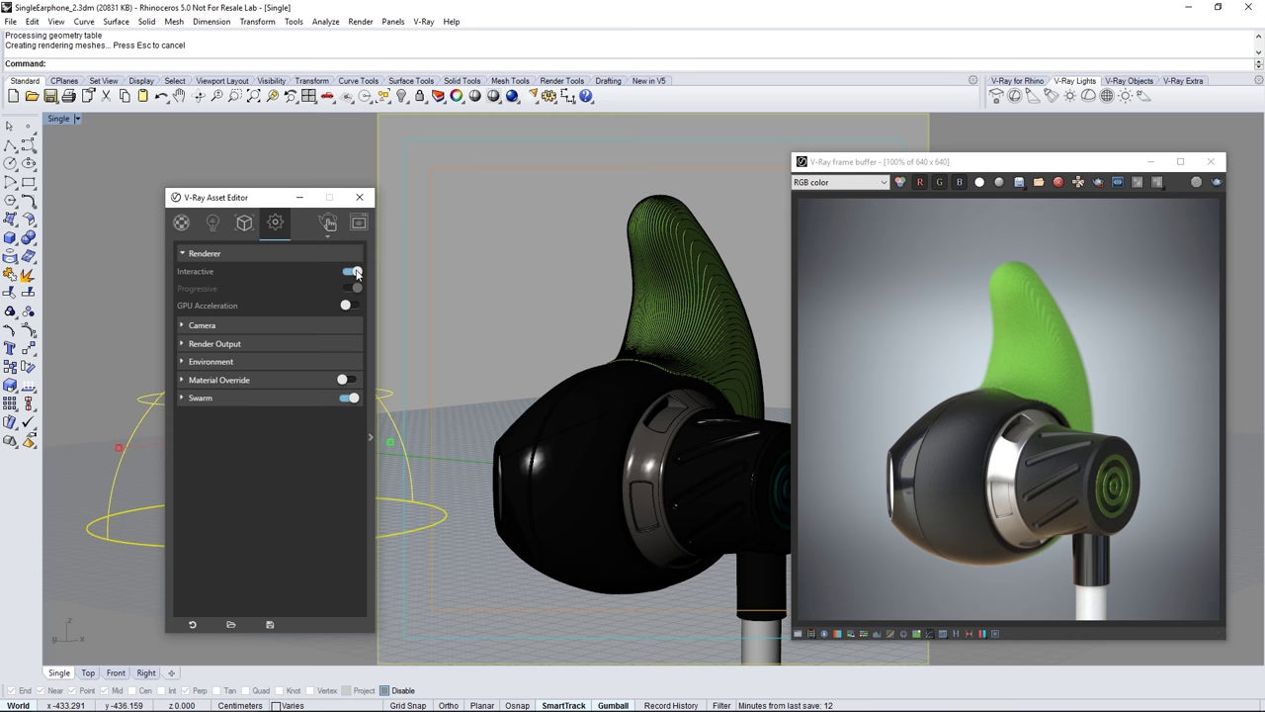
left_click(357, 275)
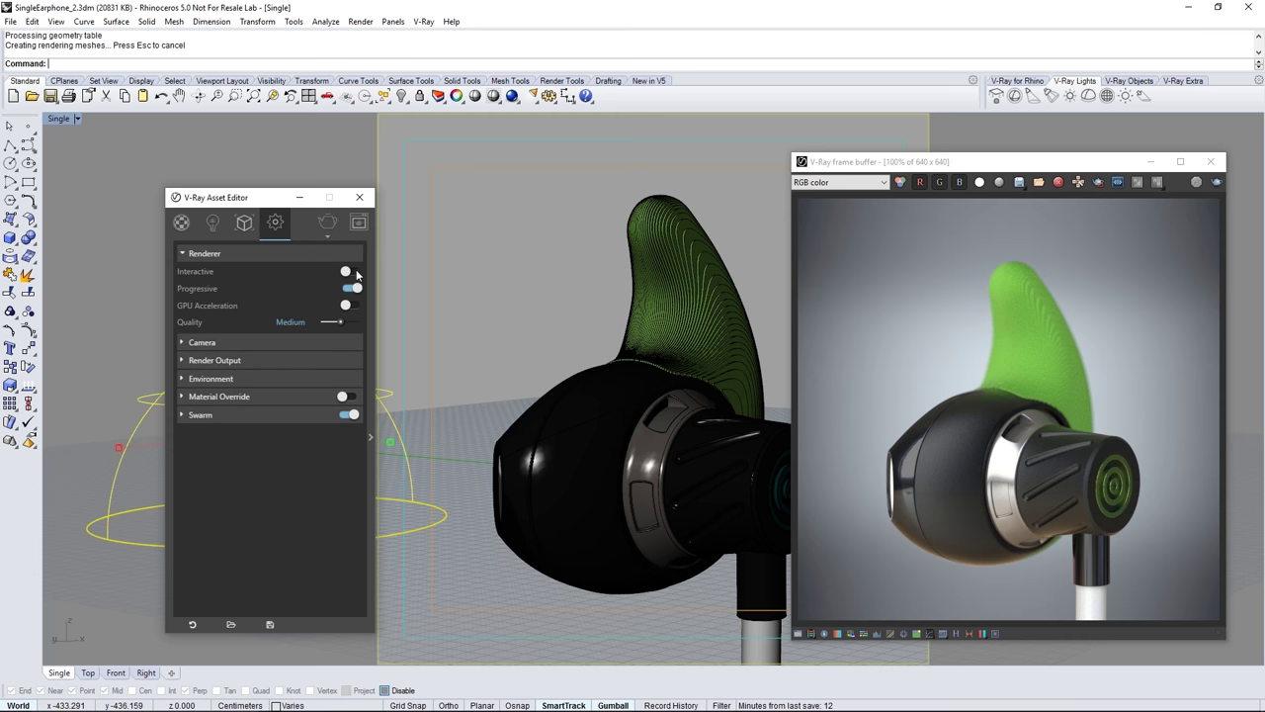
left_click(349, 323)
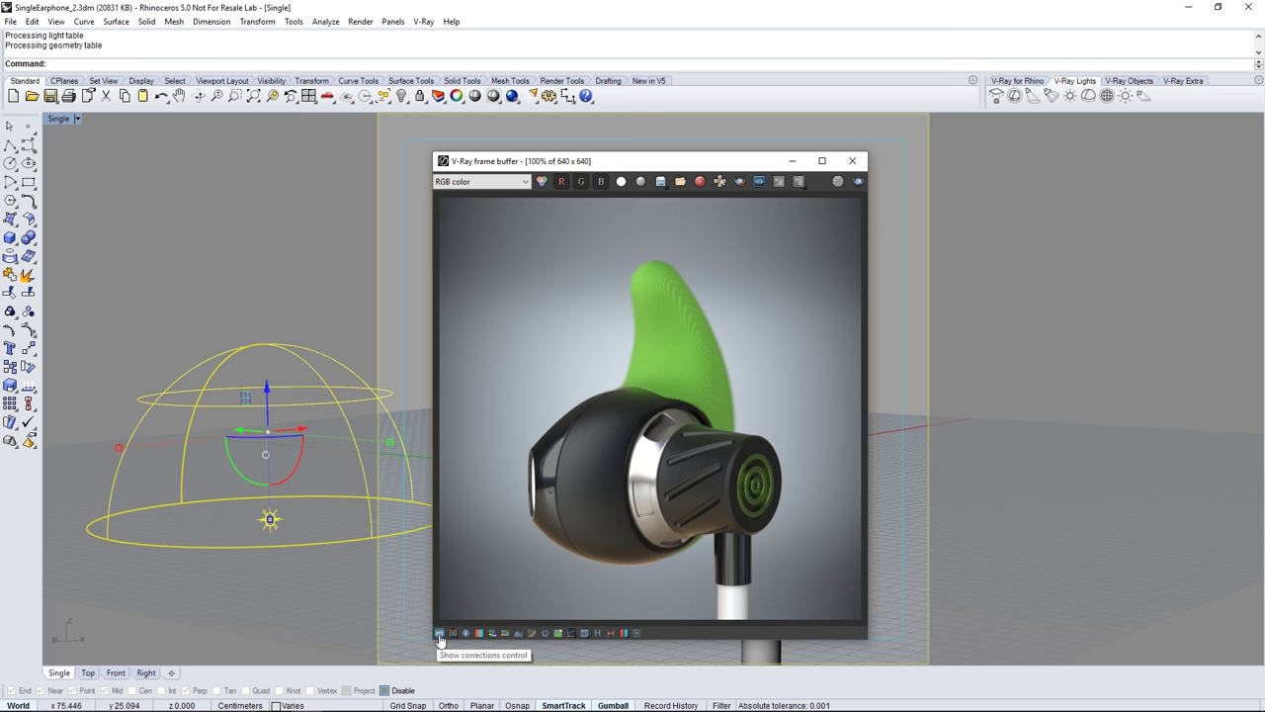
left_click(440, 633)
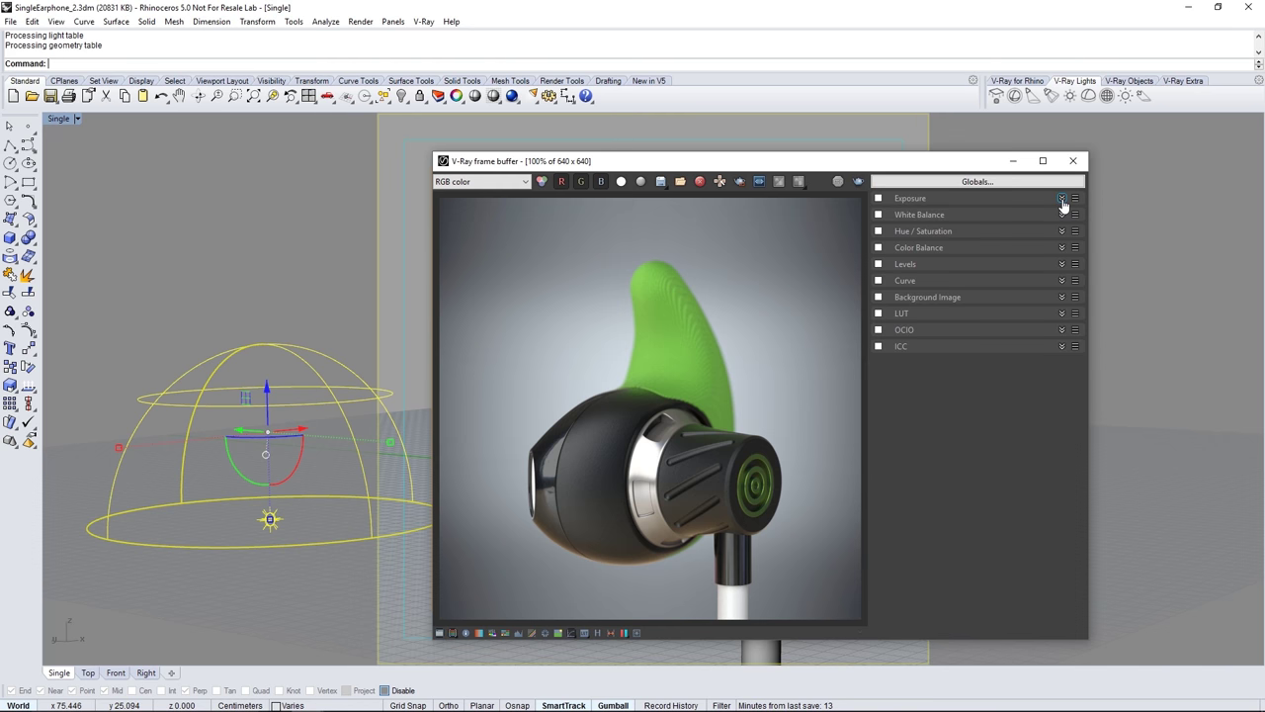
Enable the Exposure correction and slightly lower its highlight burn
left_click(1064, 201)
left_click(878, 199)
left_click_drag(1050, 255, 1001, 254)
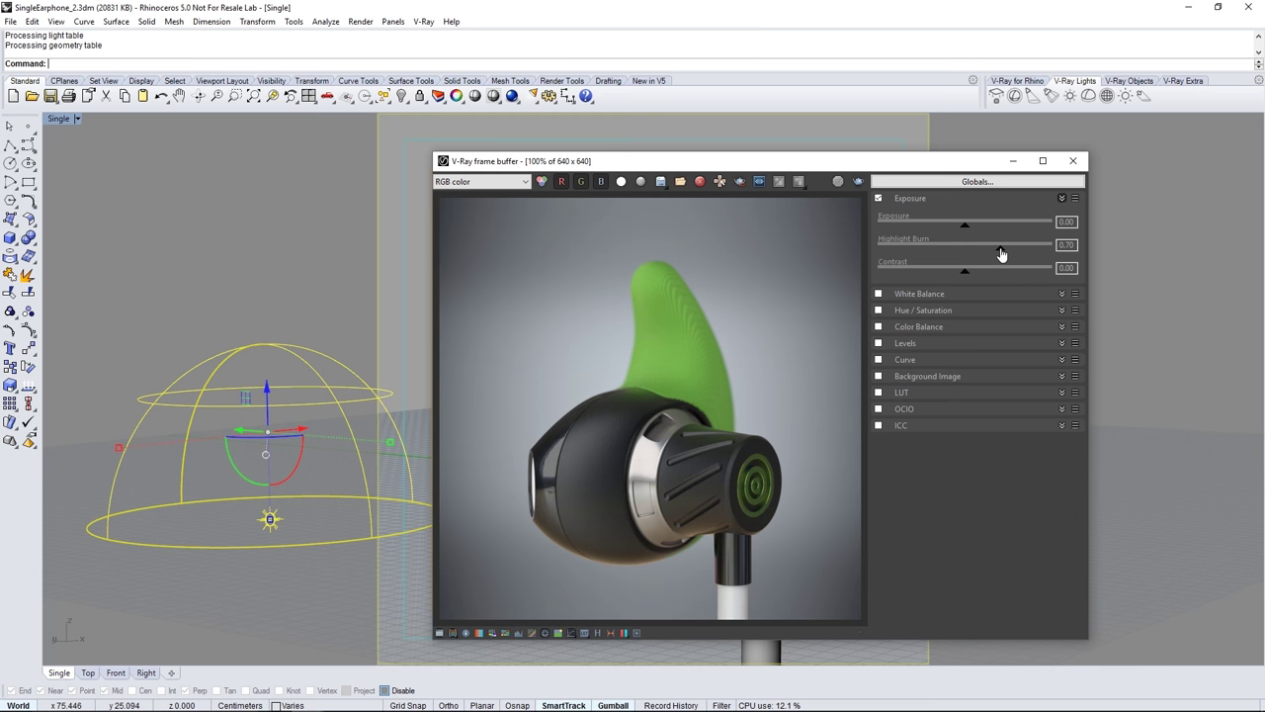
left_click(1062, 199)
Enable Color Balance for shadows with Cyan/Red set to -0.02
left_click(1061, 247)
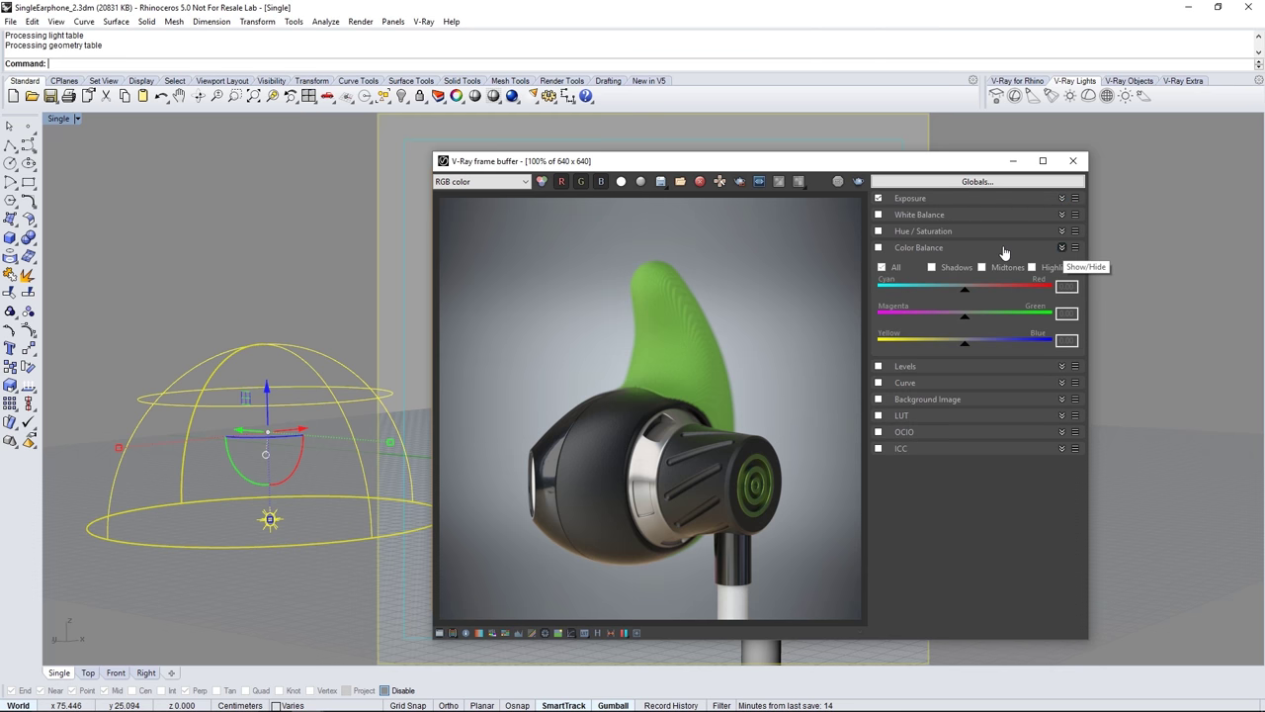
left_click(878, 247)
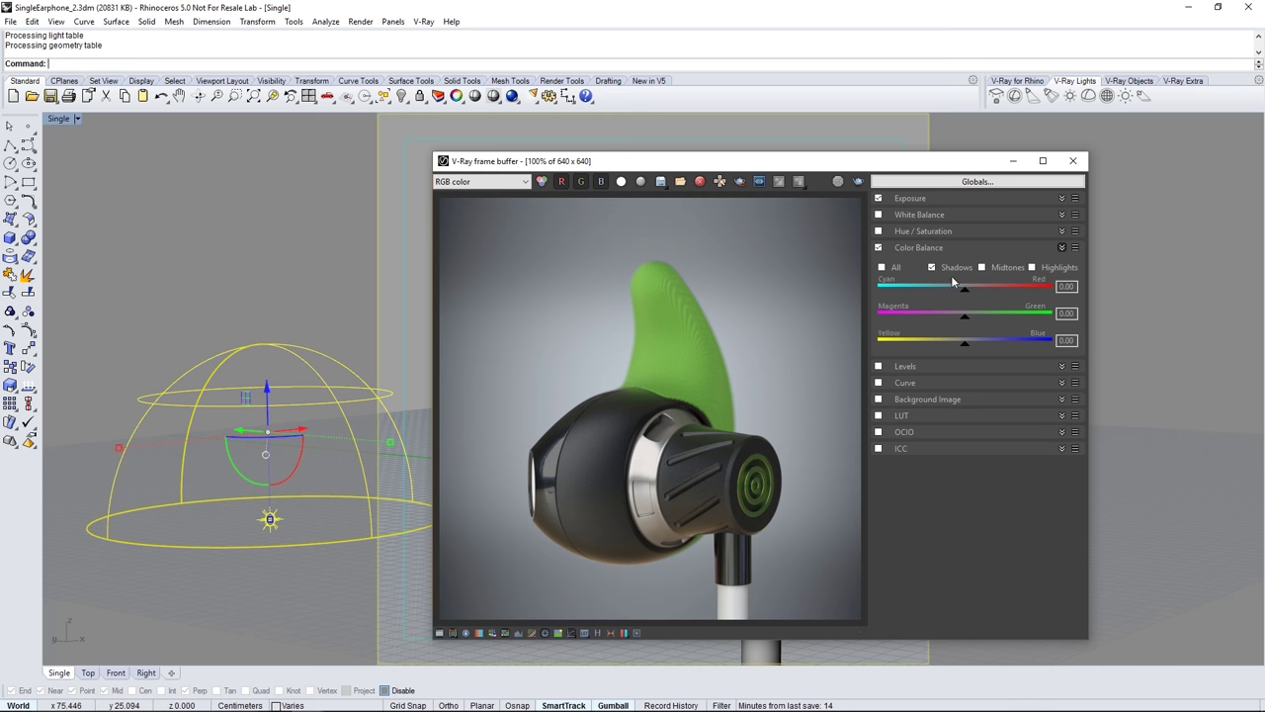
double_click(1065, 285)
type("-20")
key("Return")
double_click(1066, 340)
type(".0")
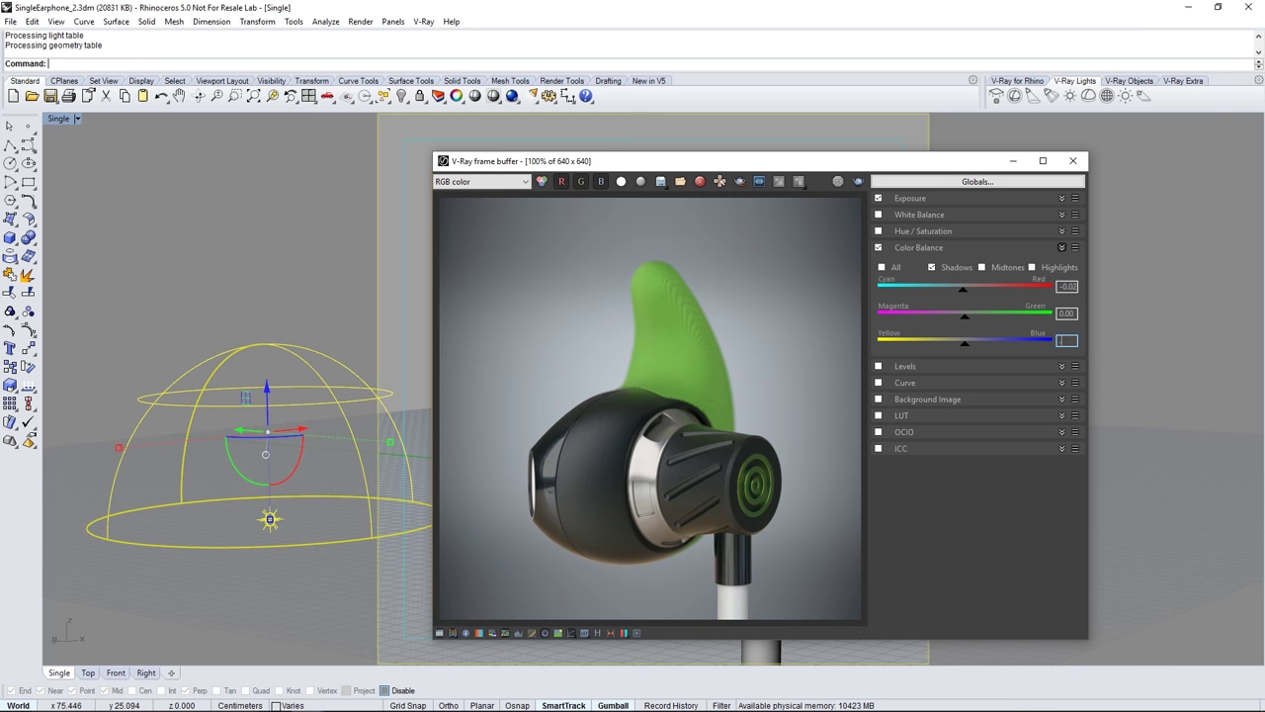
left_click(1062, 247)
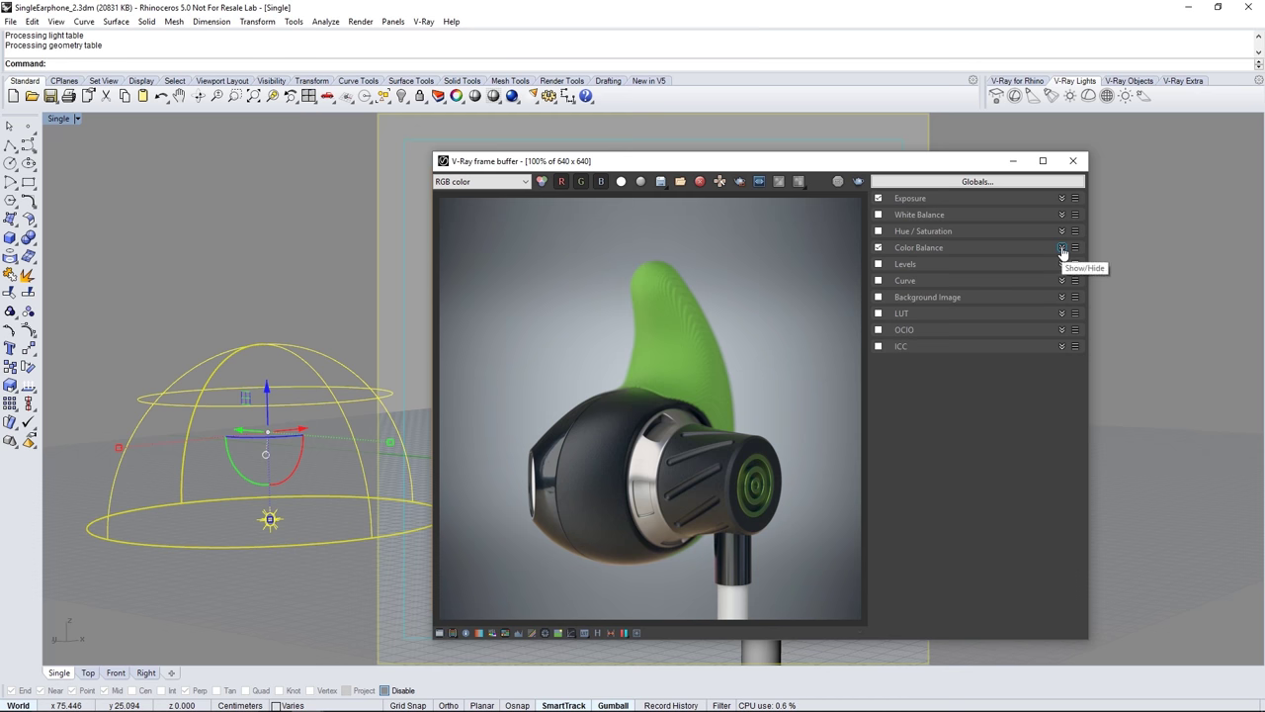
Enable the Curve correction with an S-shaped tone curve, then hide the corrections
left_click(1063, 280)
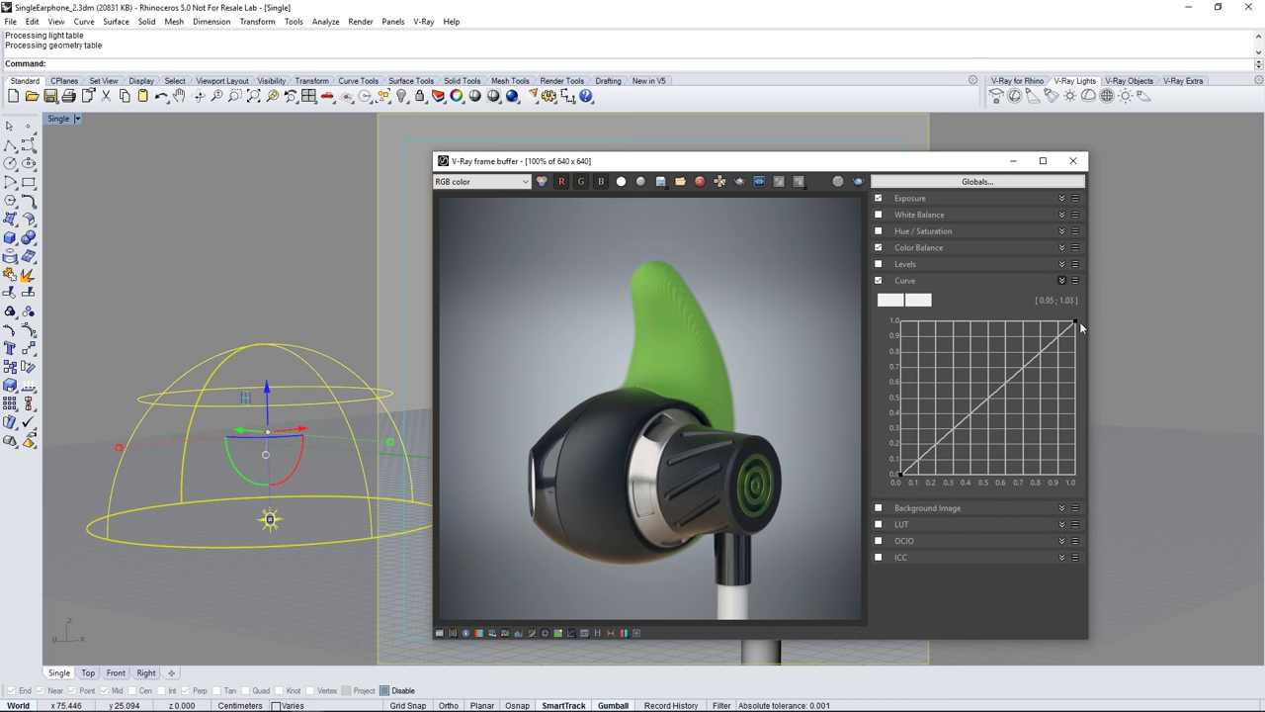
left_click_drag(1075, 323, 1012, 338)
left_click_drag(896, 473, 963, 438)
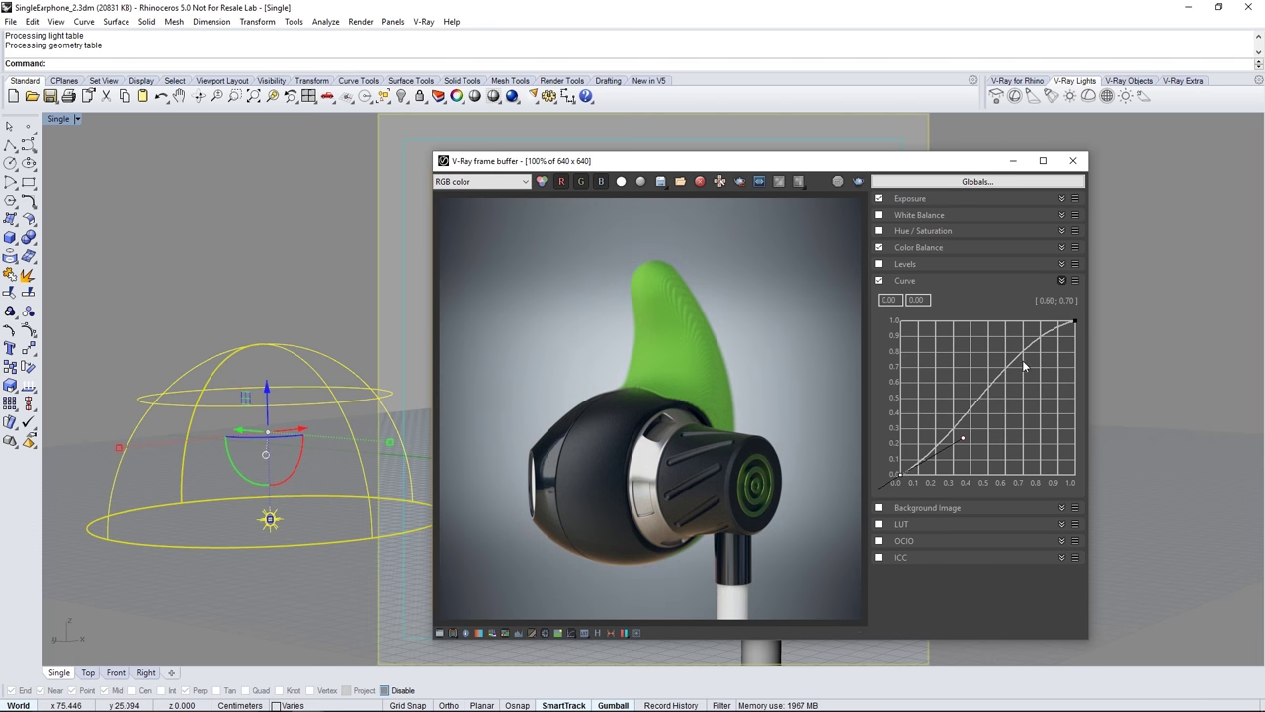
left_click(1064, 281)
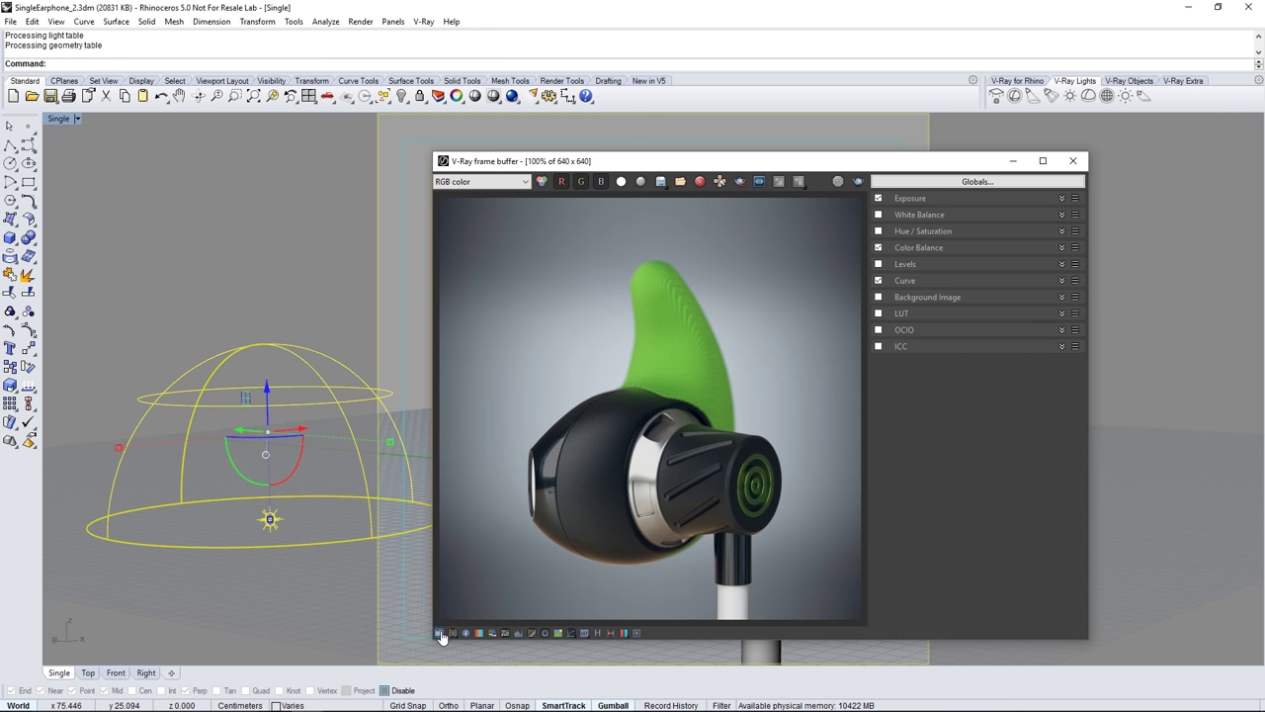
left_click(440, 634)
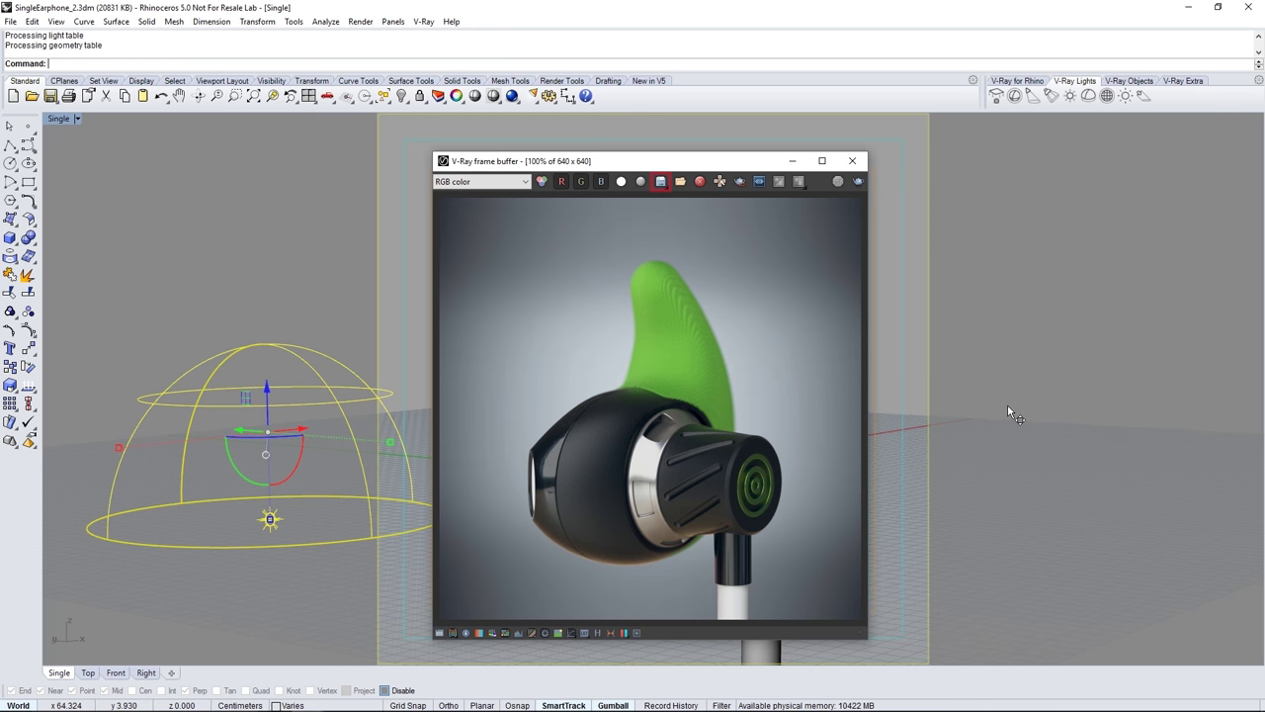